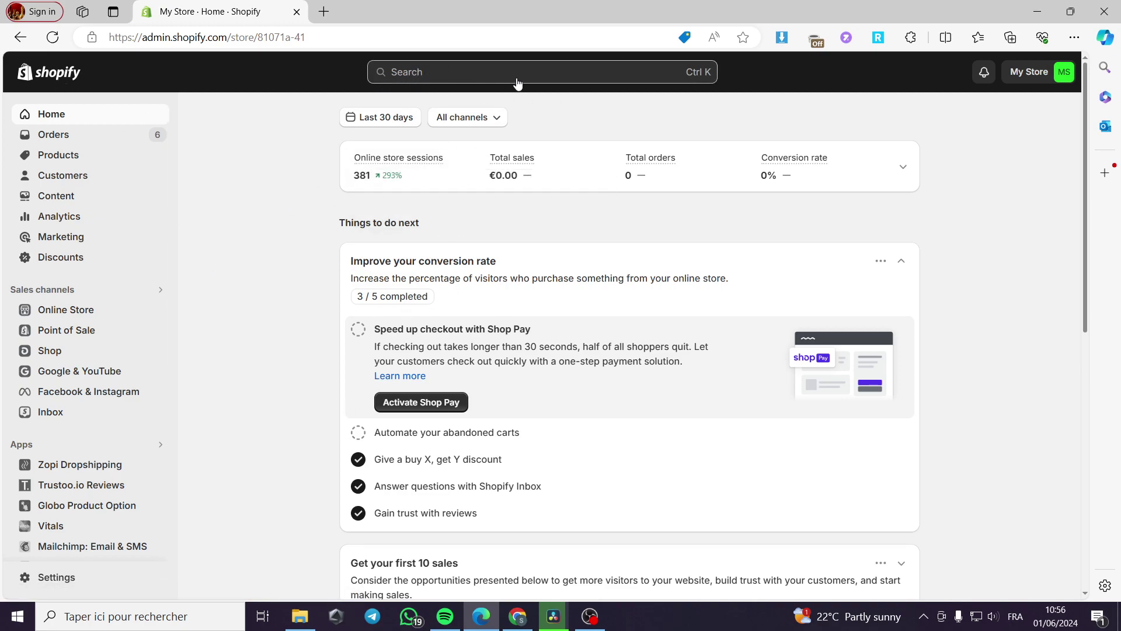
Search the Shopify App Store for "edp" and open the EDP - Easy Digital Products listing
{"action": "left_click", "coordinate": [446, 78]}
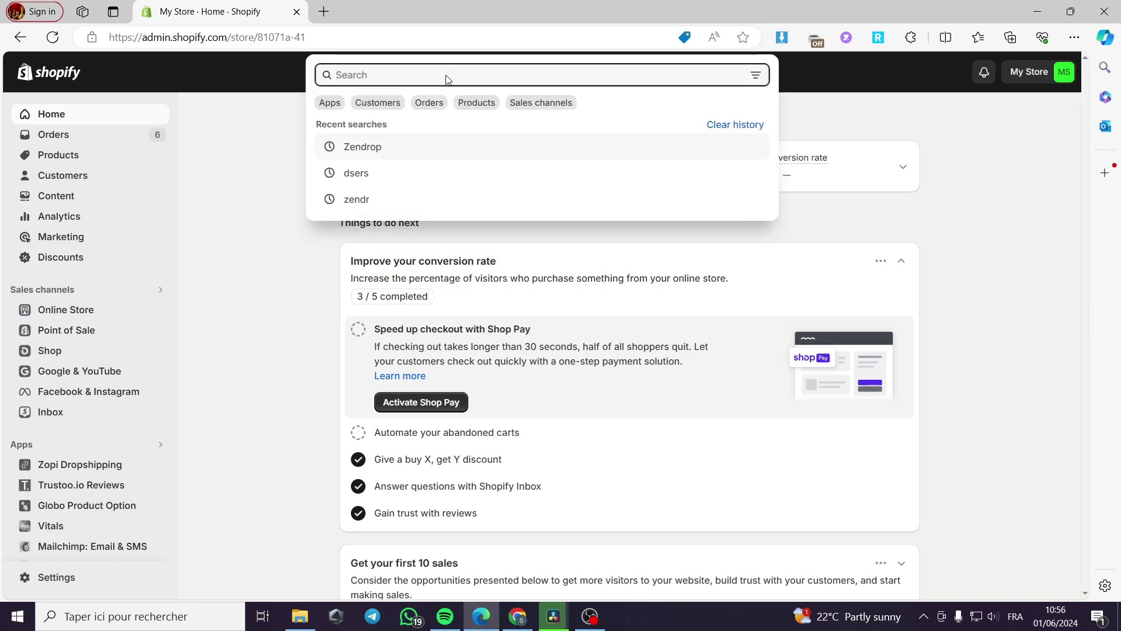
{"action": "type", "text": "e"}
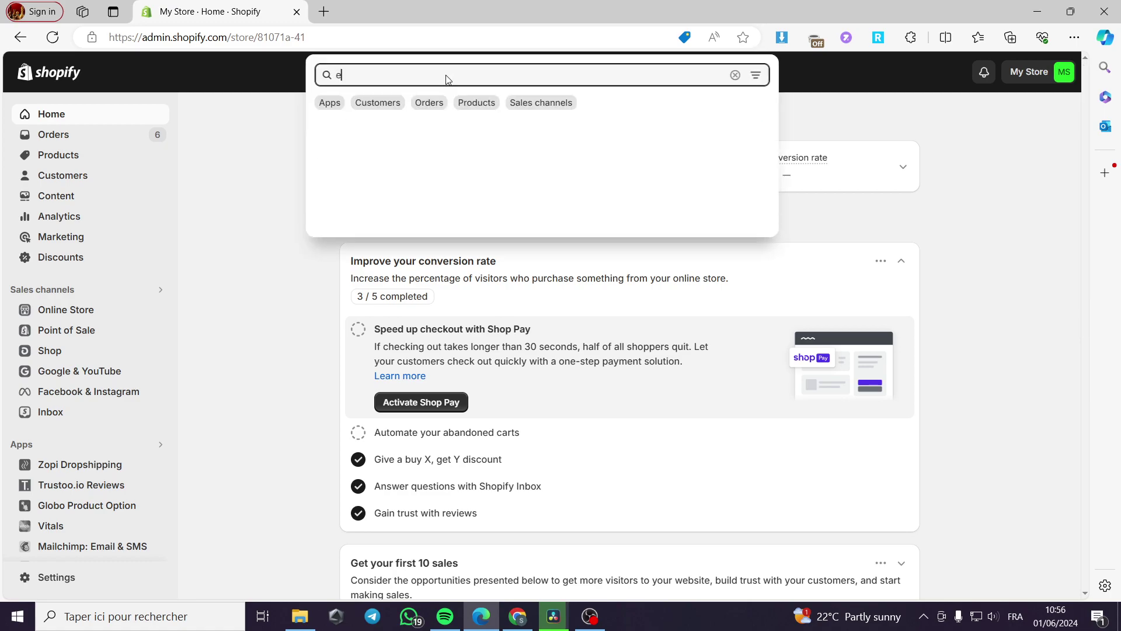
{"action": "type", "text": "dp"}
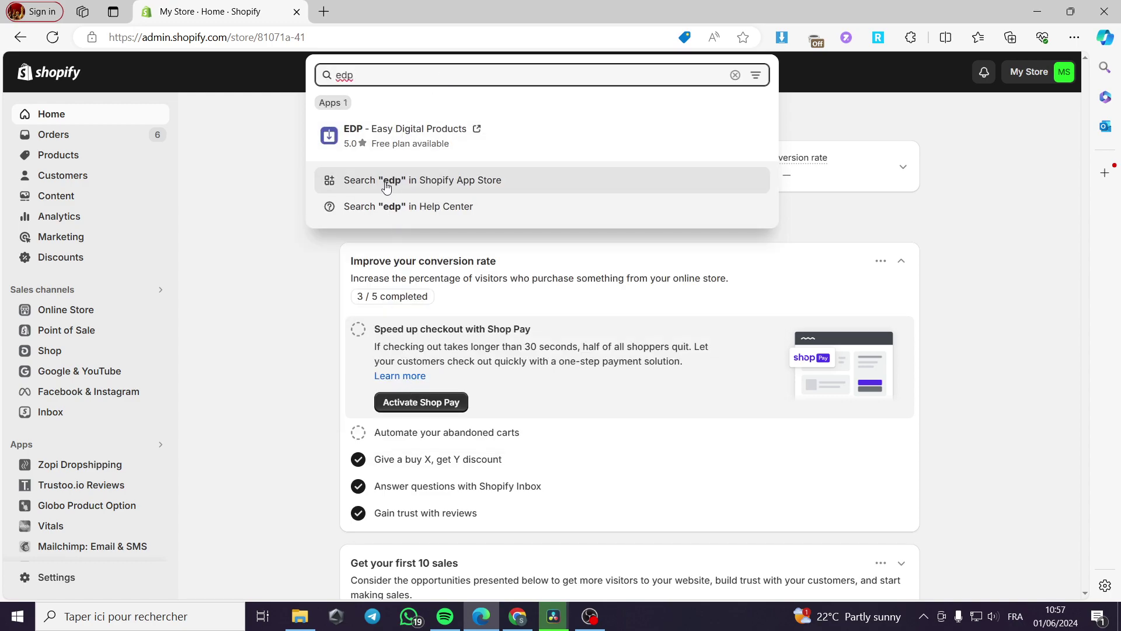
{"action": "left_click", "coordinate": [476, 181]}
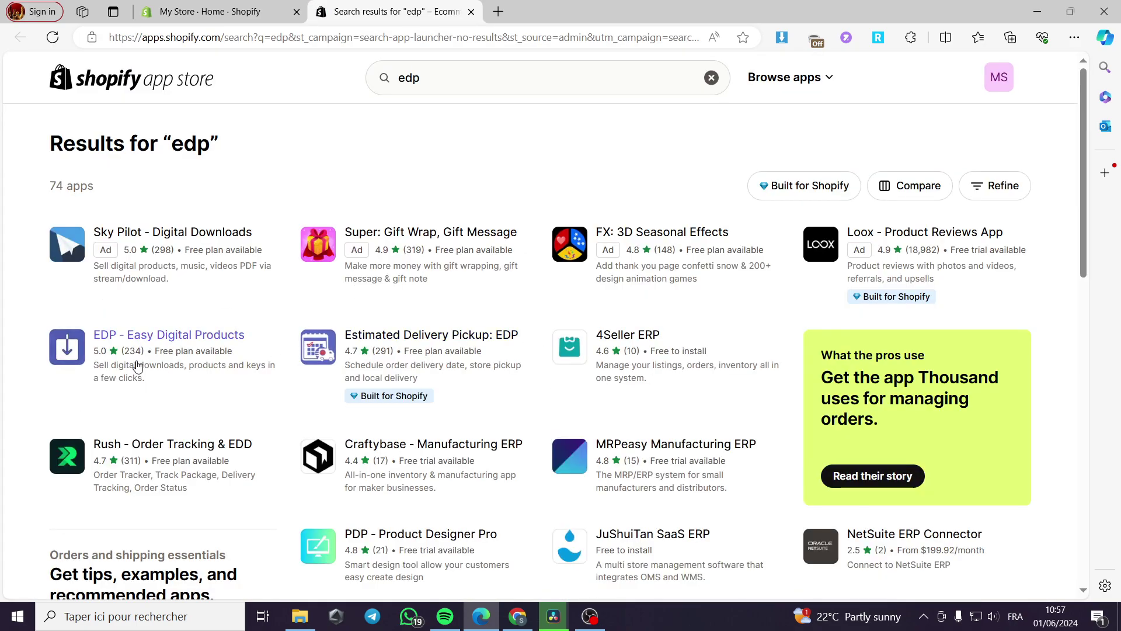
{"action": "left_click", "coordinate": [165, 344]}
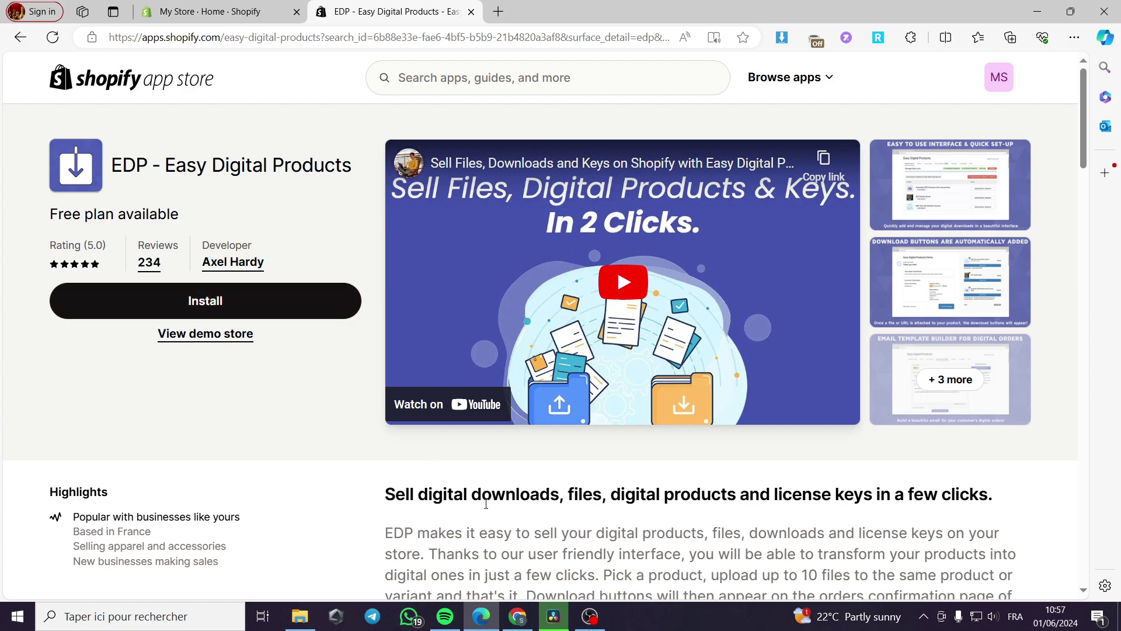
Review the EDP - Easy Digital Products description, install the app in the store, and approve its terms and privacy policy
{"action": "scroll", "coordinate": [428, 407], "scroll_direction": "down", "scroll_amount": 3}
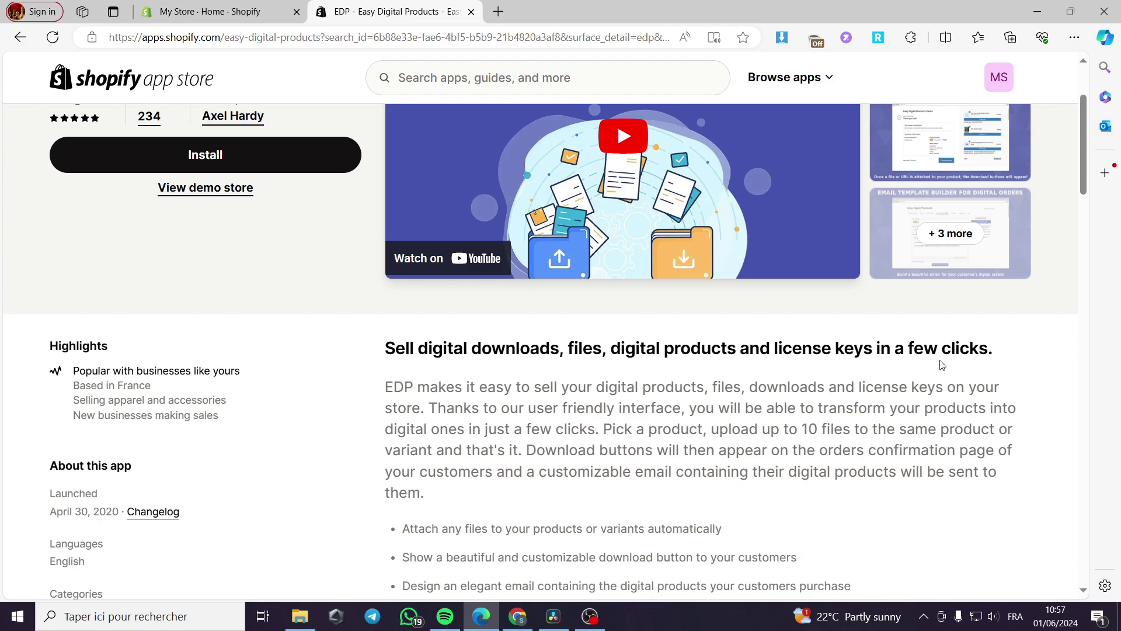
{"action": "scroll", "coordinate": [899, 371], "scroll_direction": "down", "scroll_amount": 3}
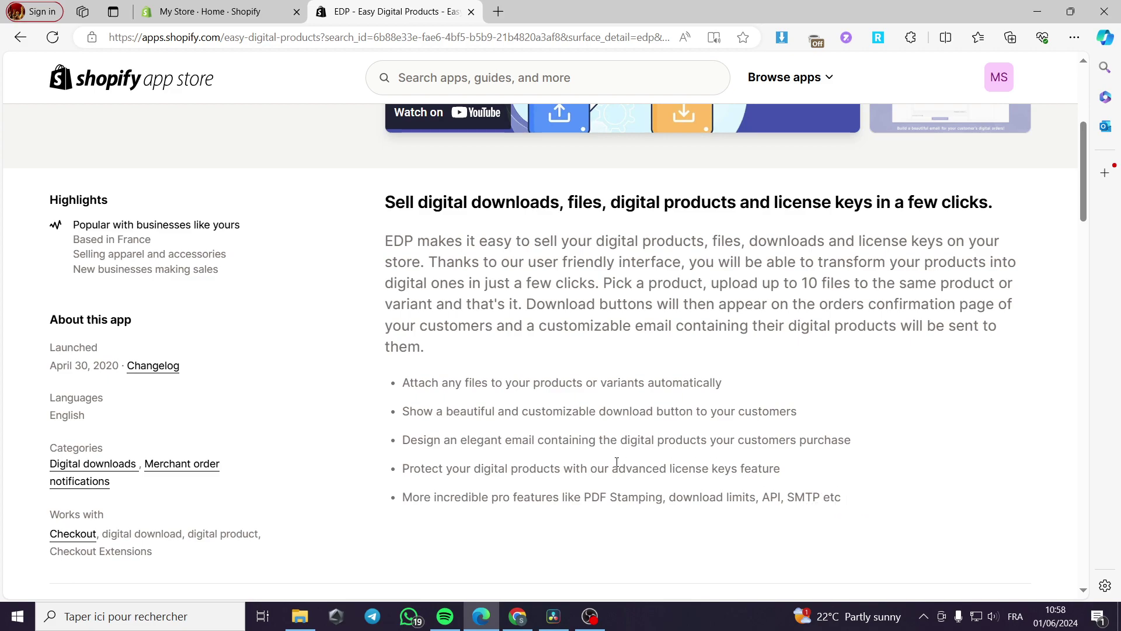
{"action": "scroll", "coordinate": [617, 462], "scroll_direction": "up", "scroll_amount": 5}
{"action": "left_click", "coordinate": [246, 301]}
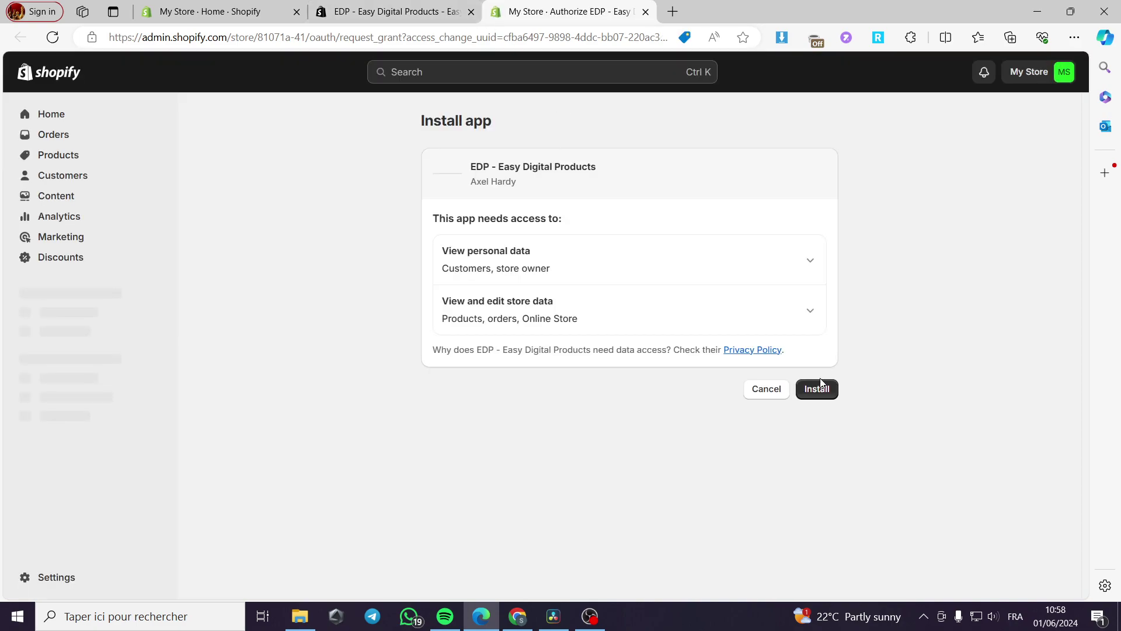
{"action": "left_click", "coordinate": [830, 392]}
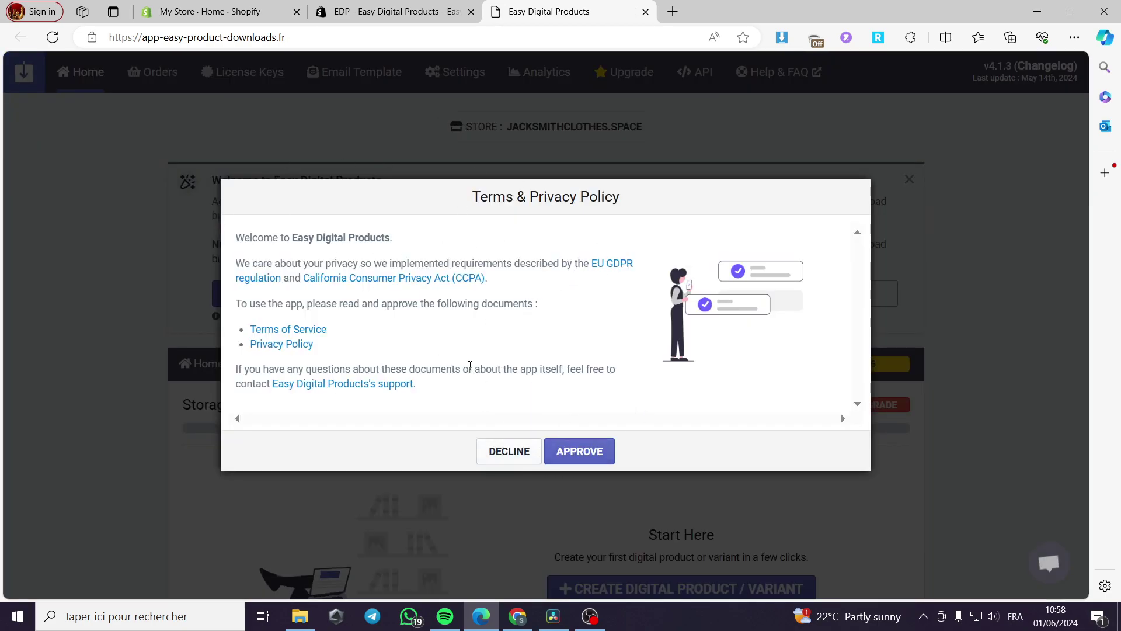
{"action": "left_click", "coordinate": [586, 453]}
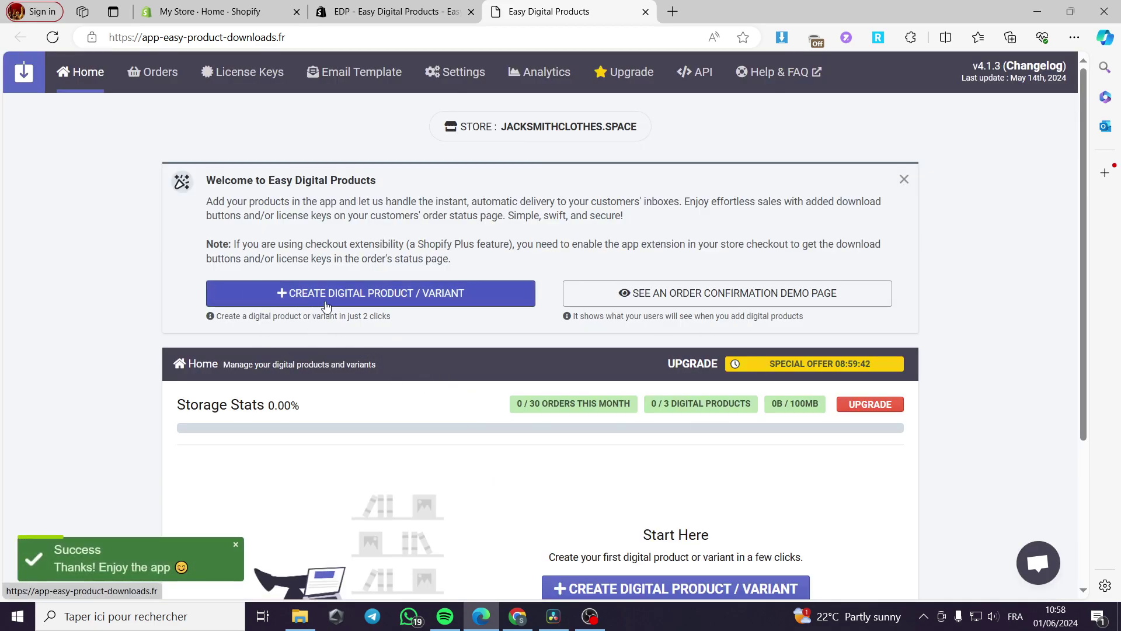
{"action": "left_click", "coordinate": [450, 303]}
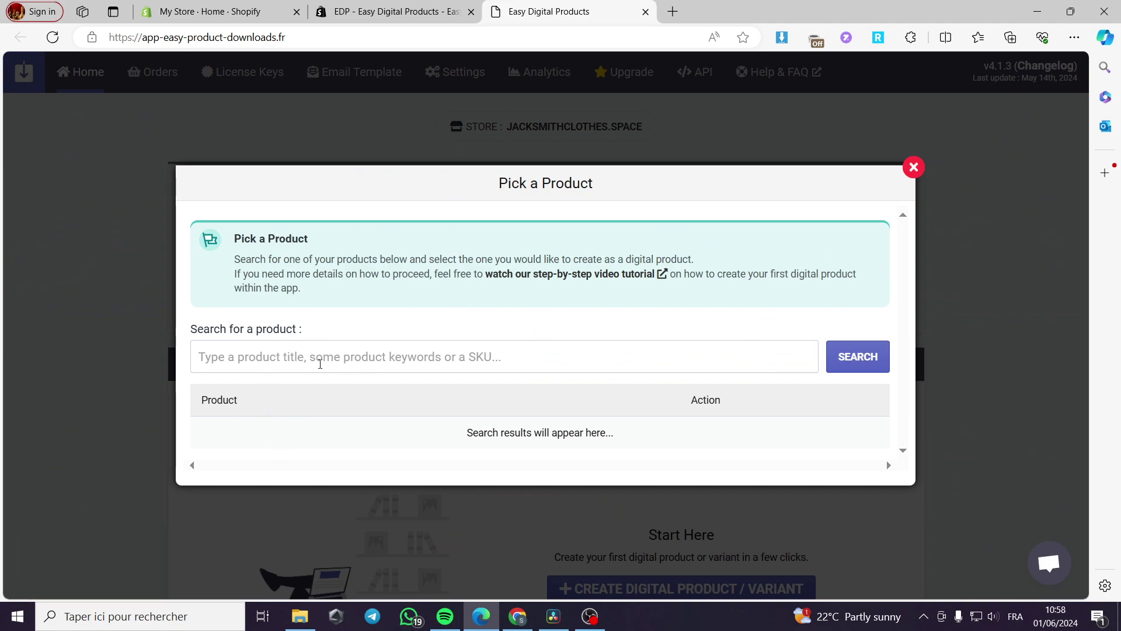
{"action": "left_click", "coordinate": [676, 361]}
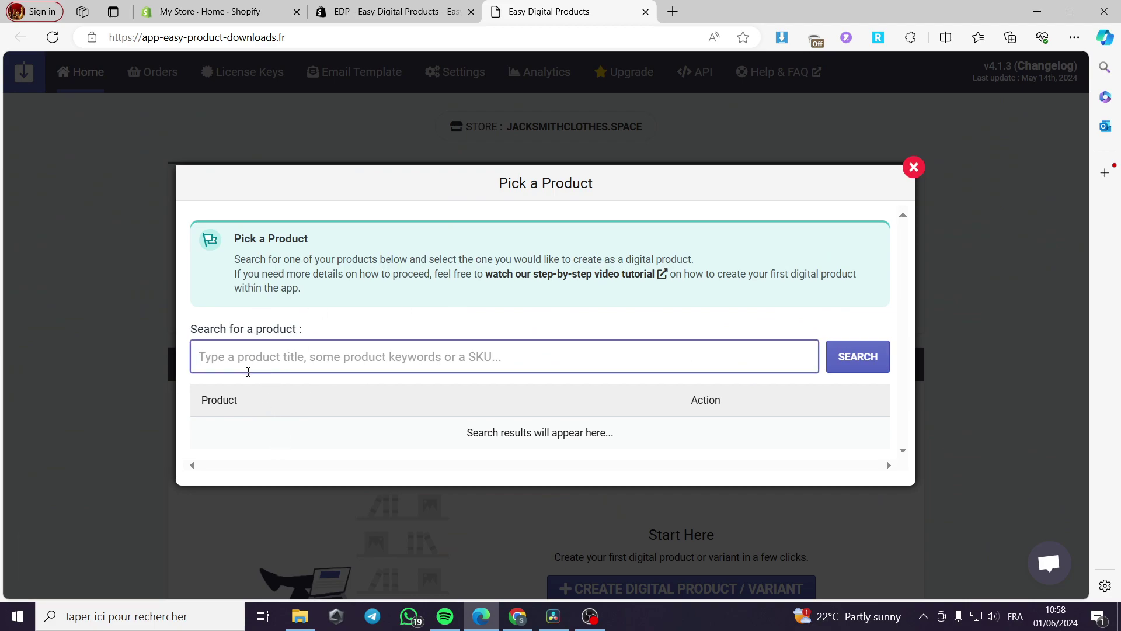
{"action": "left_click", "coordinate": [241, 402]}
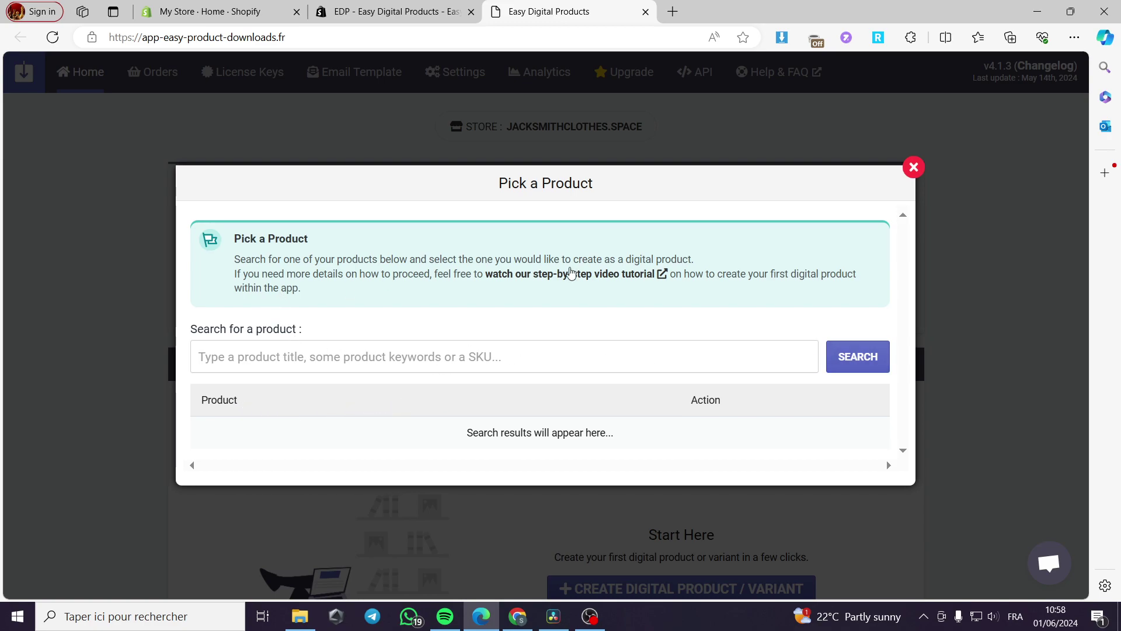
{"action": "left_click", "coordinate": [914, 168]}
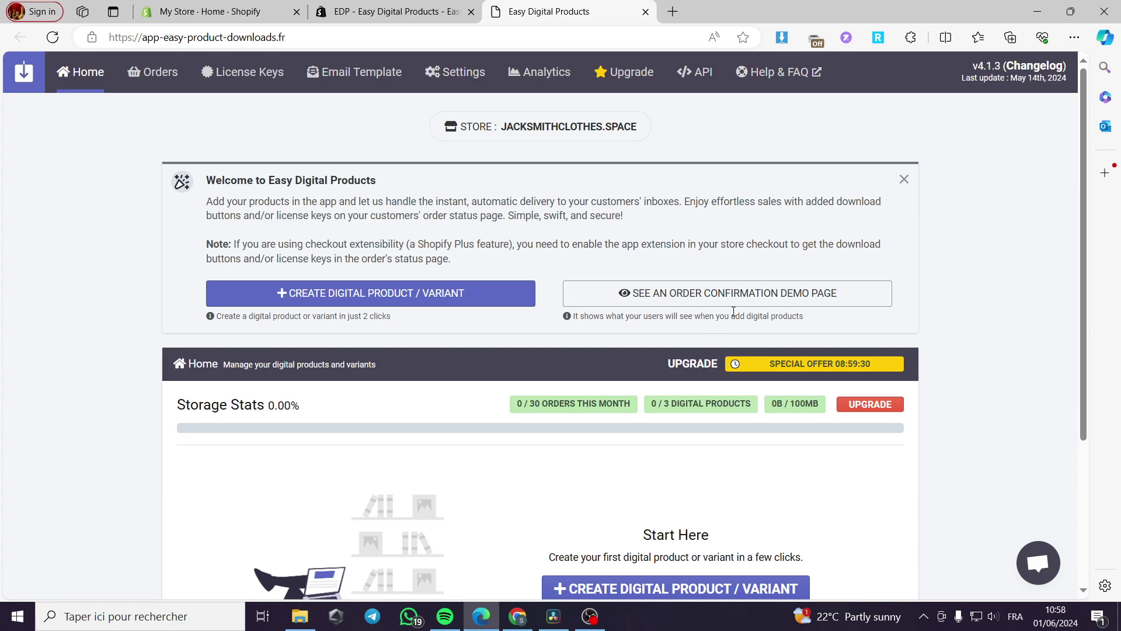
Start creating a digital product and search the store's products for "digital templates", then close the product picker
{"action": "scroll", "coordinate": [676, 334], "scroll_direction": "down", "scroll_amount": 3}
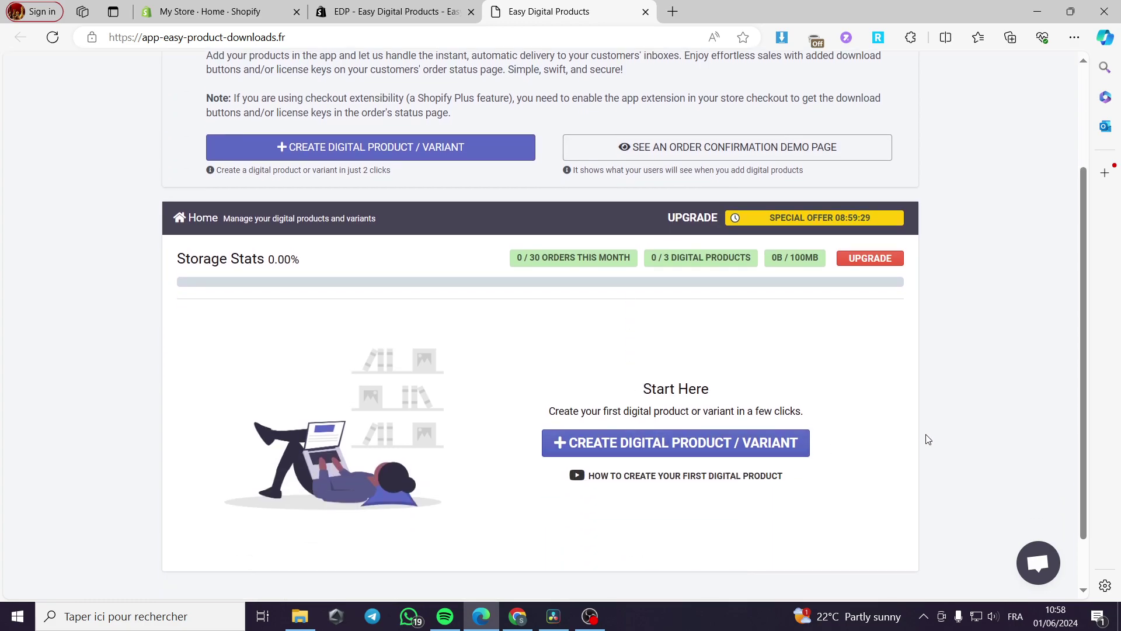
{"action": "left_click", "coordinate": [681, 444]}
{"action": "left_click", "coordinate": [499, 359]}
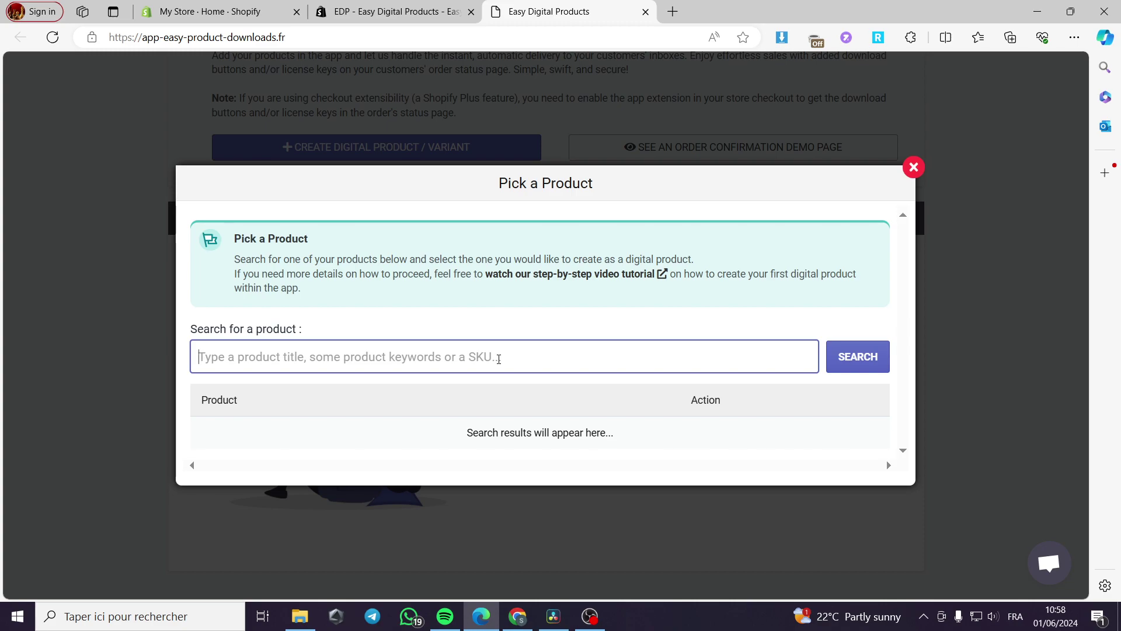
{"action": "type", "text": "digi"}
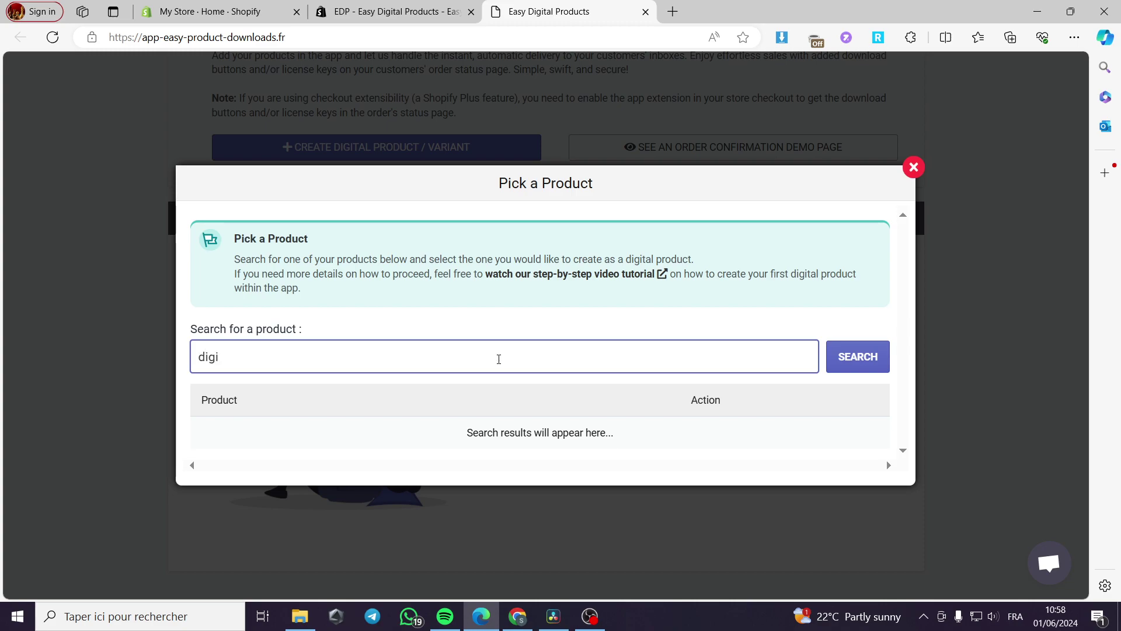
{"action": "type", "text": "tal templates"}
{"action": "left_click", "coordinate": [868, 362]}
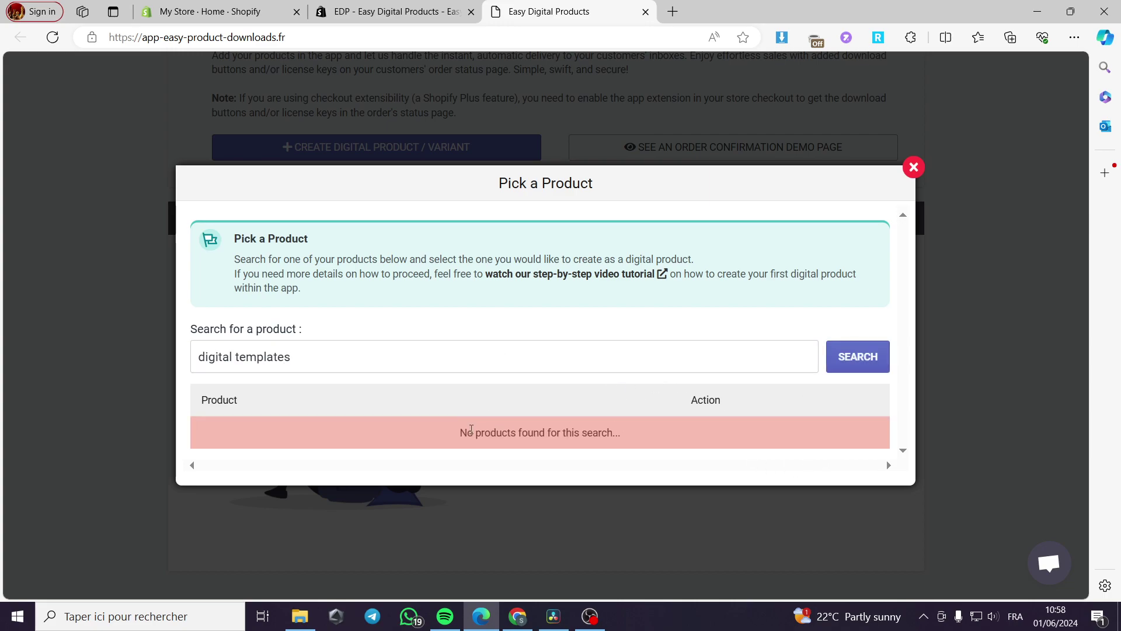
{"action": "left_click", "coordinate": [902, 169]}
{"action": "scroll", "coordinate": [671, 333], "scroll_direction": "up", "scroll_amount": 3}
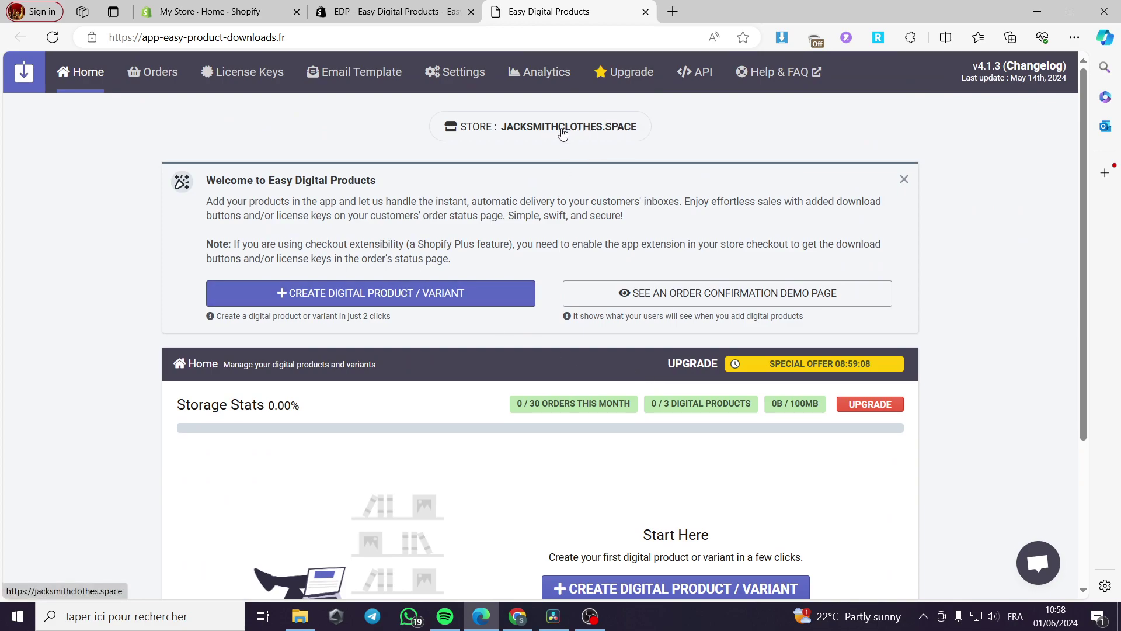
{"action": "scroll", "coordinate": [570, 151], "scroll_direction": "down", "scroll_amount": 3}
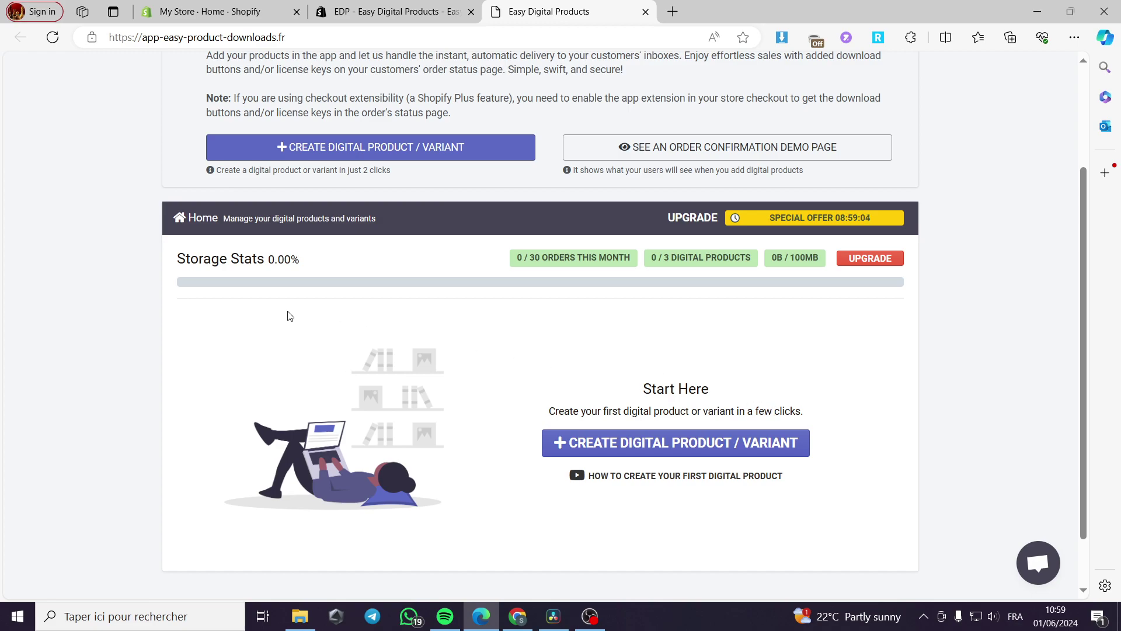
{"action": "scroll", "coordinate": [298, 315], "scroll_direction": "up", "scroll_amount": 3}
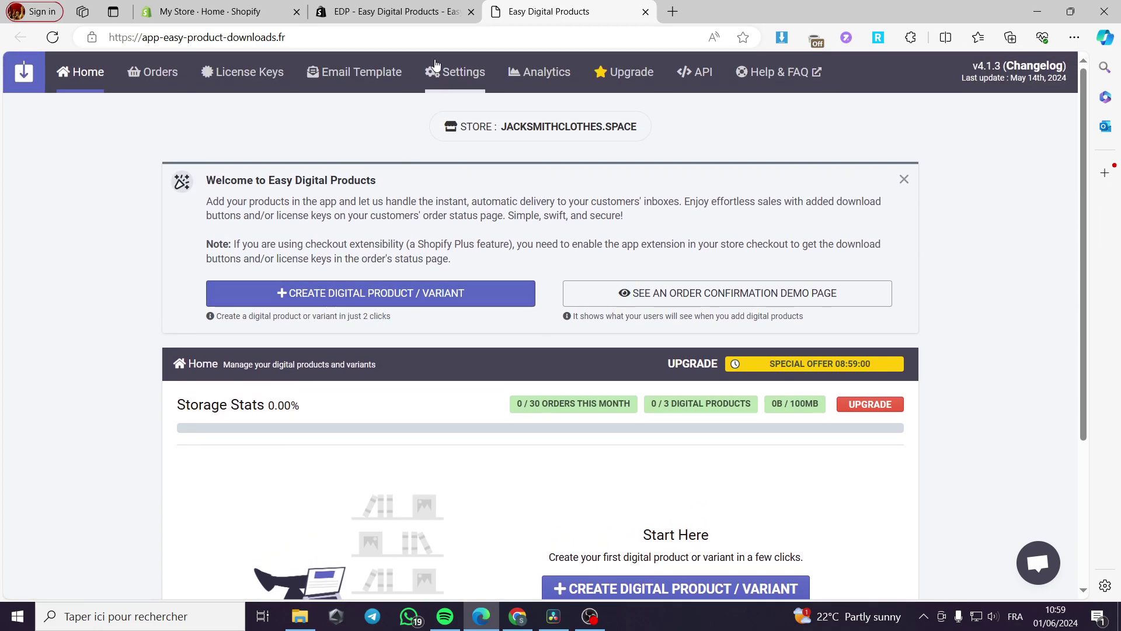
Leave the Easy Digital Products page and search the Shopify App Store for "tevelo"
{"action": "left_click", "coordinate": [645, 12]}
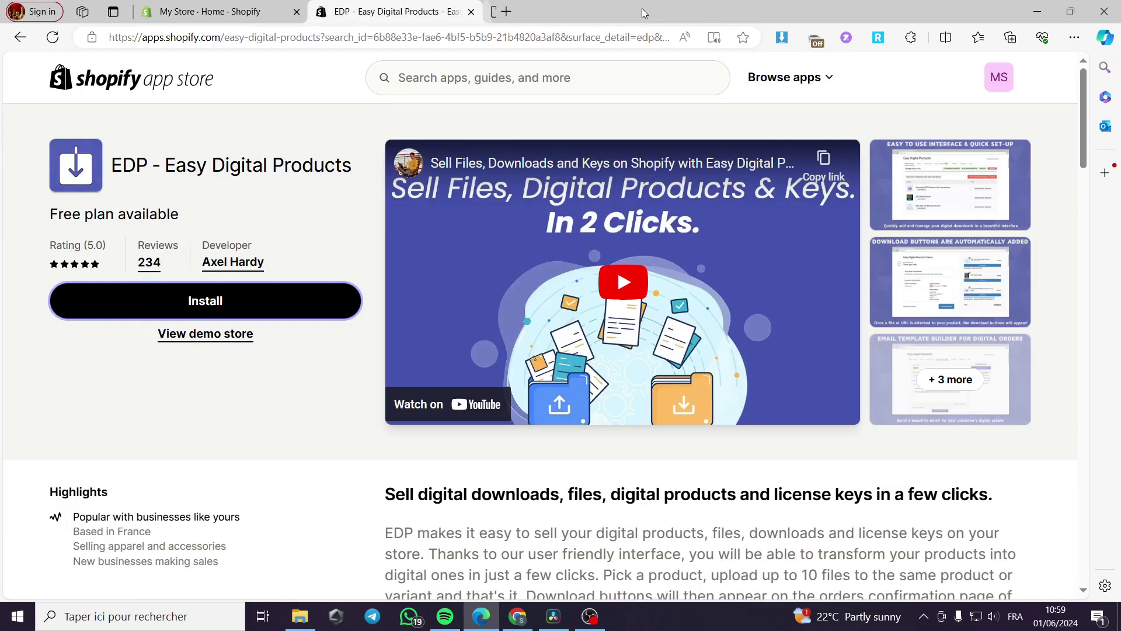
{"action": "left_click", "coordinate": [20, 36]}
{"action": "left_click", "coordinate": [469, 81]}
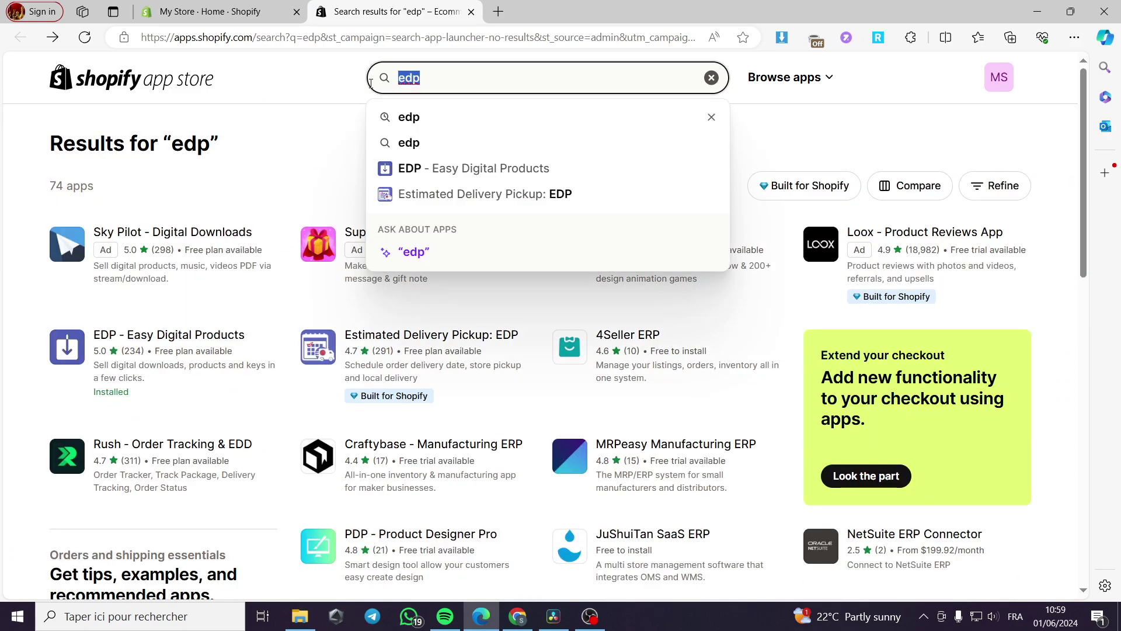
{"action": "key", "text": "BackSpace"}
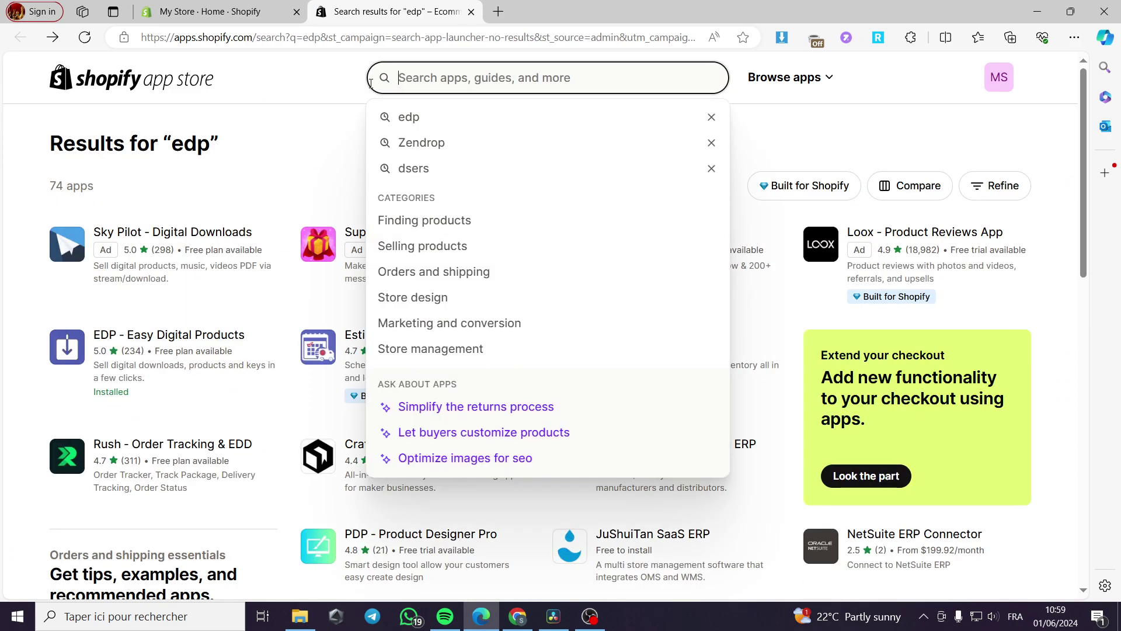
{"action": "type", "text": "tevelo"}
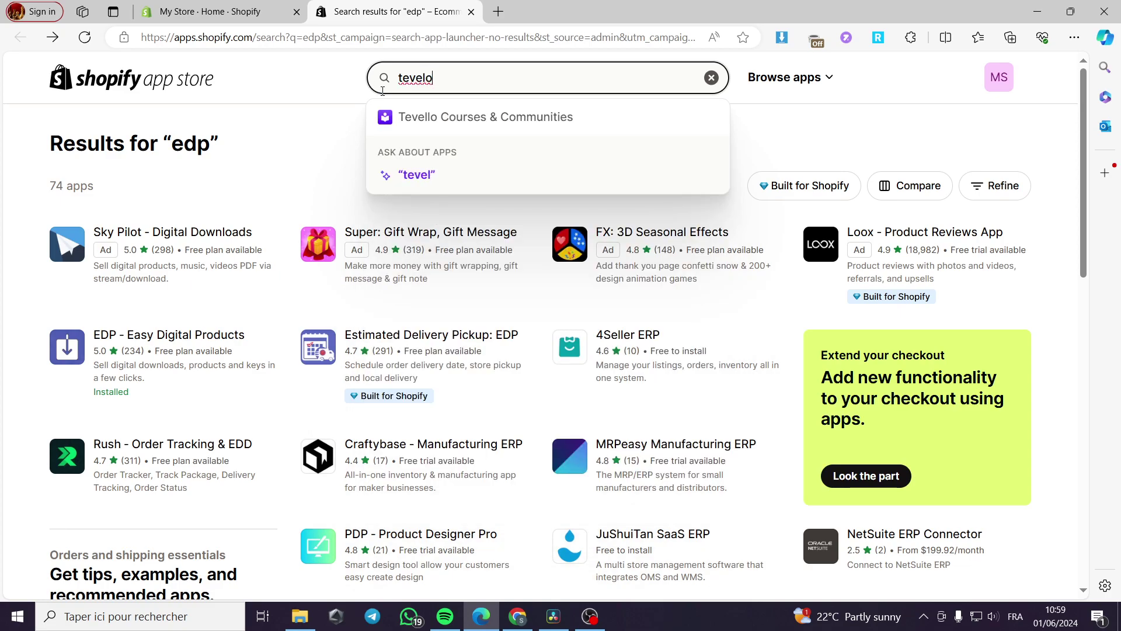
{"action": "key", "text": "Return"}
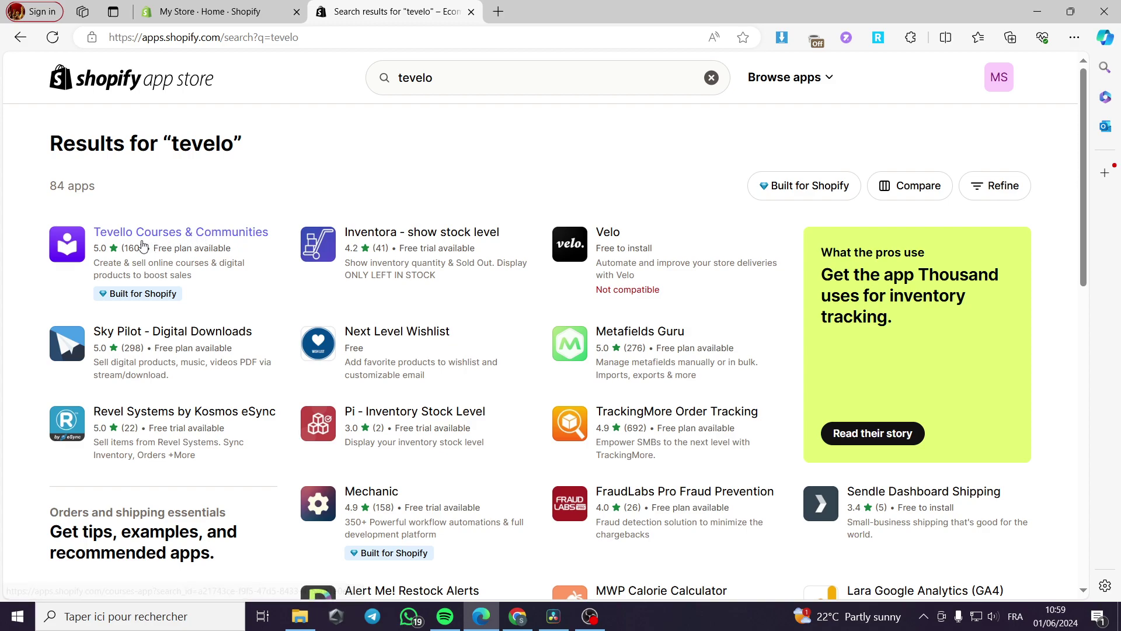
Install Tevello Courses & Communities from its listing and approve the Unlimited plan subscription
{"action": "left_click", "coordinate": [159, 234]}
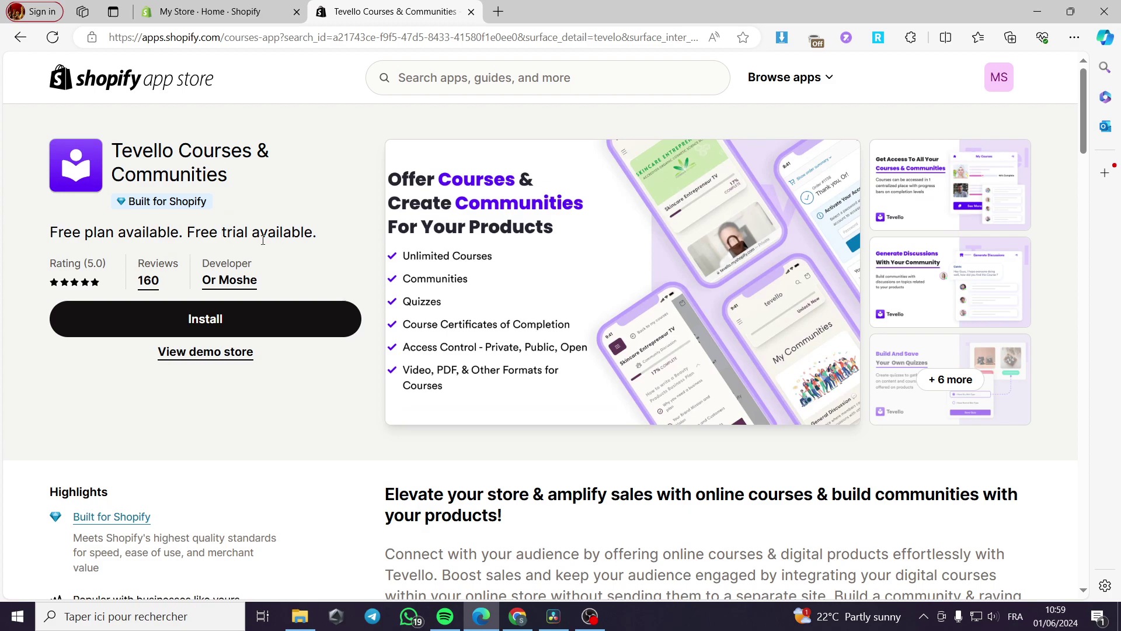
{"action": "left_click", "coordinate": [209, 329]}
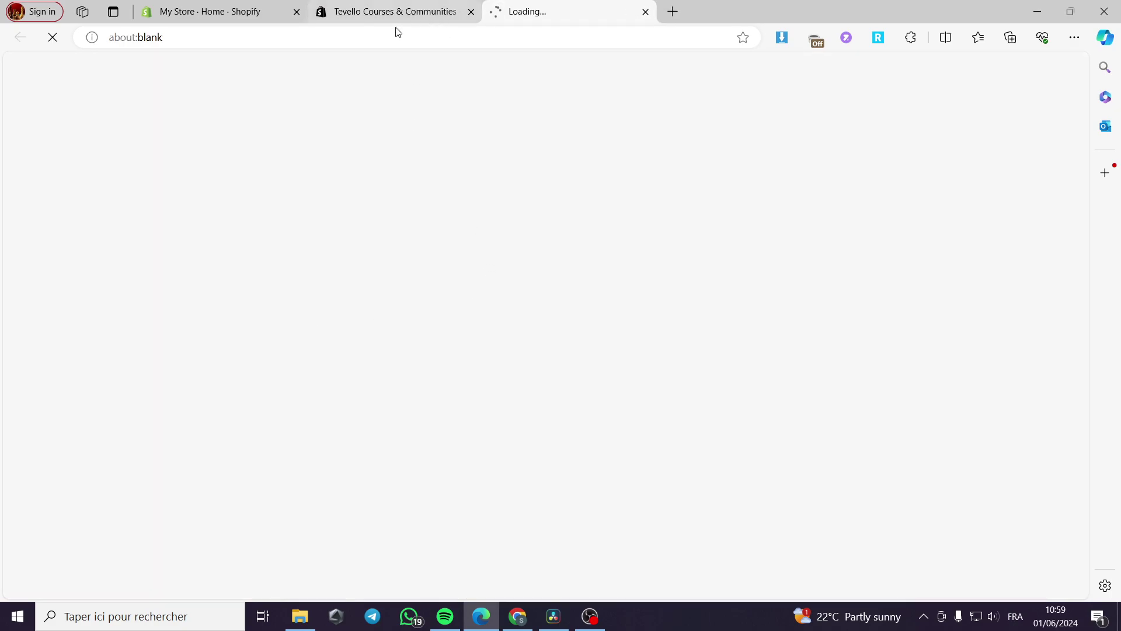
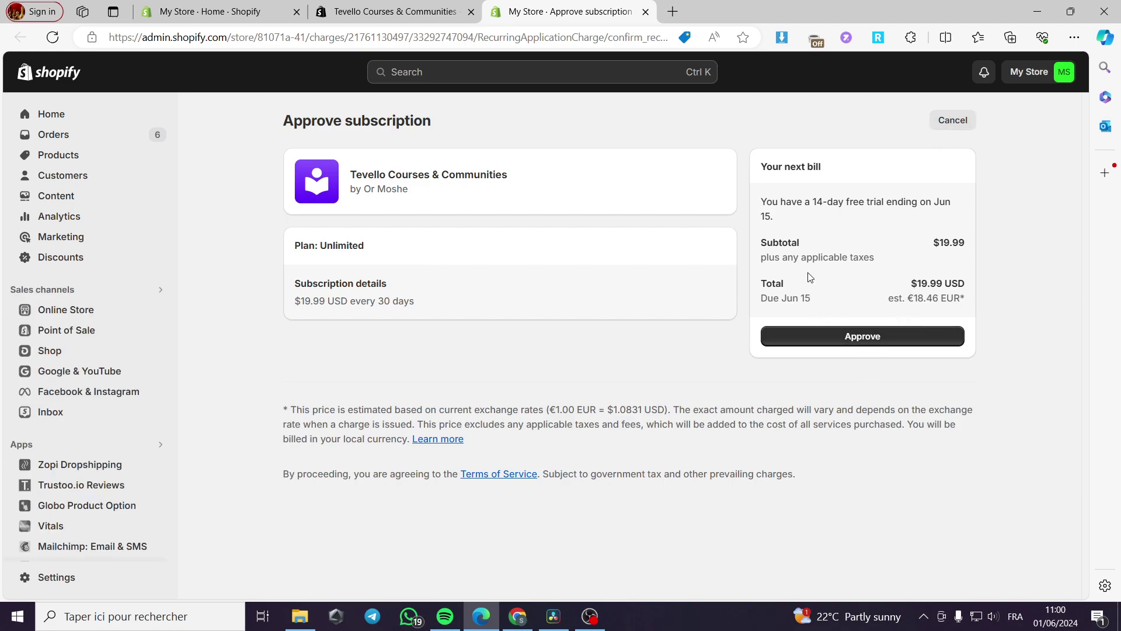
{"action": "left_click", "coordinate": [873, 337]}
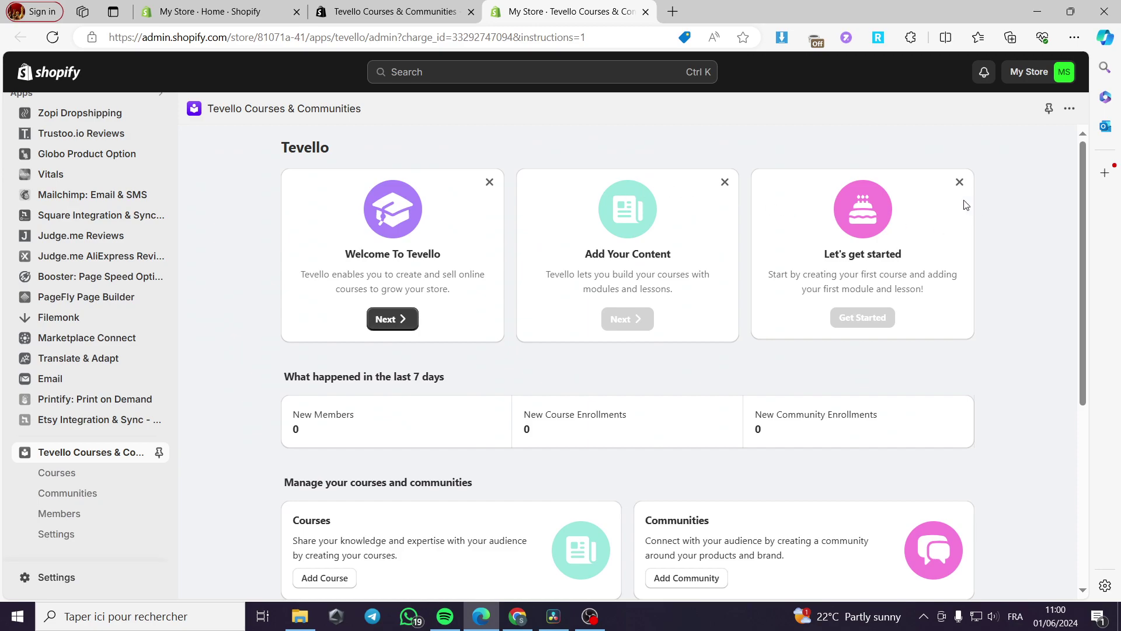
Open Tevello's courses and start adding a new course
{"action": "scroll", "coordinate": [690, 312], "scroll_direction": "down", "scroll_amount": 3}
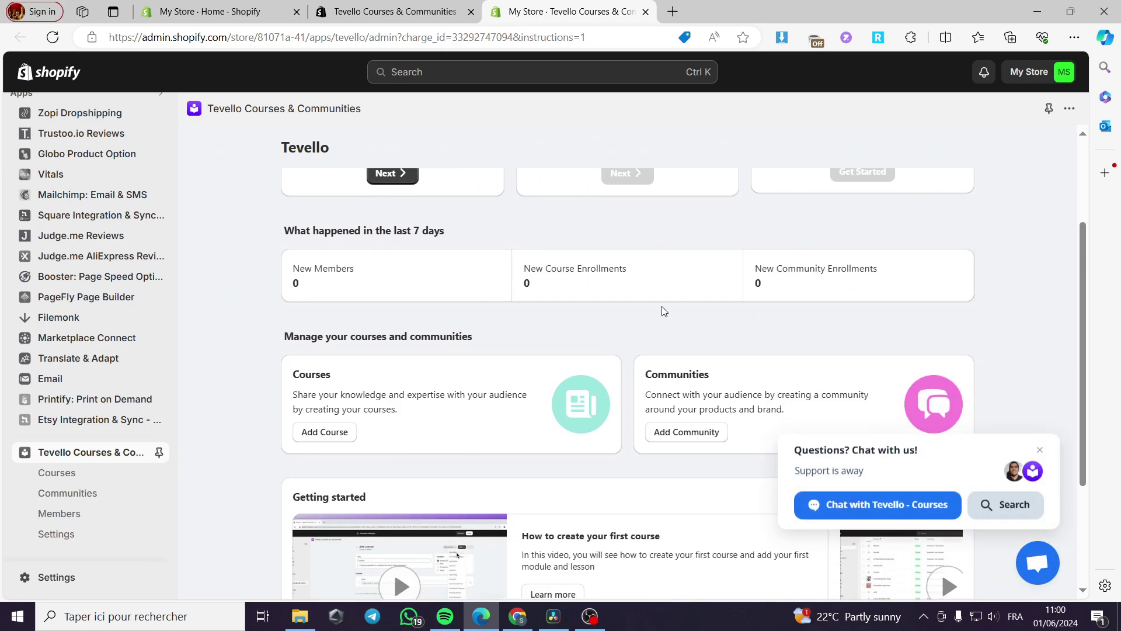
{"action": "left_click", "coordinate": [73, 474]}
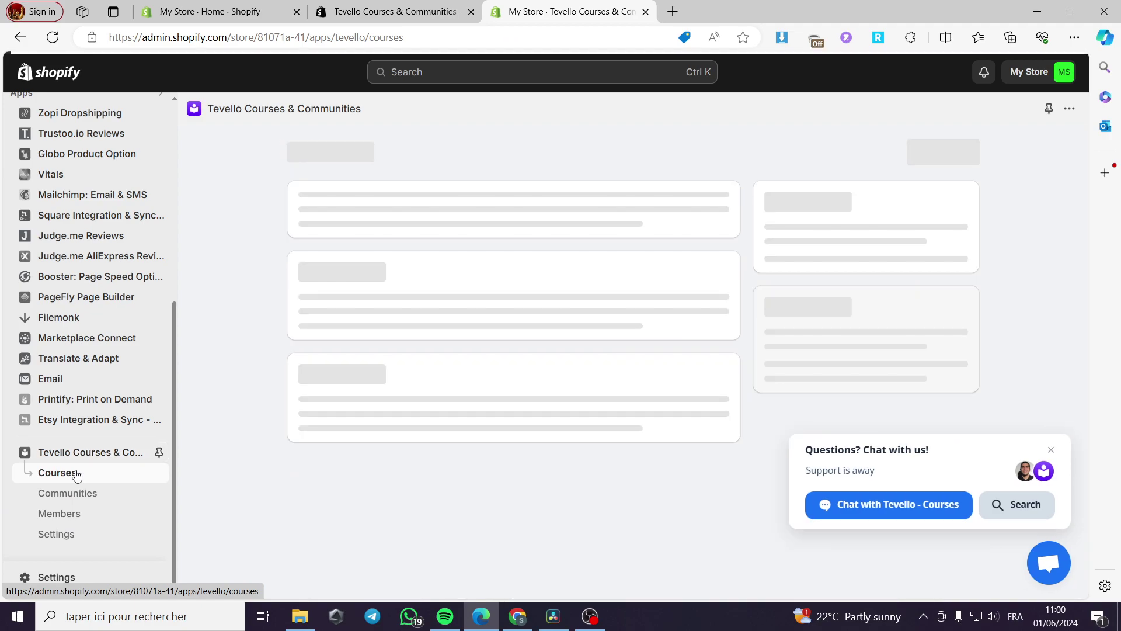
{"action": "left_click", "coordinate": [633, 402]}
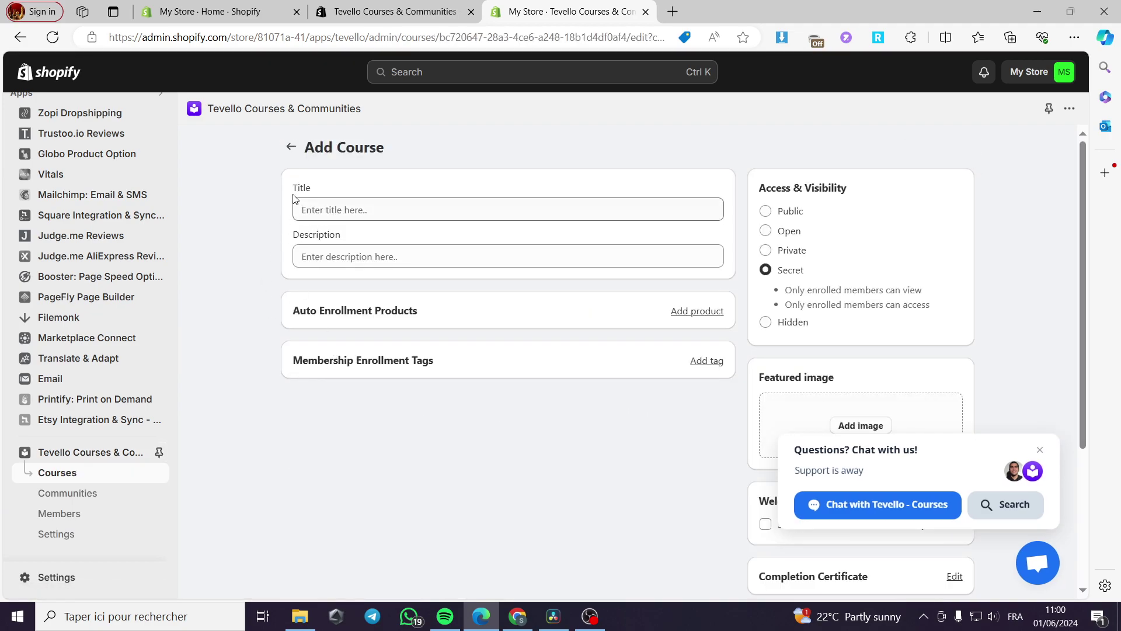
{"action": "left_click", "coordinate": [328, 252]}
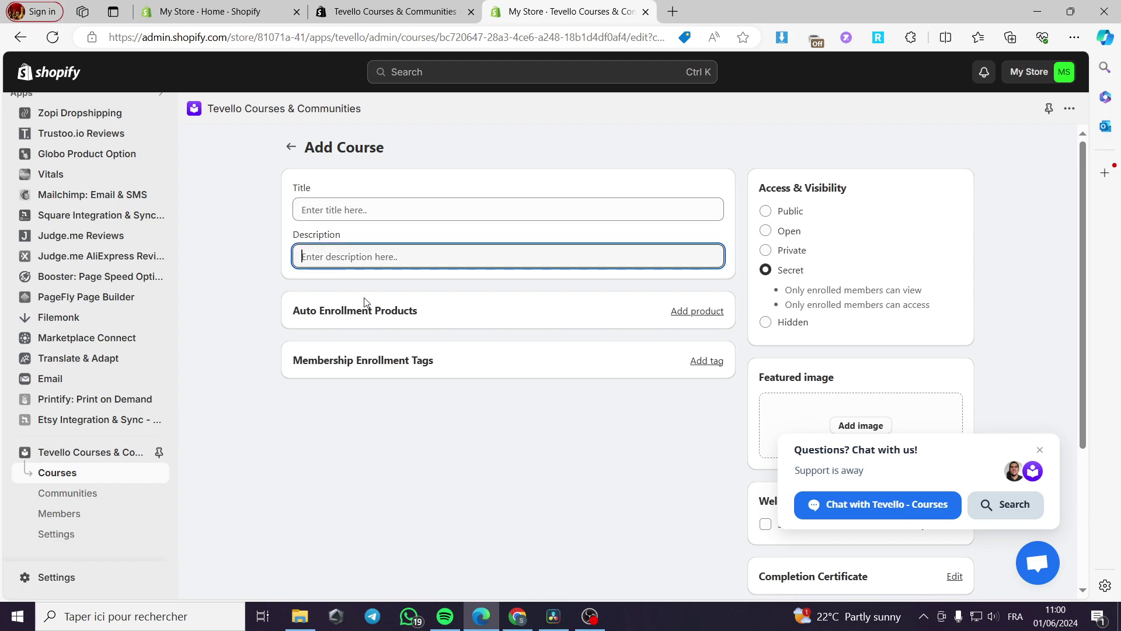
Add the Canva template product to the course's auto enrollment products
{"action": "left_click", "coordinate": [681, 316]}
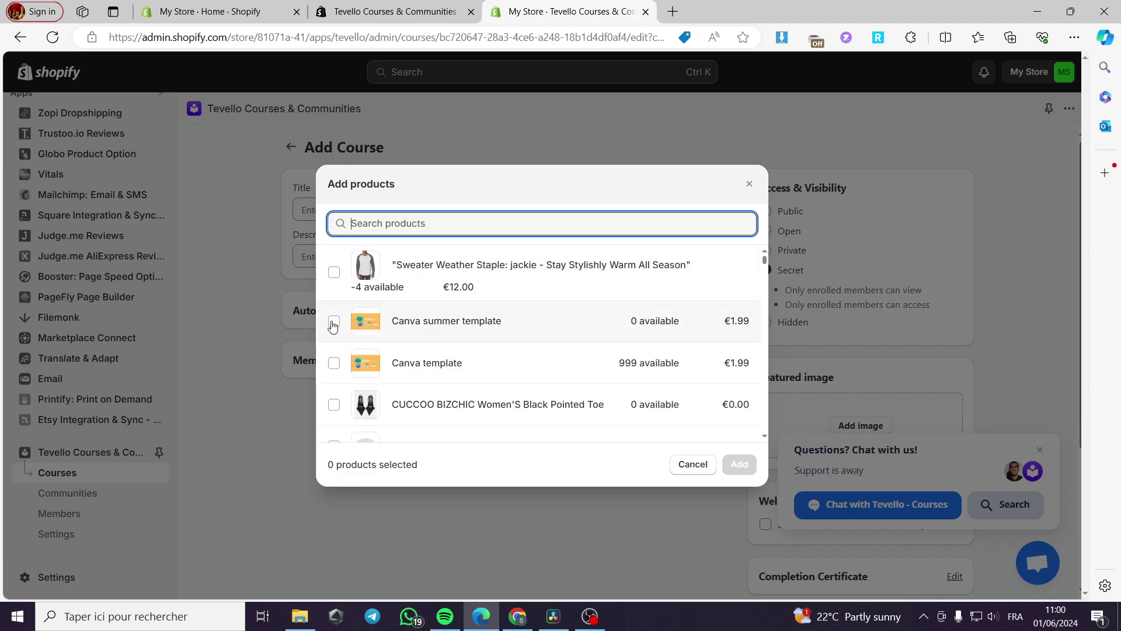
{"action": "left_click", "coordinate": [334, 323]}
{"action": "left_click", "coordinate": [333, 325]}
{"action": "left_click", "coordinate": [334, 363]}
{"action": "left_click", "coordinate": [740, 464]}
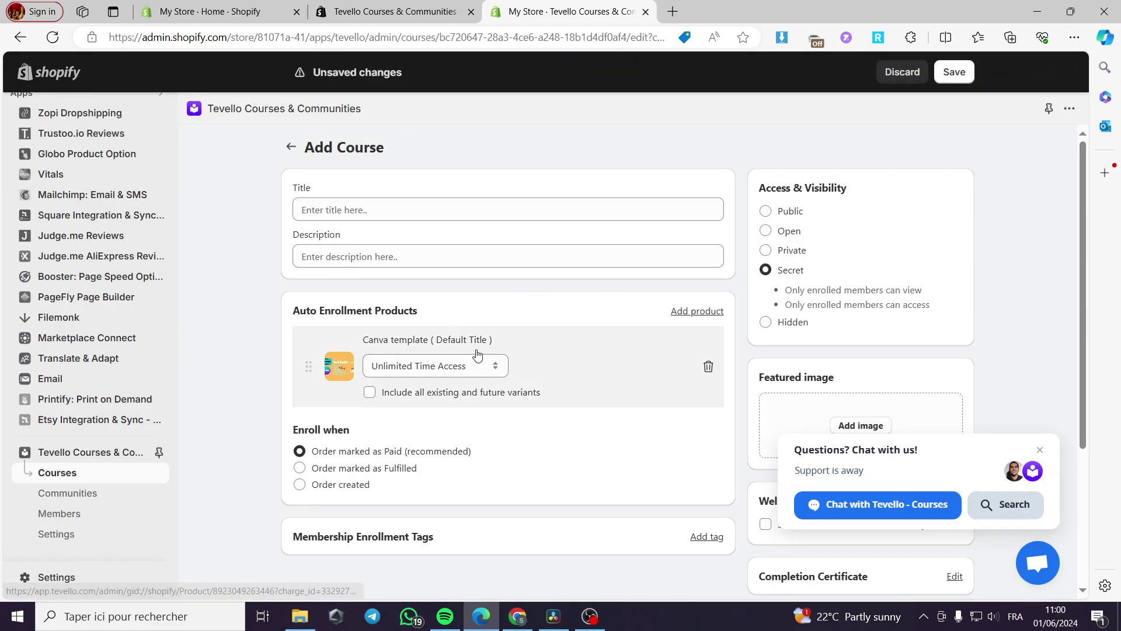
Add an empty membership enrollment tag field to the course and dismiss the support chat popup
{"action": "scroll", "coordinate": [547, 333], "scroll_direction": "down", "scroll_amount": 1}
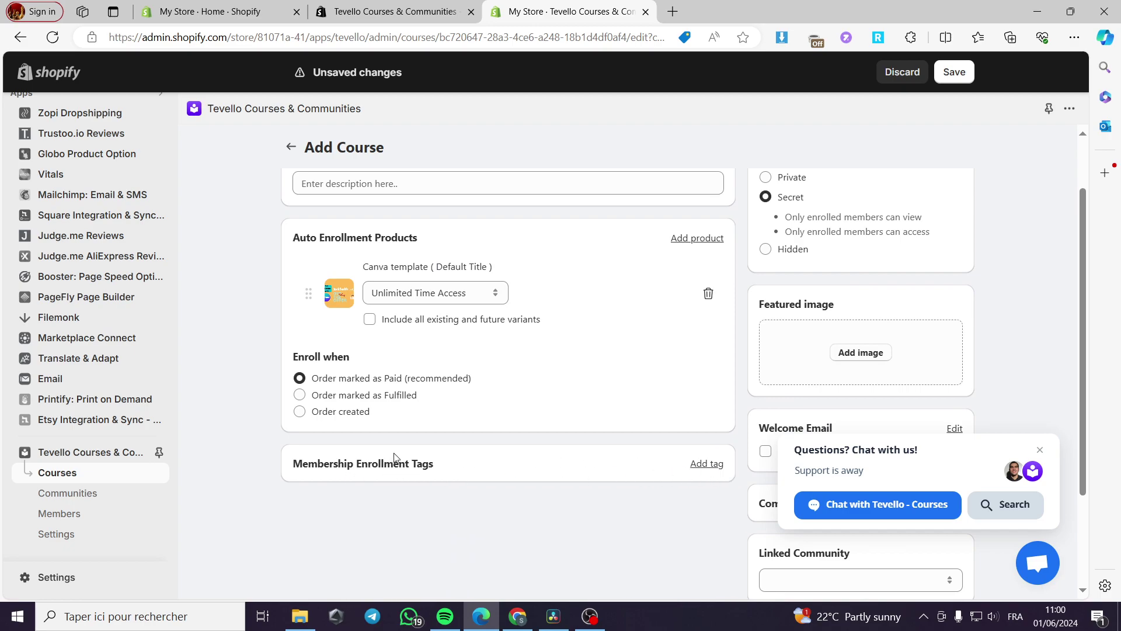
{"action": "left_click", "coordinate": [707, 465]}
{"action": "scroll", "coordinate": [569, 443], "scroll_direction": "down", "scroll_amount": 2}
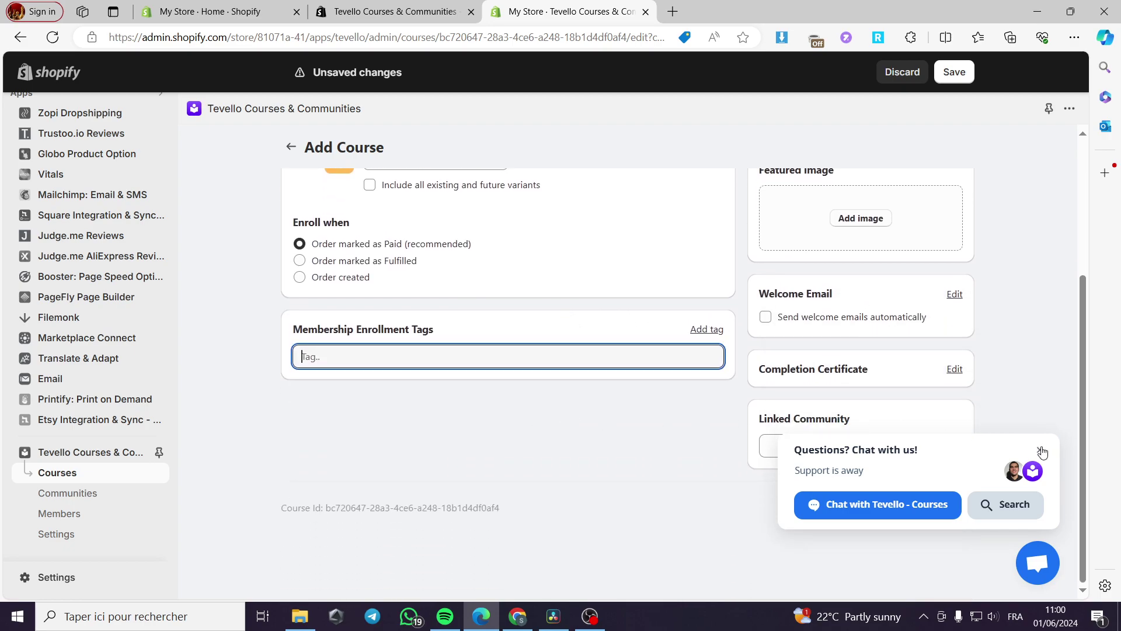
{"action": "left_click", "coordinate": [1050, 451]}
{"action": "scroll", "coordinate": [686, 418], "scroll_direction": "up", "scroll_amount": 3}
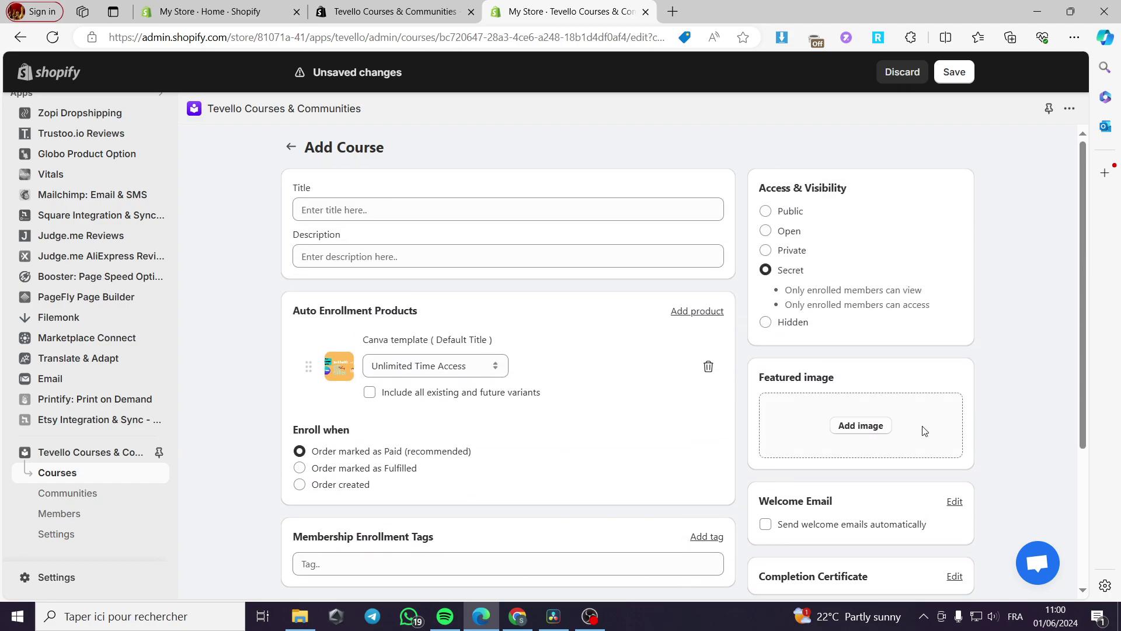
Upload a featured image for the course and set its access and visibility to Hidden
{"action": "left_click", "coordinate": [873, 433]}
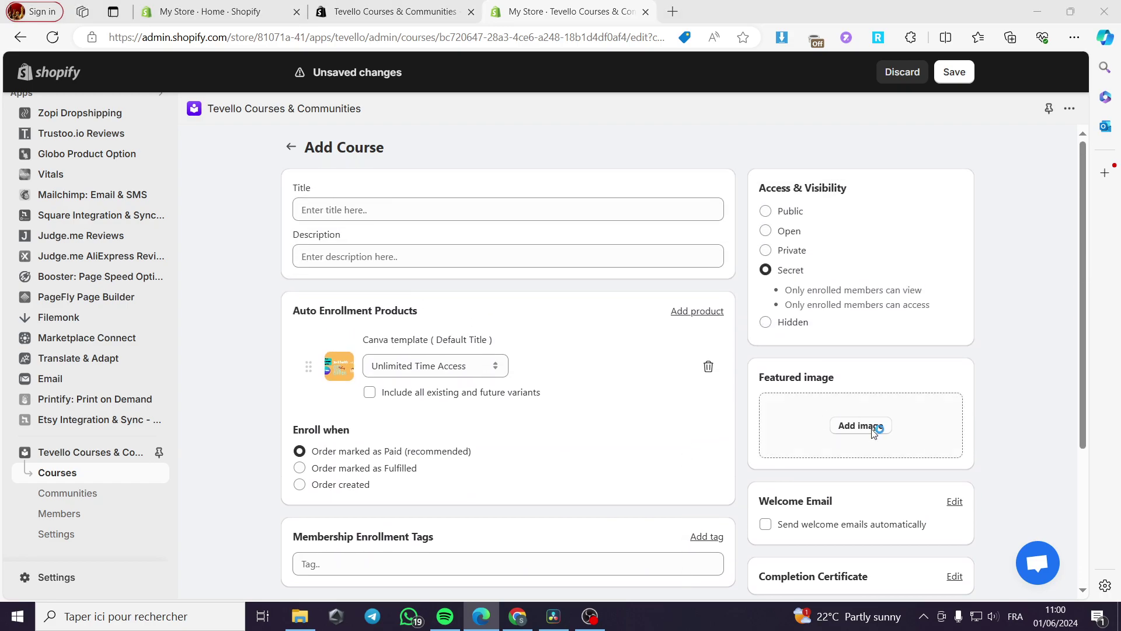
{"action": "double_click", "coordinate": [560, 238]}
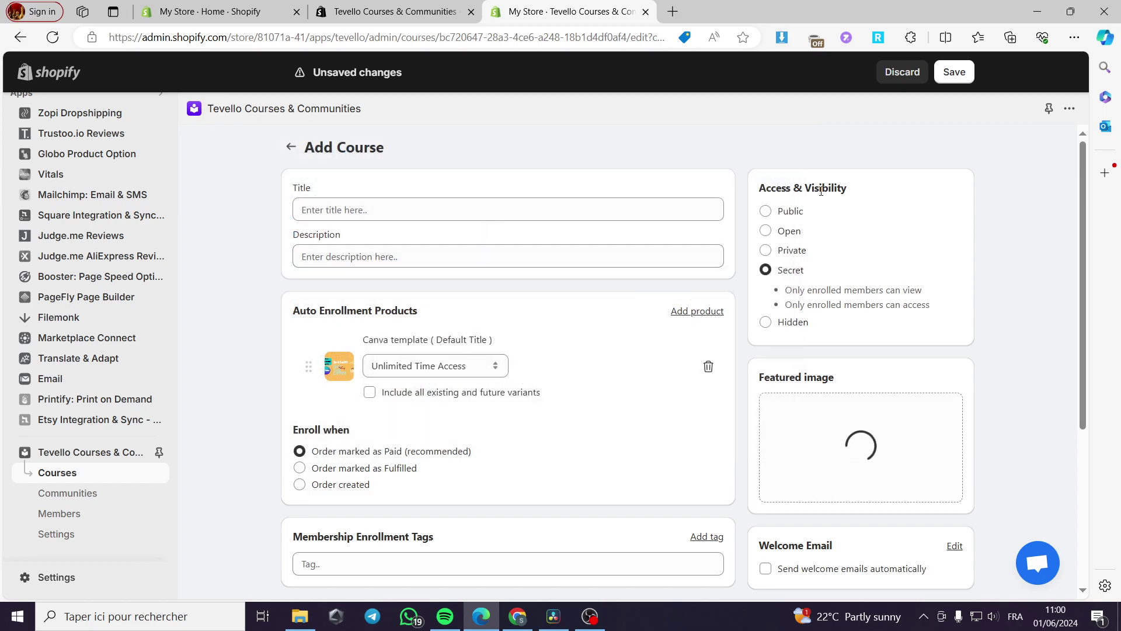
{"action": "left_click", "coordinate": [790, 212]}
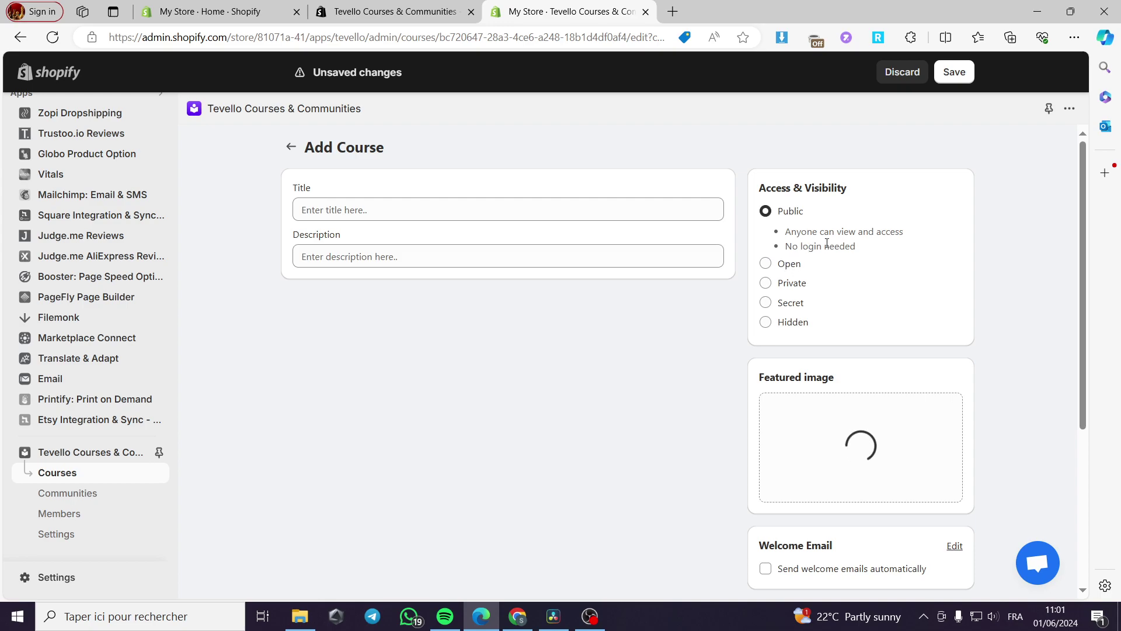
{"action": "left_click", "coordinate": [788, 285]}
{"action": "left_click", "coordinate": [792, 349]}
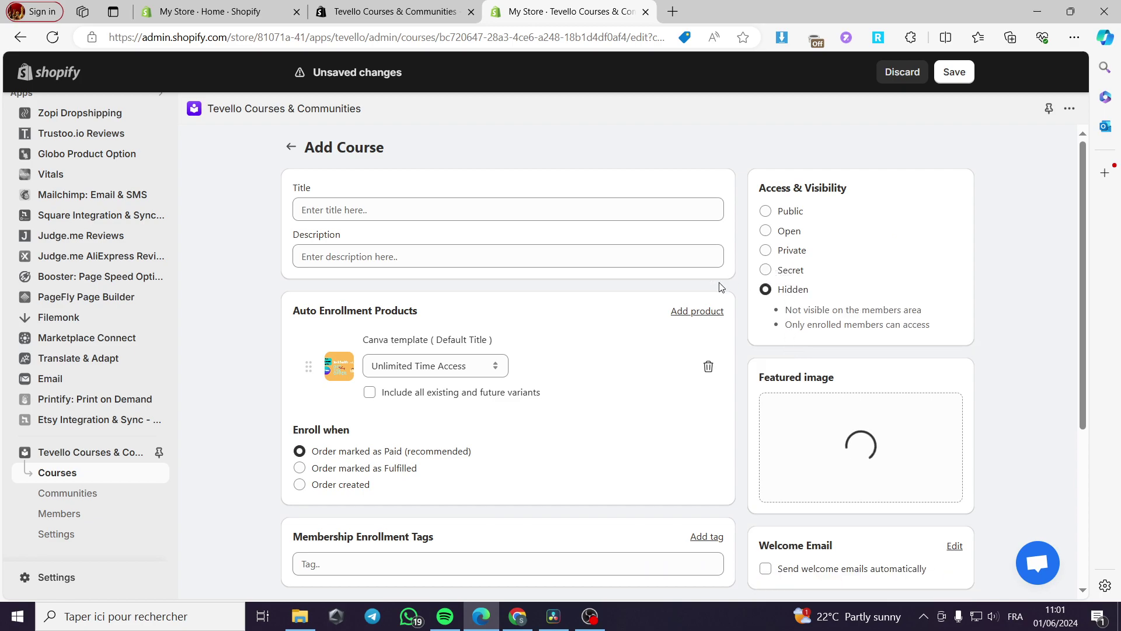
Leave the course page without saving and start adding a new community in Tevello
{"action": "scroll", "coordinate": [598, 300], "scroll_direction": "down", "scroll_amount": 2}
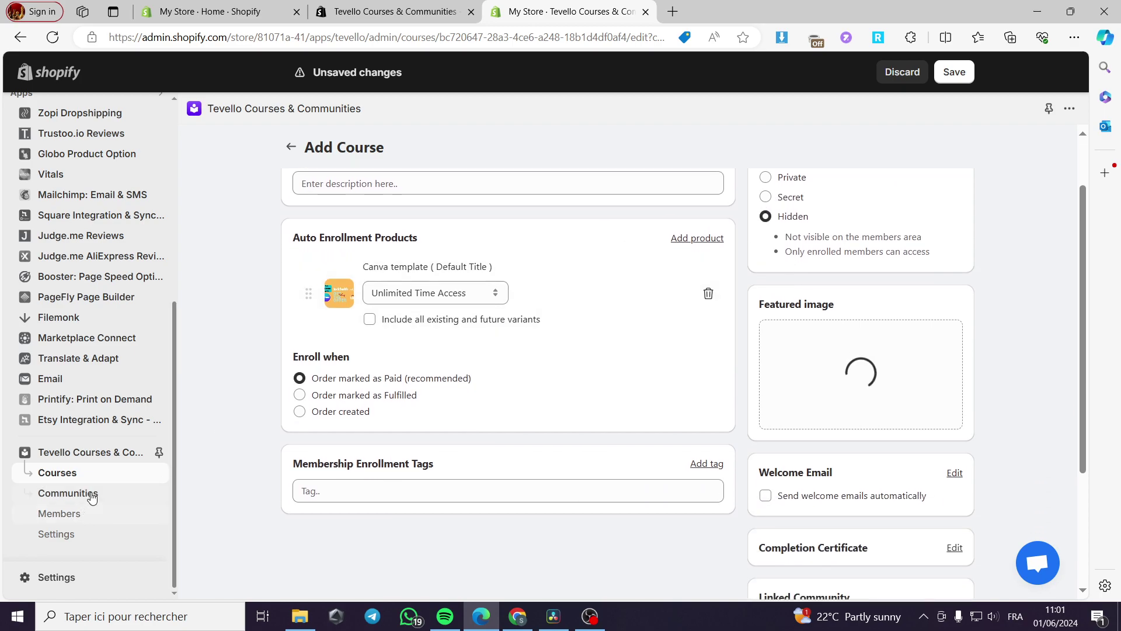
{"action": "left_click", "coordinate": [91, 495]}
{"action": "left_click", "coordinate": [726, 365]}
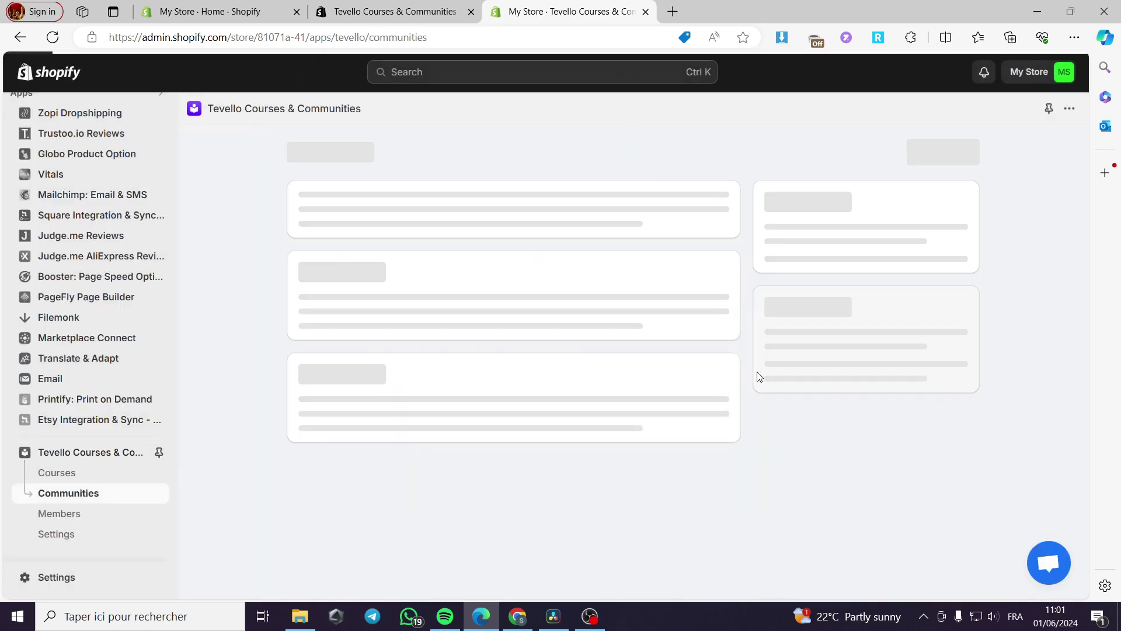
{"action": "left_click", "coordinate": [658, 402]}
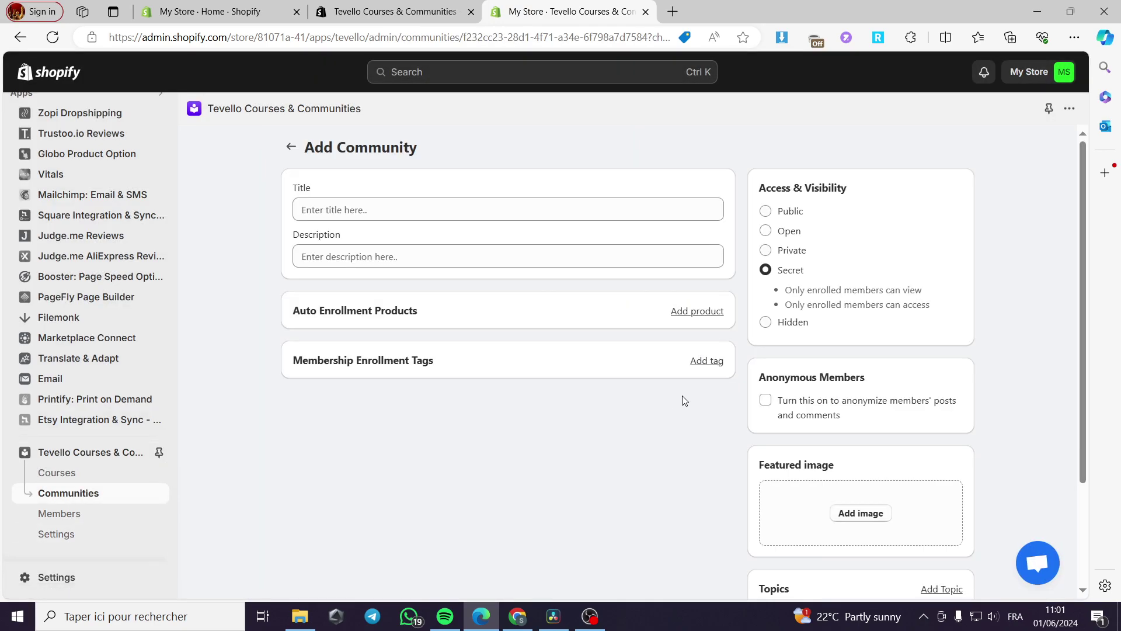
Look at the Add Member form in Tevello's members list and close it without adding anyone
{"action": "left_click", "coordinate": [61, 515]}
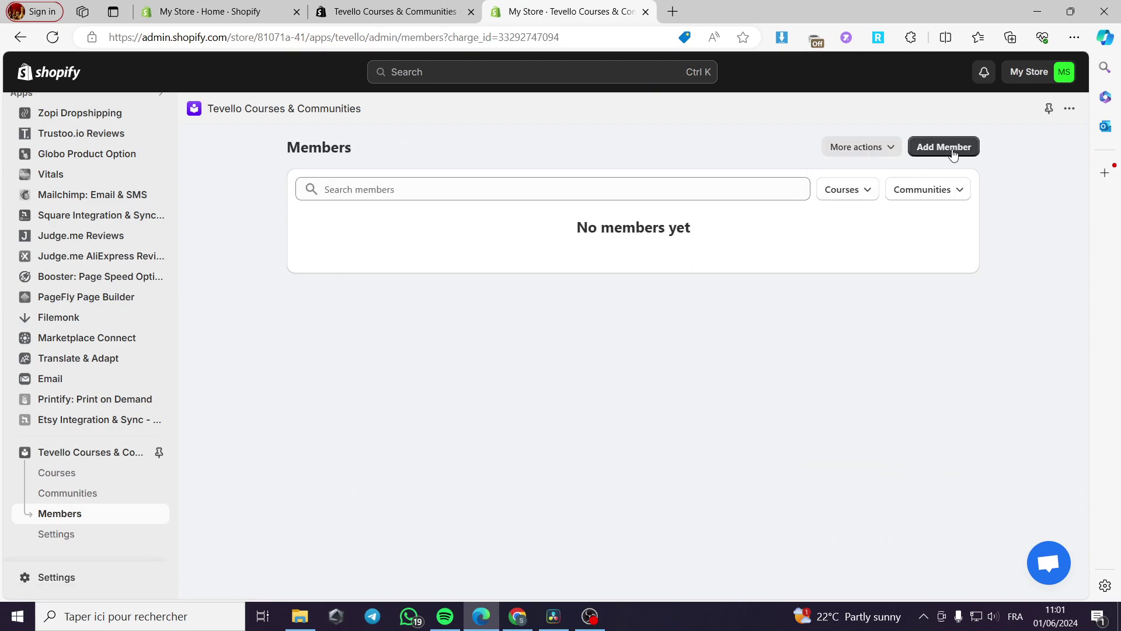
{"action": "left_click", "coordinate": [954, 149]}
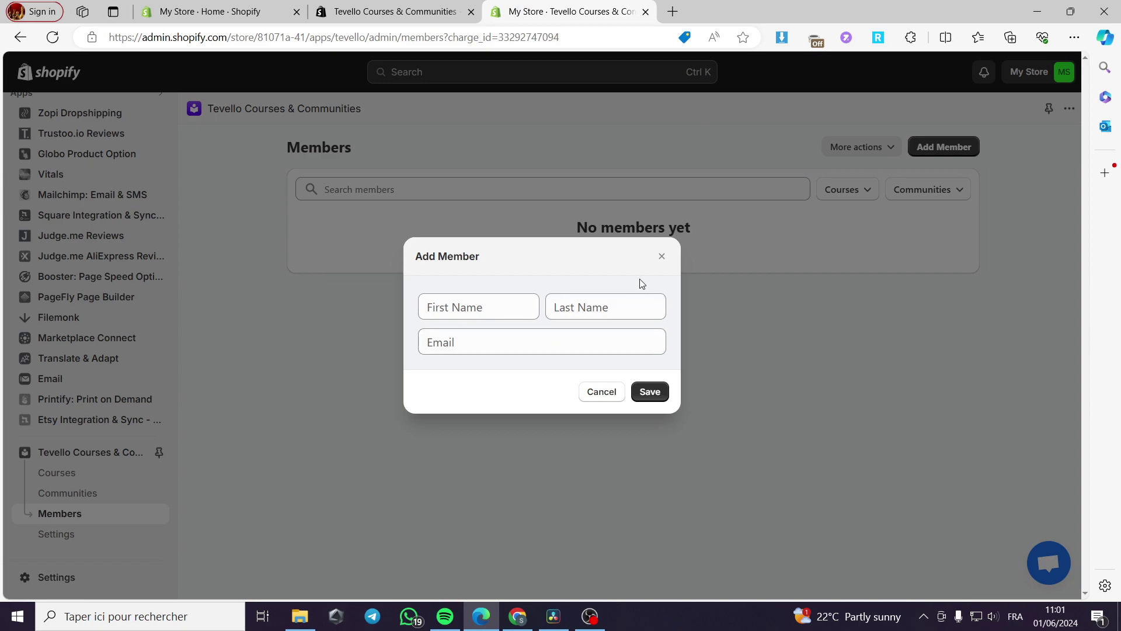
{"action": "left_click", "coordinate": [662, 256]}
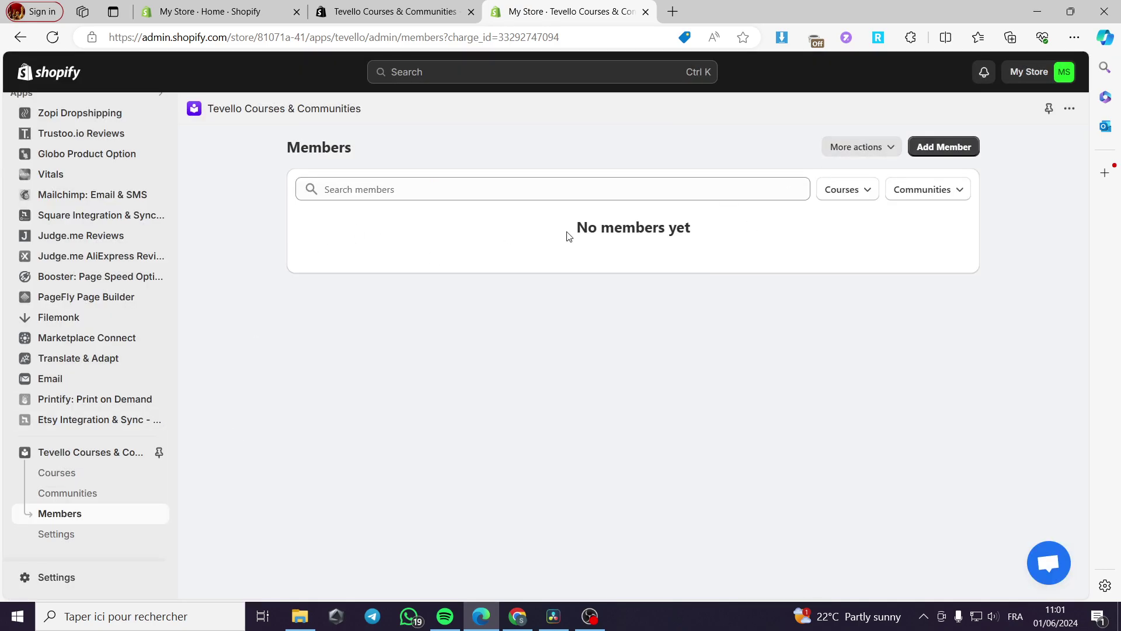
Close the Tevello admin page and search the Shopify App Store for "skypilot"
{"action": "left_click", "coordinate": [646, 12]}
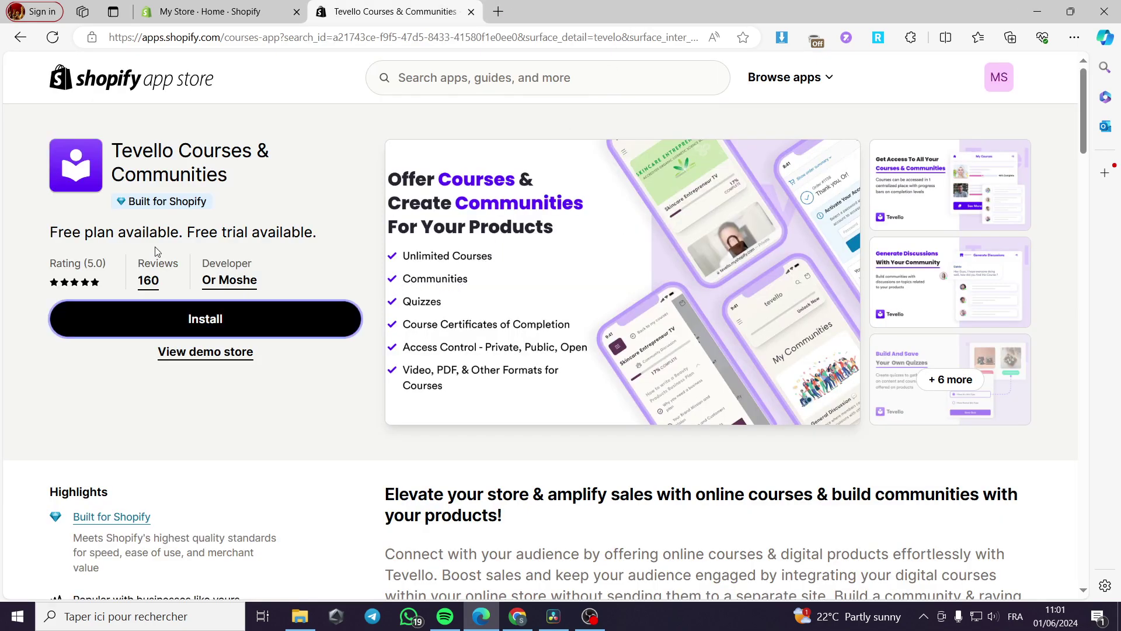
{"action": "left_click", "coordinate": [505, 70]}
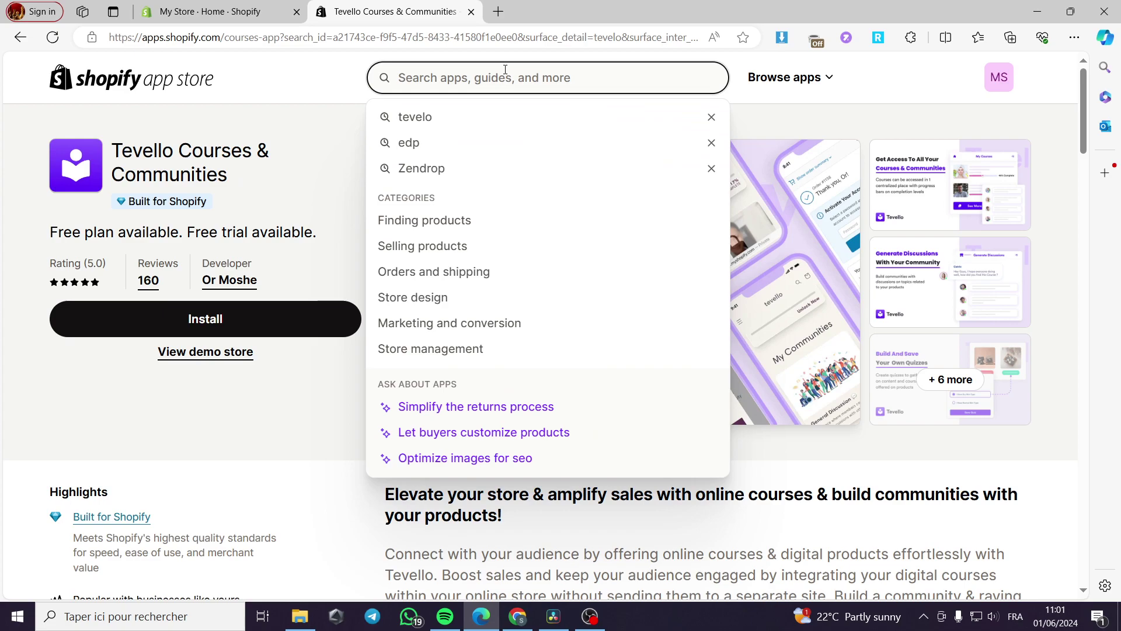
{"action": "type", "text": "skypilot"}
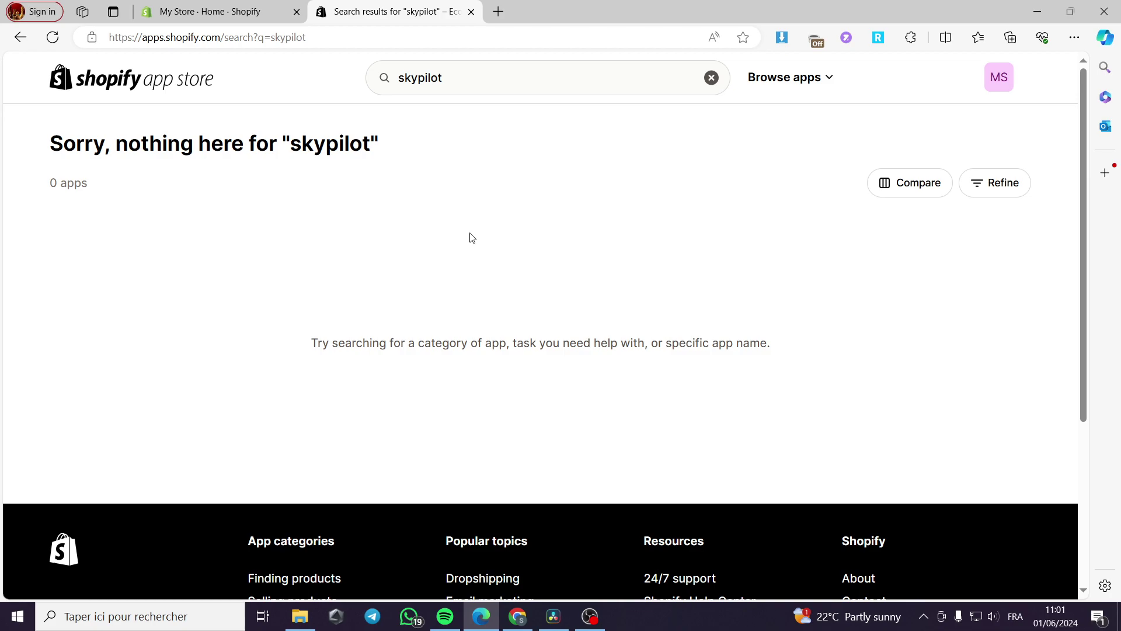
Search Google in a new tab for "skypilot shopify" and open the Sky Pilot - Digital Downloads listing on the Shopify App Store
{"action": "left_click", "coordinate": [499, 12]}
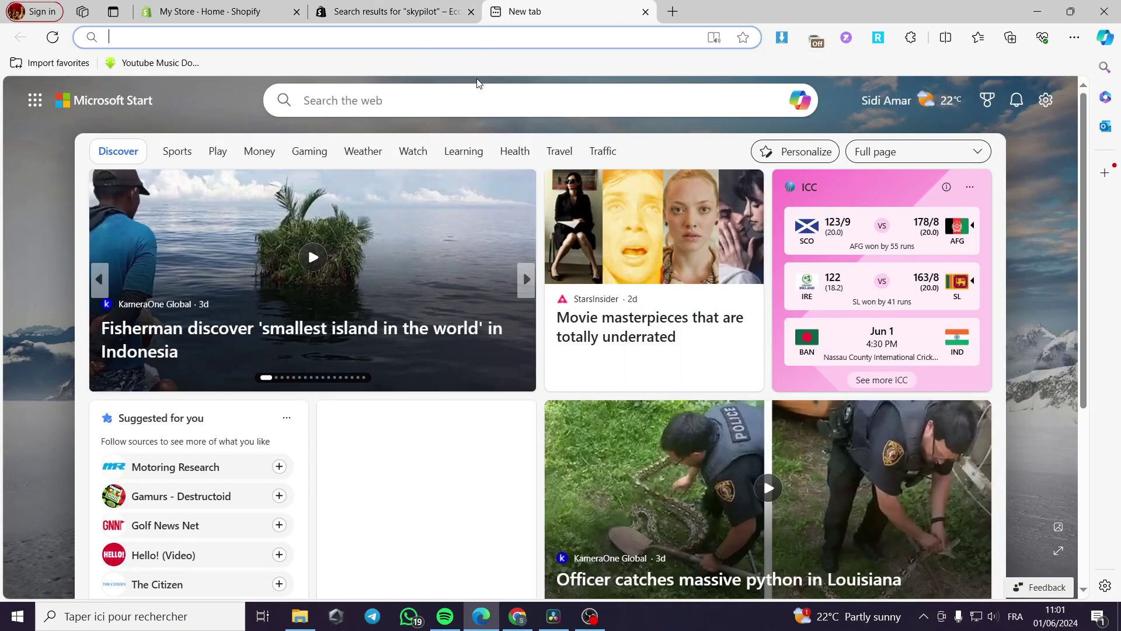
{"action": "type", "text": "google"}
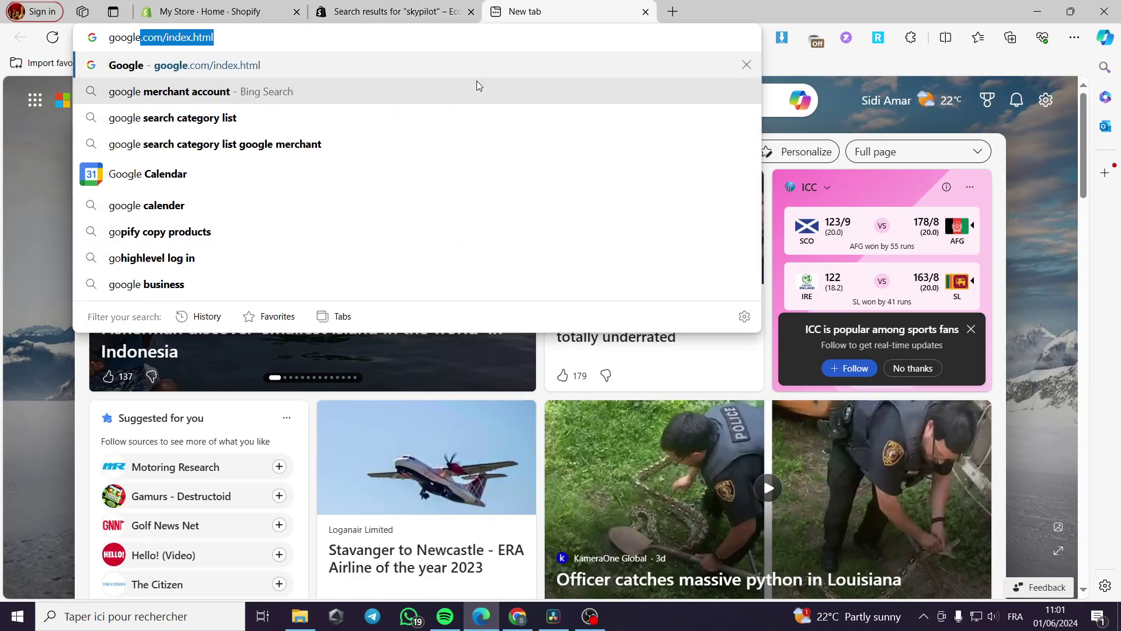
{"action": "key", "text": "Return"}
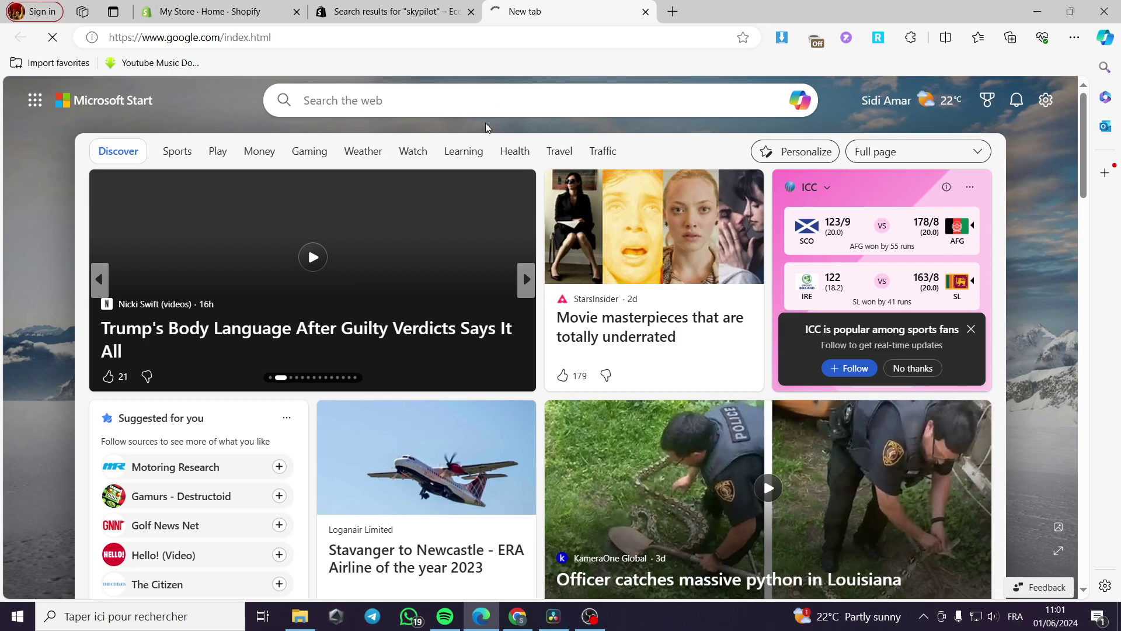
{"action": "type", "text": "skypilot"}
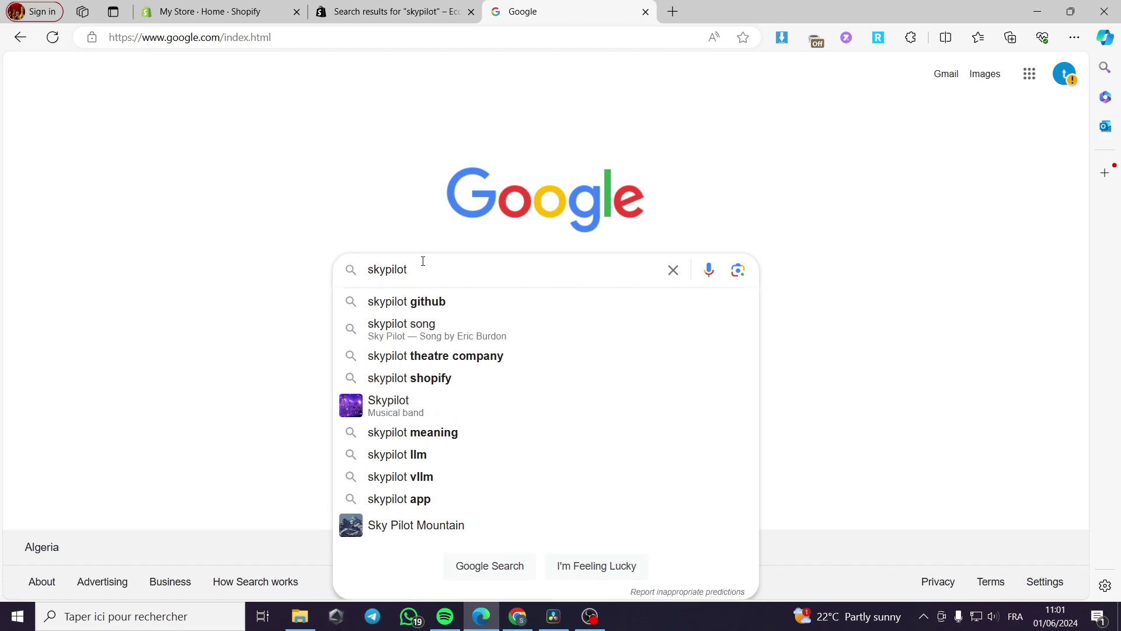
{"action": "type", "text": " sho"}
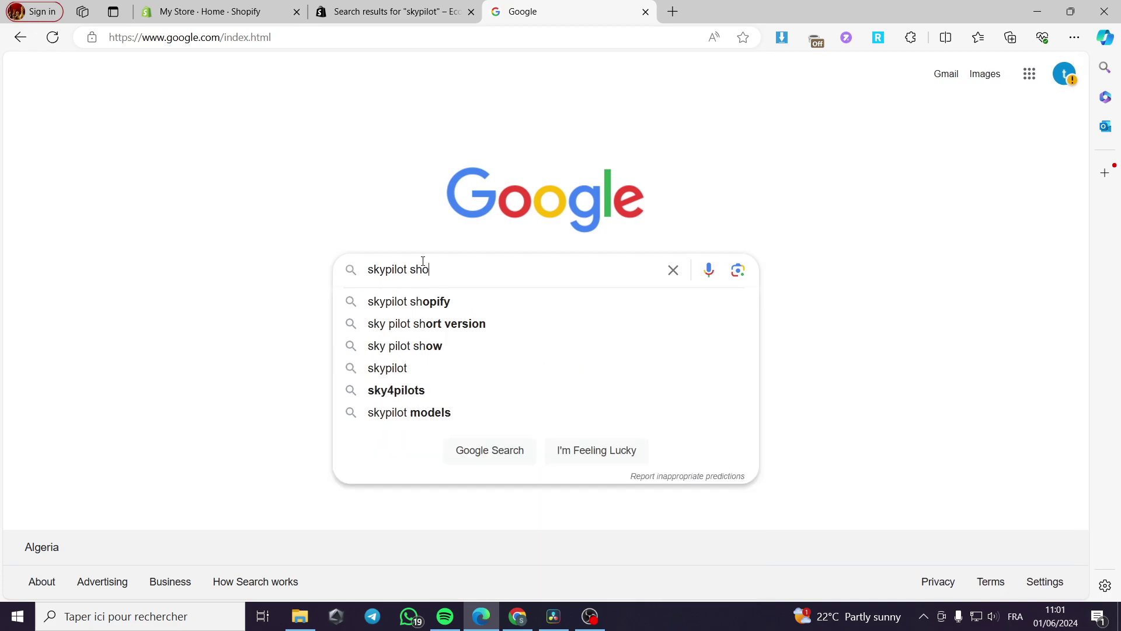
{"action": "type", "text": "pify"}
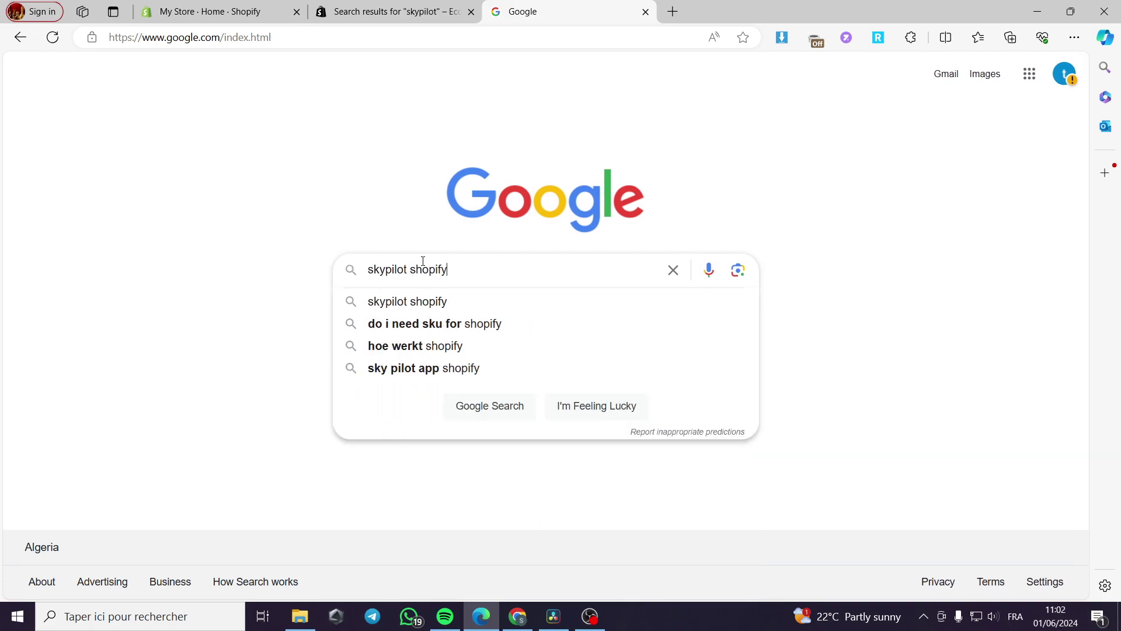
{"action": "key", "text": "Return"}
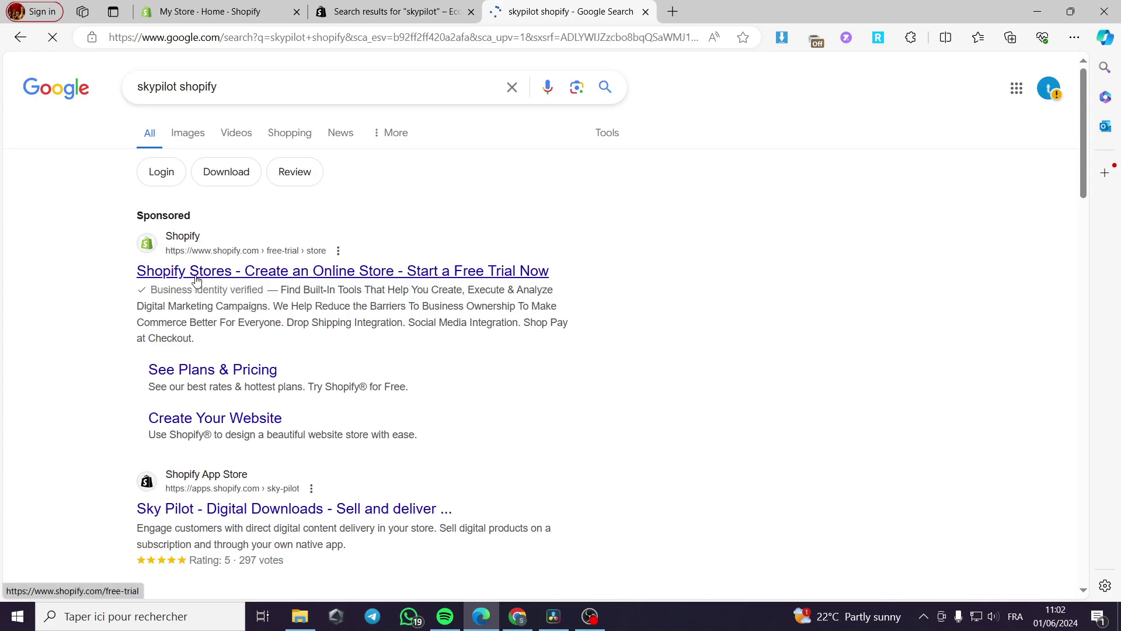
{"action": "scroll", "coordinate": [222, 292], "scroll_direction": "down", "scroll_amount": 3}
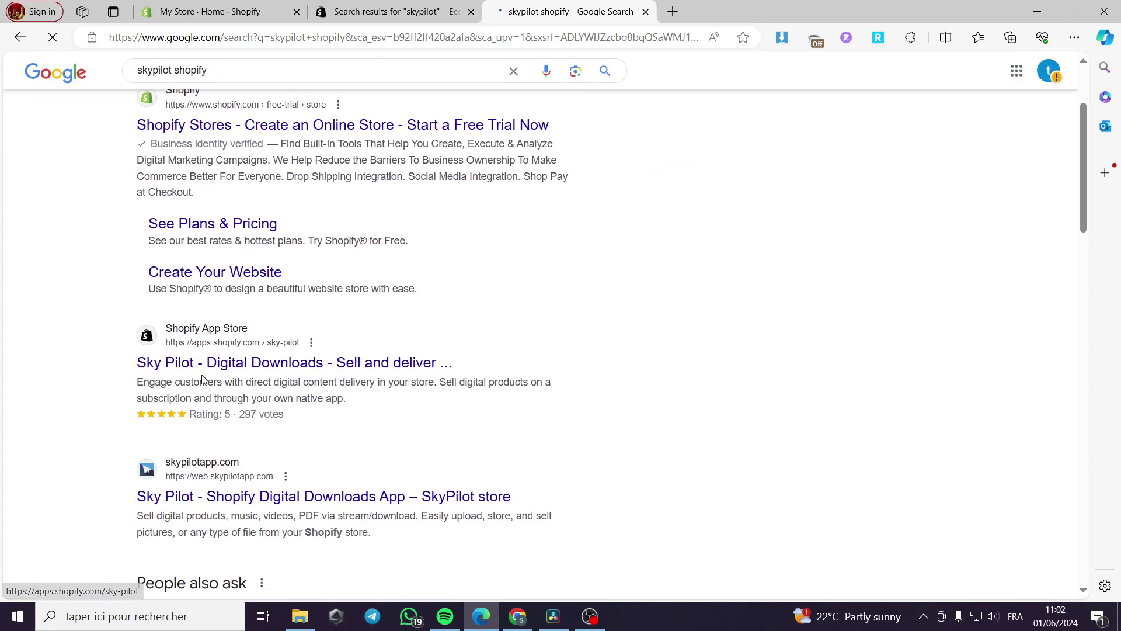
{"action": "left_click", "coordinate": [255, 365]}
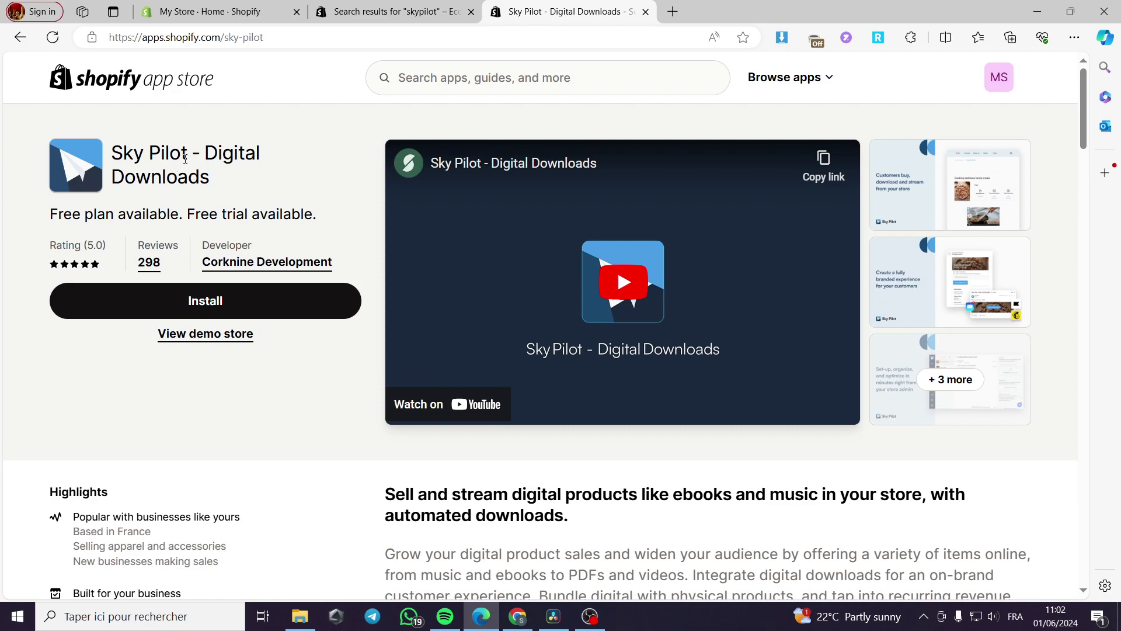
Search the Shopify App Store for "sky pilot", open the Sky Pilot - Digital Downloads listing, and close the duplicate listing tab
{"action": "left_click", "coordinate": [399, 14]}
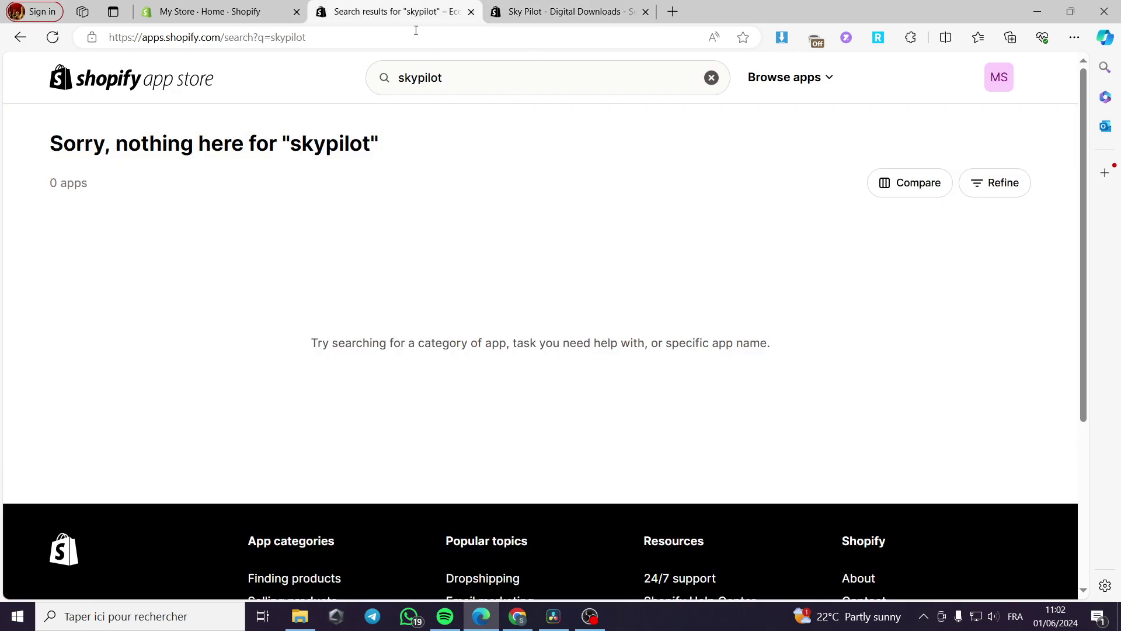
{"action": "left_click", "coordinate": [421, 81]}
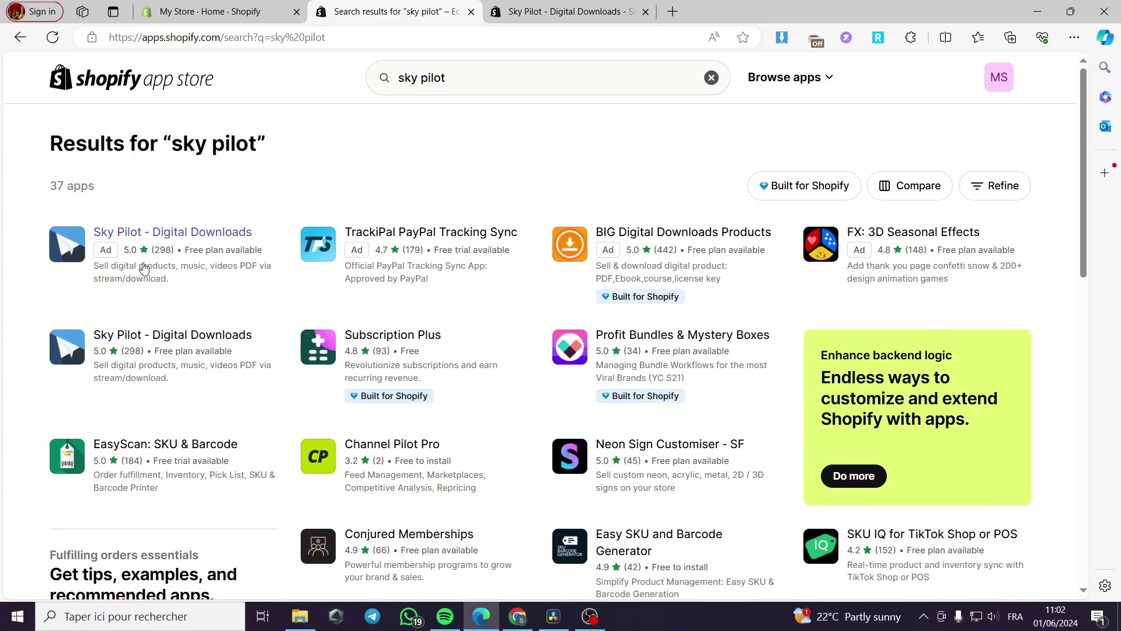
{"action": "left_click", "coordinate": [136, 340]}
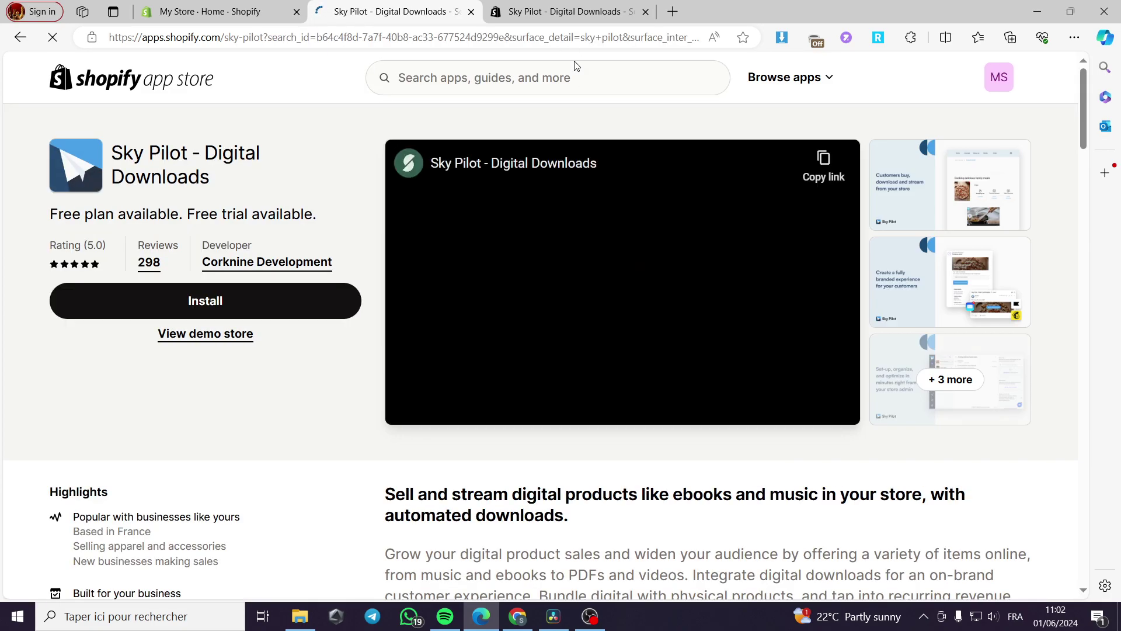
{"action": "left_click", "coordinate": [644, 11]}
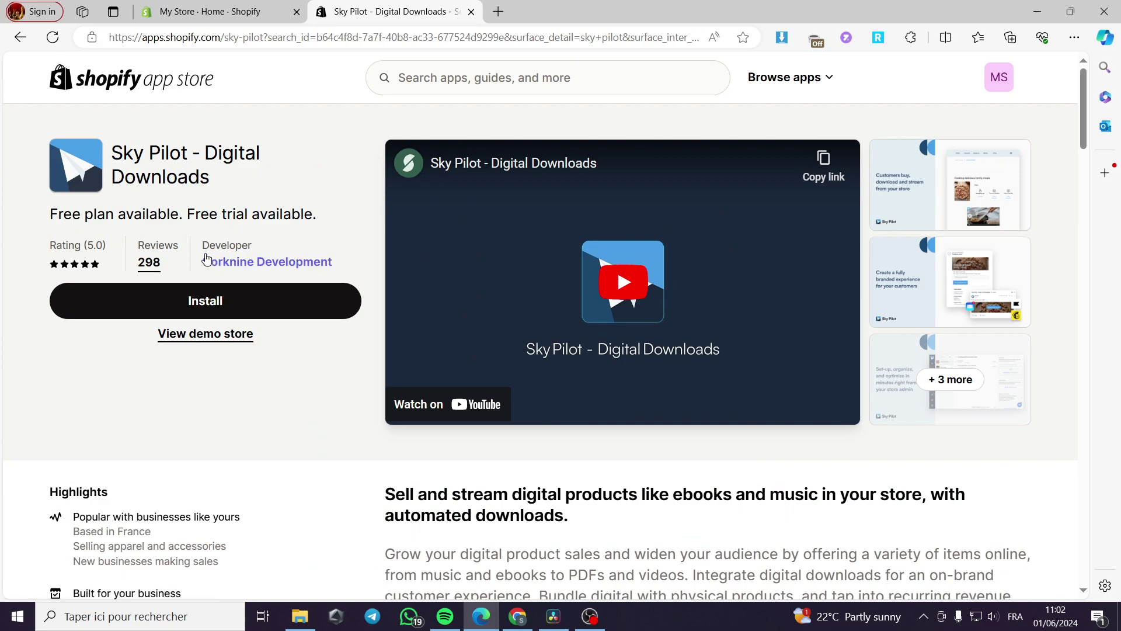
Install the Sky Pilot - Digital Downloads app on the store and open its product list
{"action": "left_click", "coordinate": [218, 313]}
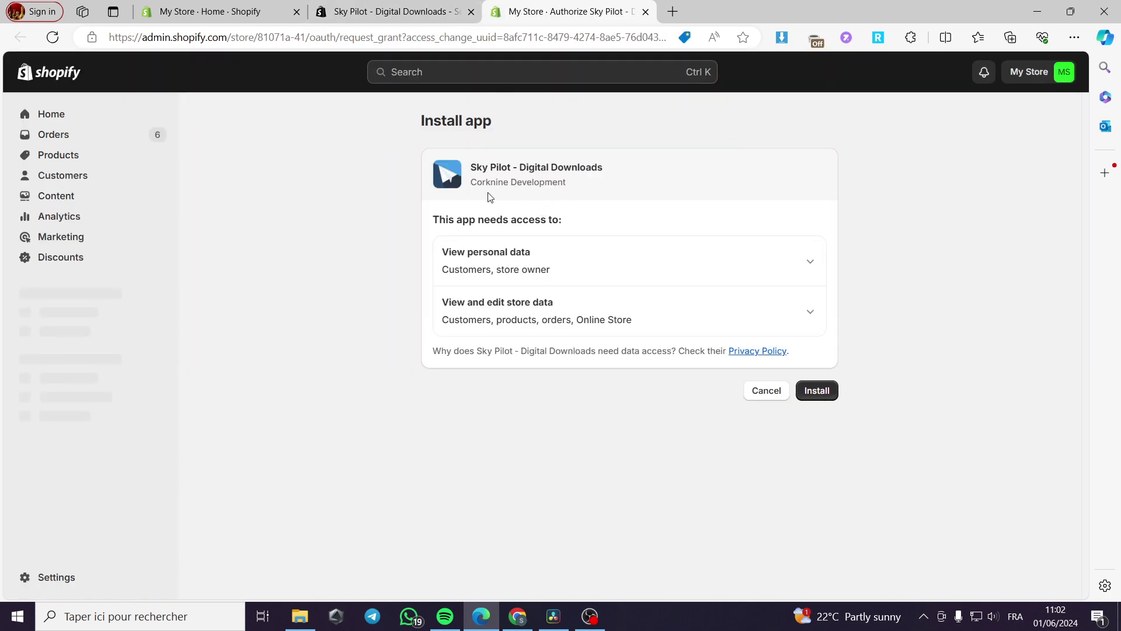
{"action": "left_click", "coordinate": [829, 397]}
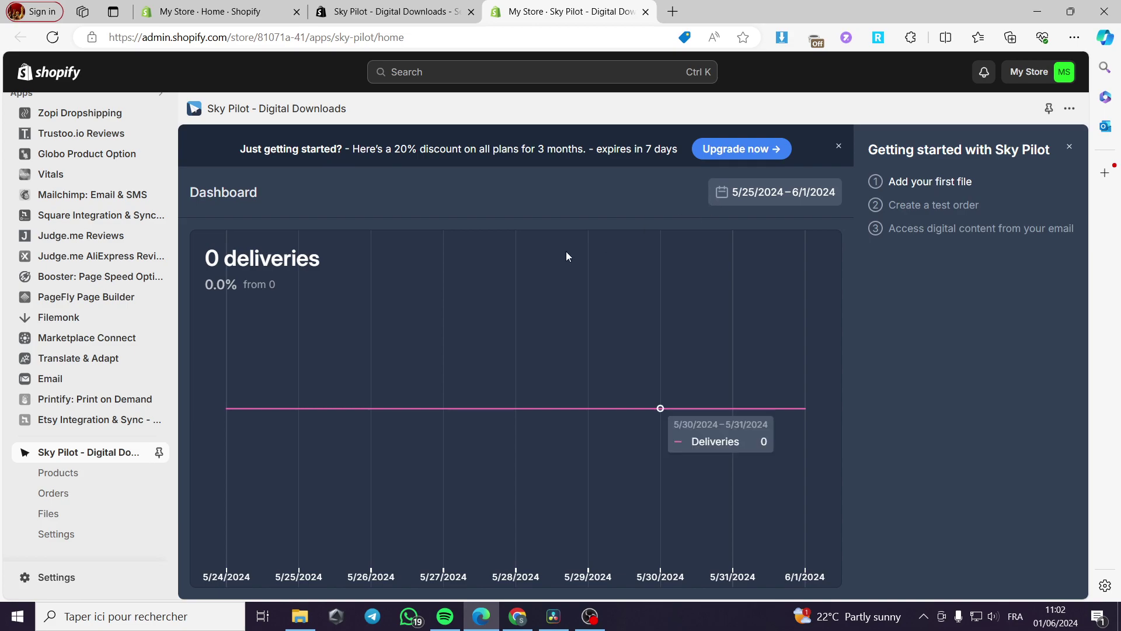
{"action": "left_click", "coordinate": [58, 475]}
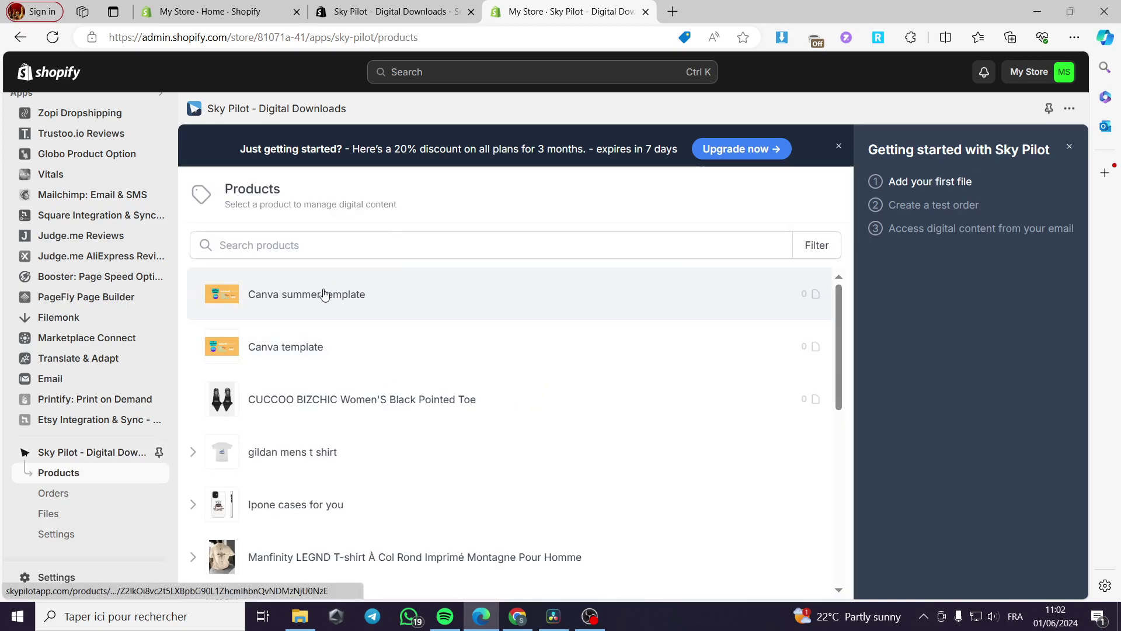
{"action": "scroll", "coordinate": [292, 327], "scroll_direction": "down", "scroll_amount": 6}
{"action": "scroll", "coordinate": [327, 356], "scroll_direction": "up", "scroll_amount": 6}
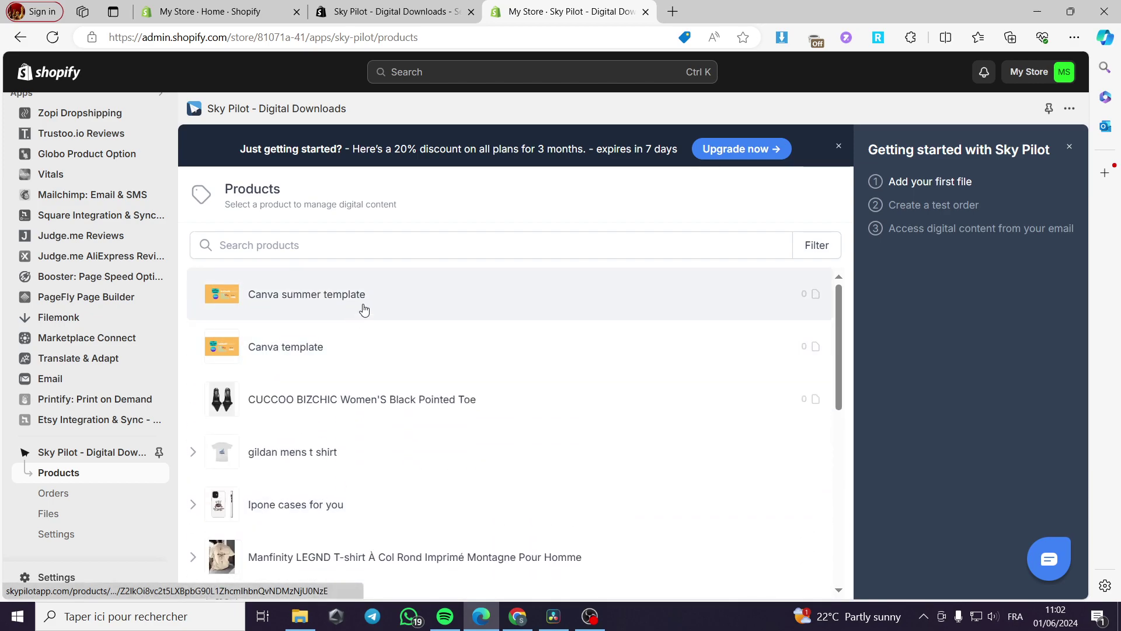
{"action": "scroll", "coordinate": [105, 245], "scroll_direction": "up", "scroll_amount": 6}
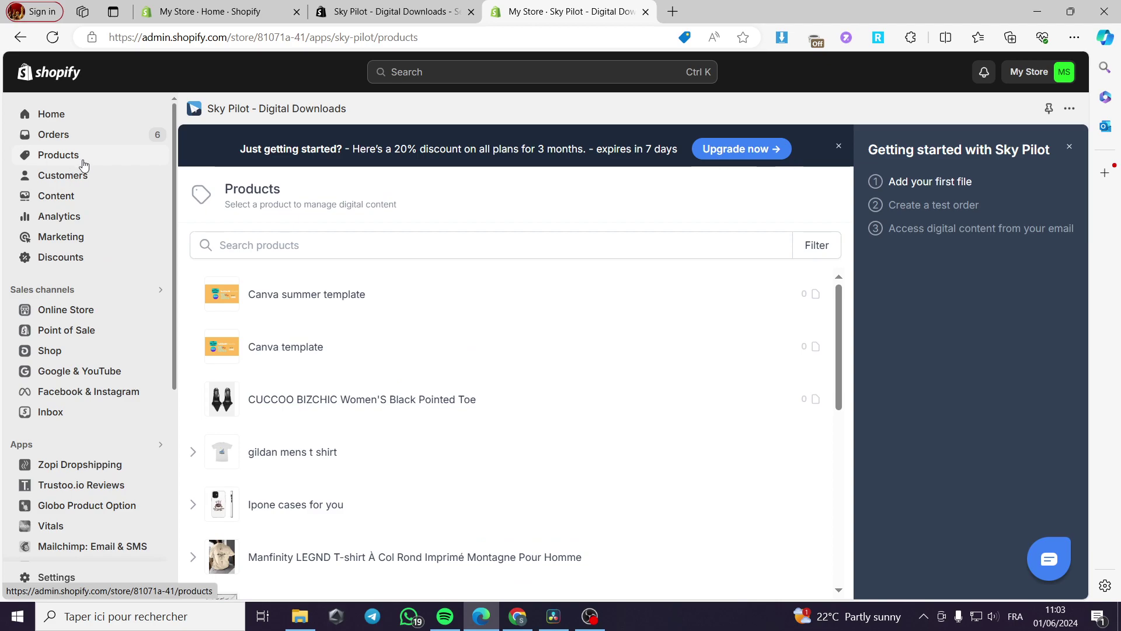
Attach the PDF file "Video Editor's Test V2 (6) (1)" to the Canva template product in Sky Pilot
{"action": "left_click", "coordinate": [358, 348]}
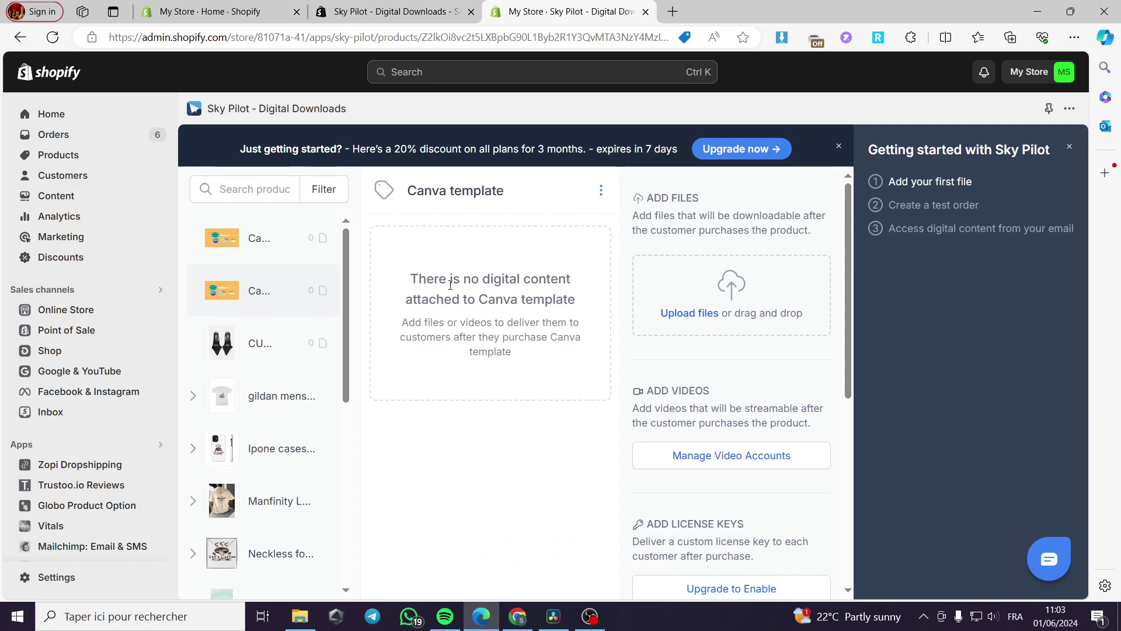
{"action": "left_click", "coordinate": [287, 244]}
{"action": "left_click", "coordinate": [292, 310]}
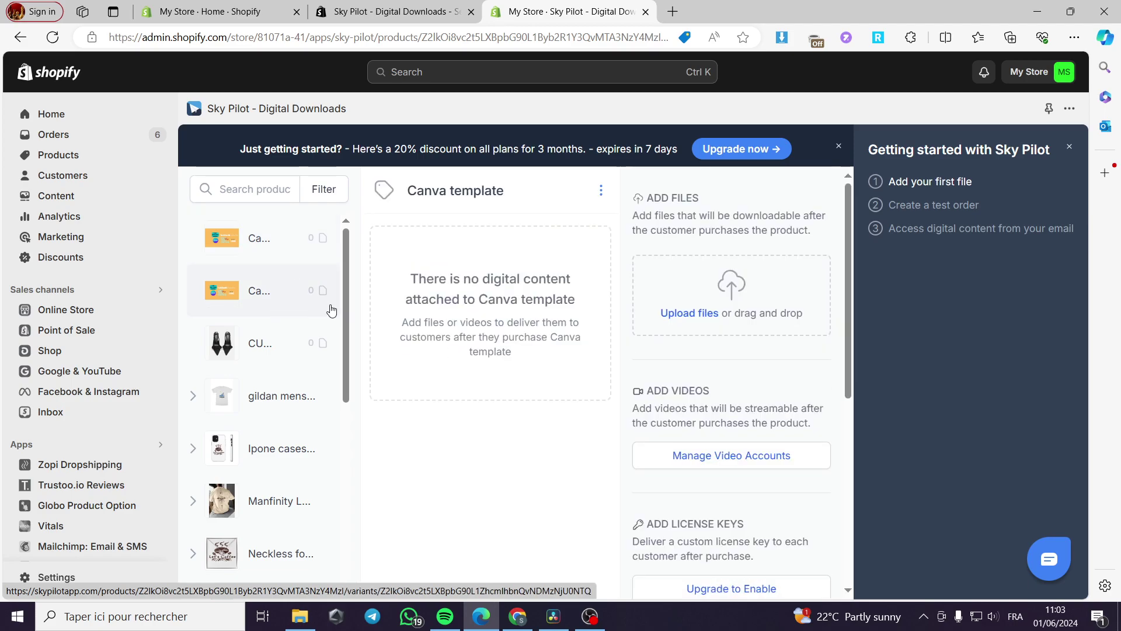
{"action": "left_click", "coordinate": [701, 321]}
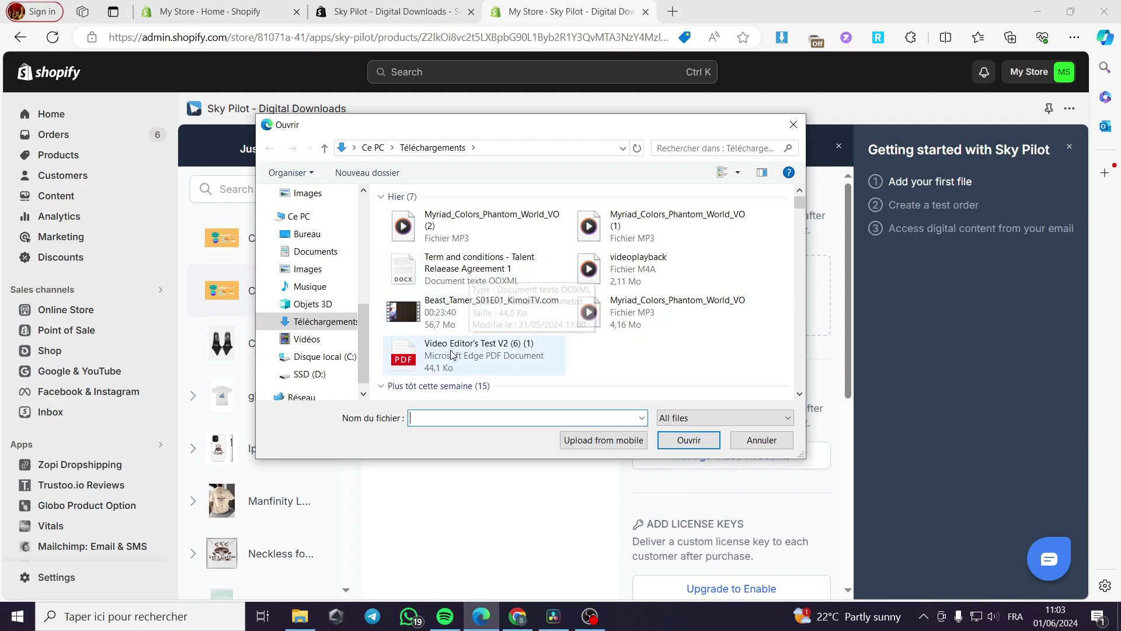
{"action": "scroll", "coordinate": [459, 349], "scroll_direction": "down", "scroll_amount": 5}
{"action": "scroll", "coordinate": [461, 345], "scroll_direction": "up", "scroll_amount": 2}
{"action": "scroll", "coordinate": [461, 344], "scroll_direction": "up", "scroll_amount": 3}
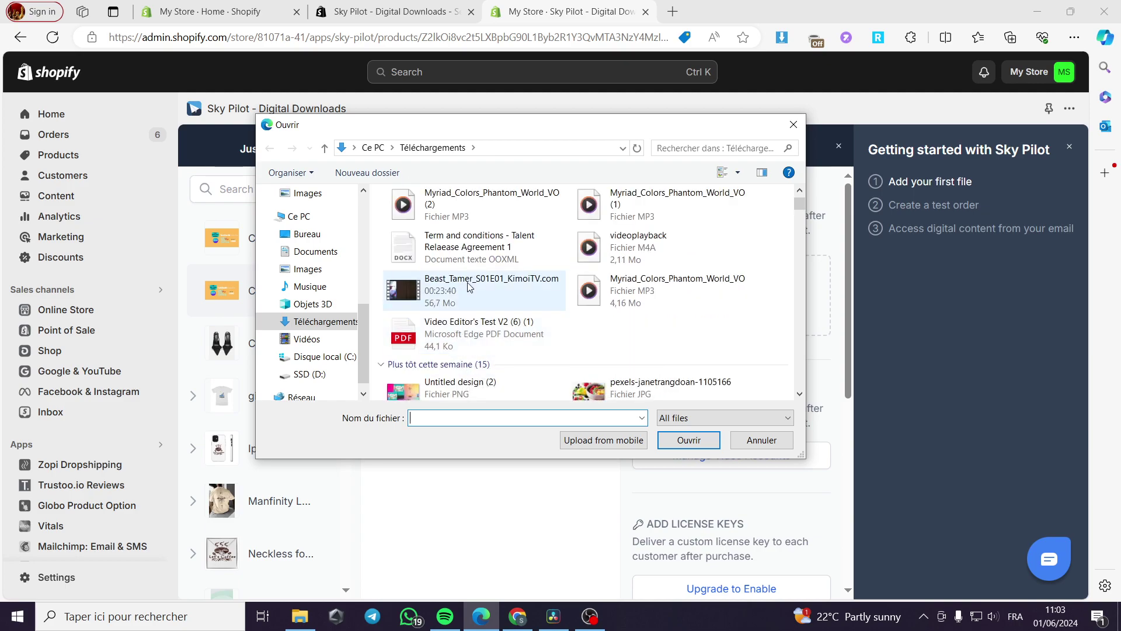
{"action": "double_click", "coordinate": [461, 332]}
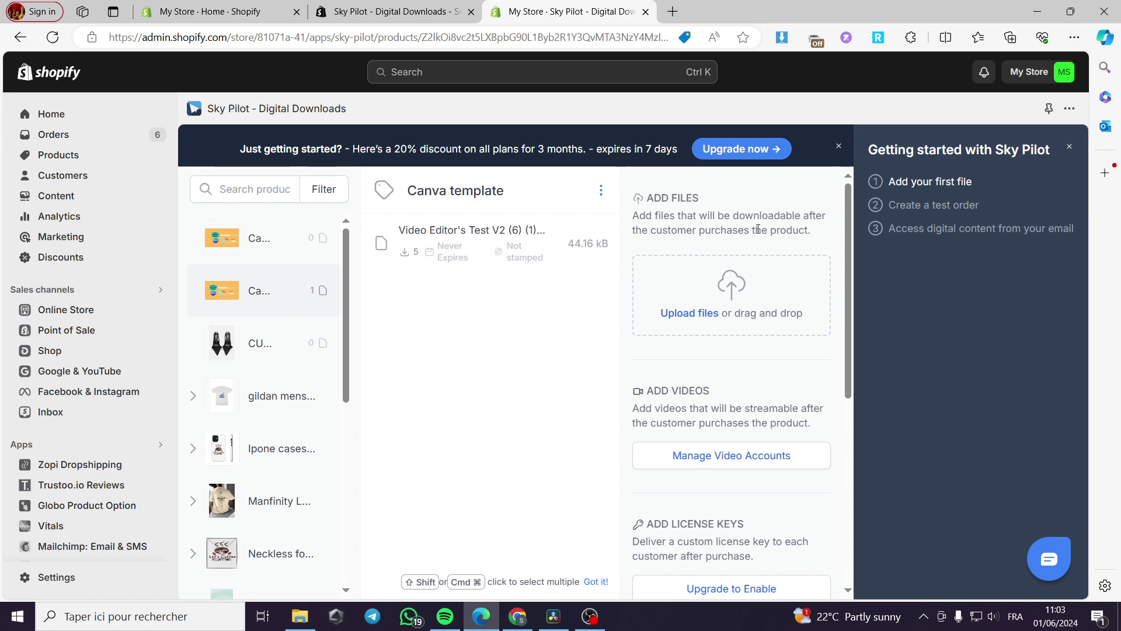
Review the Canva template's video, license key and fulfilment options, and look at Sky Pilot's orders, files and delivery settings
{"action": "scroll", "coordinate": [689, 403], "scroll_direction": "down", "scroll_amount": 4}
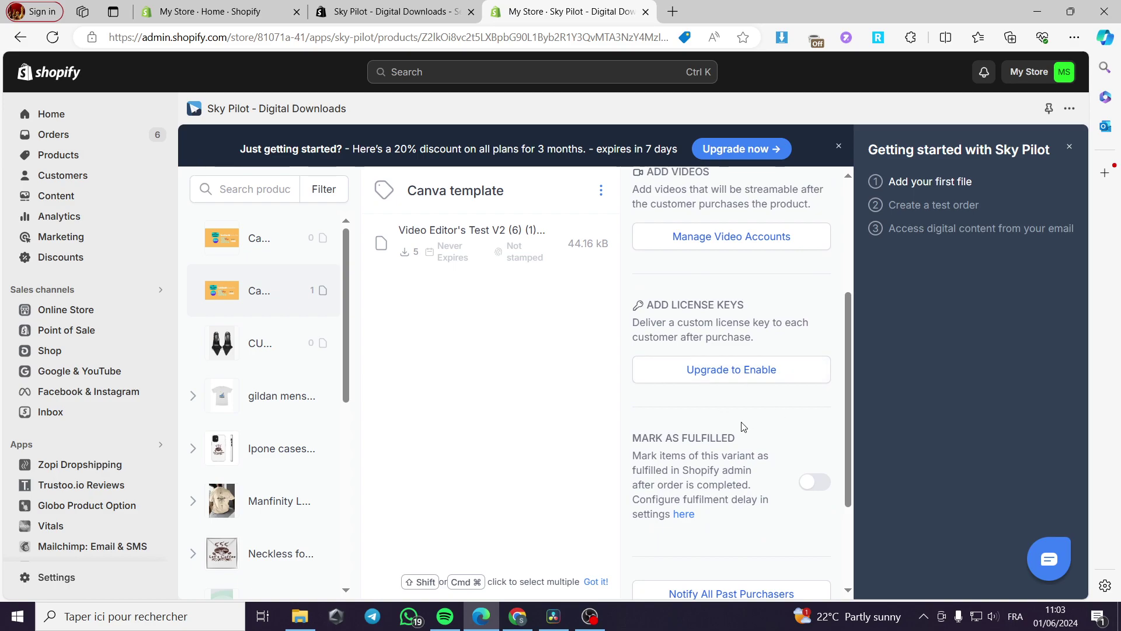
{"action": "scroll", "coordinate": [745, 426], "scroll_direction": "down", "scroll_amount": 3}
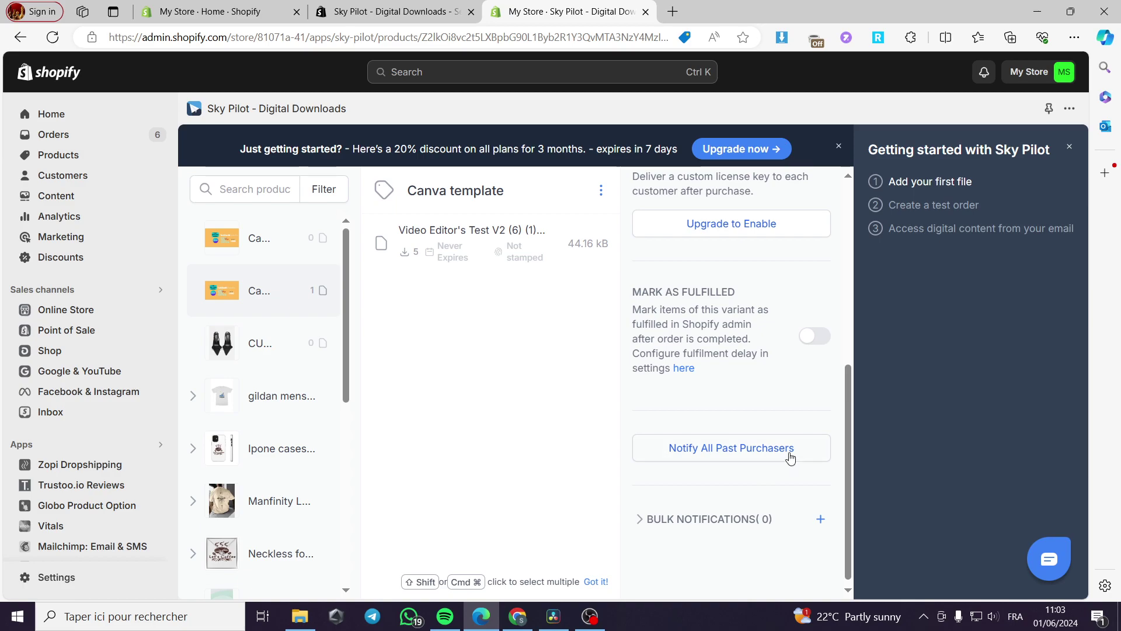
{"action": "scroll", "coordinate": [99, 485], "scroll_direction": "down", "scroll_amount": 5}
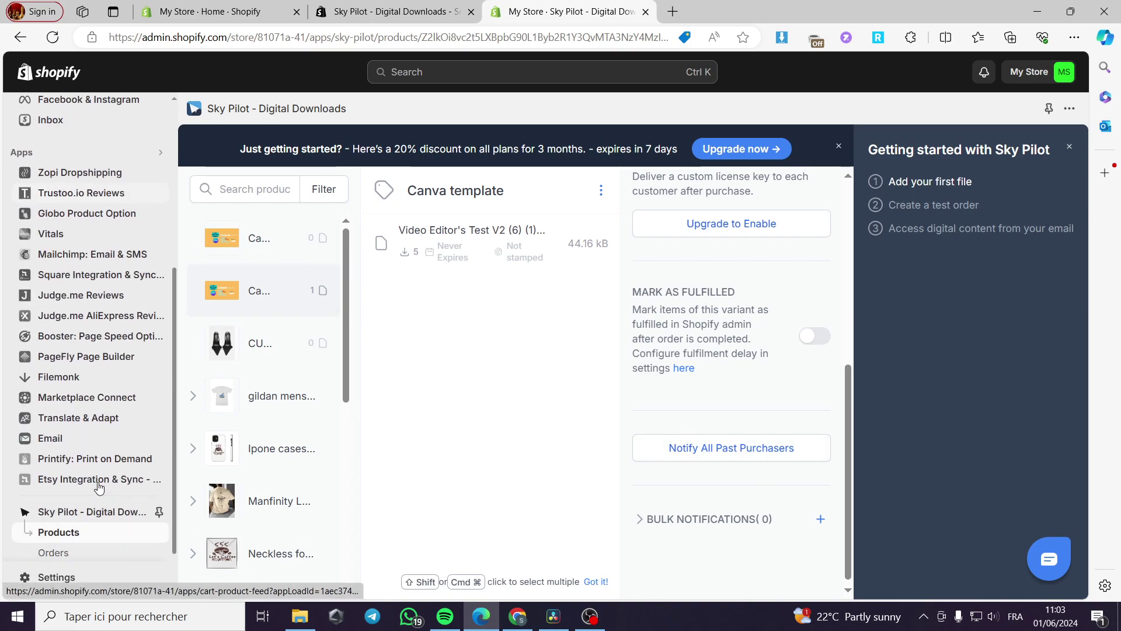
{"action": "scroll", "coordinate": [99, 487], "scroll_direction": "down", "scroll_amount": 1}
{"action": "left_click", "coordinate": [53, 493]}
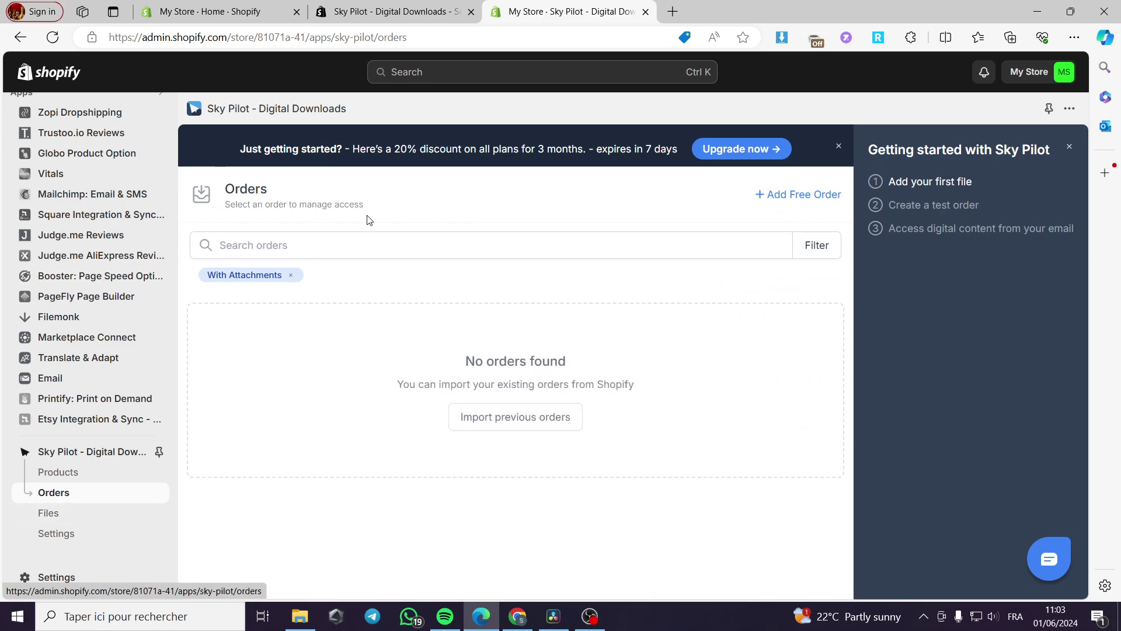
{"action": "left_click", "coordinate": [48, 514]}
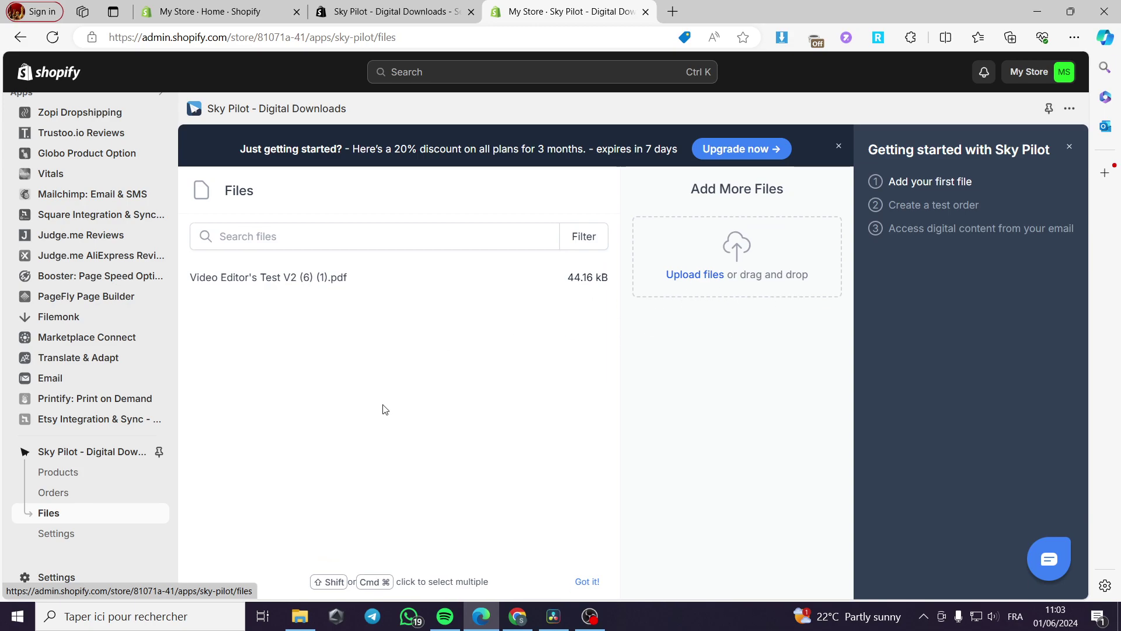
{"action": "left_click", "coordinate": [65, 533]}
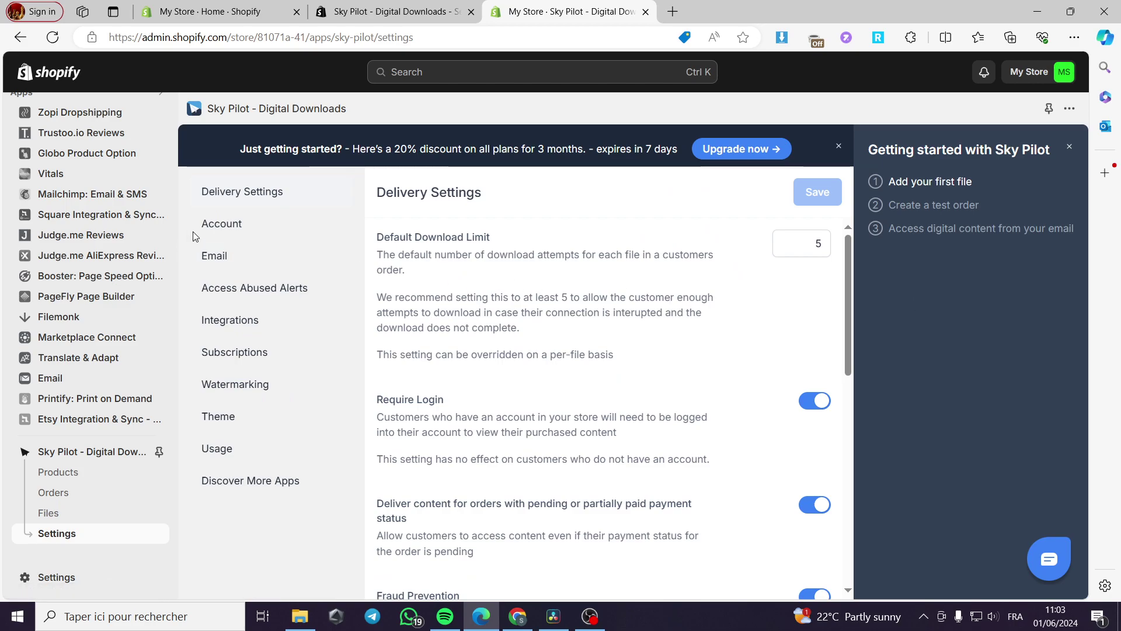
Search the Shopify App Store for "big digital" and open the BIG Digital Downloads Products listing
{"action": "left_click", "coordinate": [426, 75]}
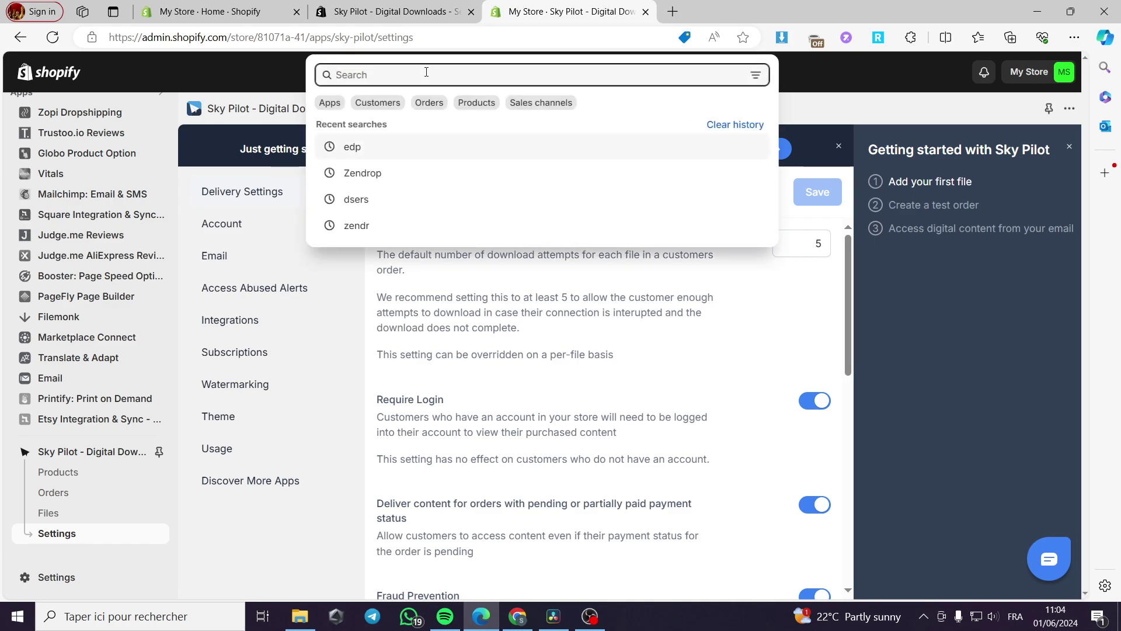
{"action": "type", "text": "big digital"}
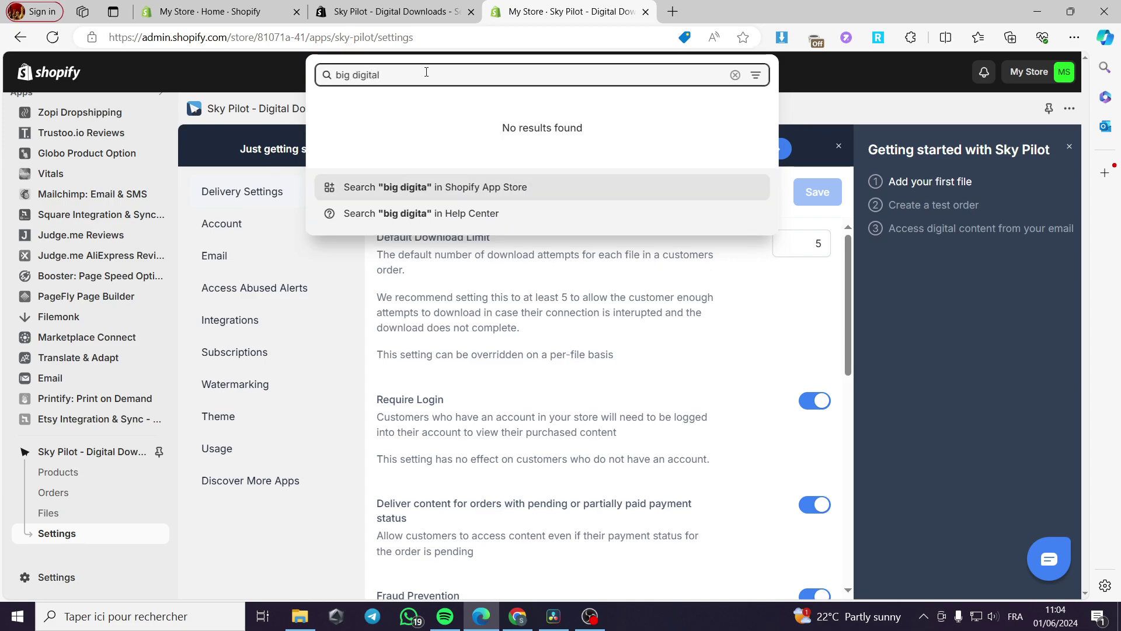
{"action": "left_click", "coordinate": [447, 194]}
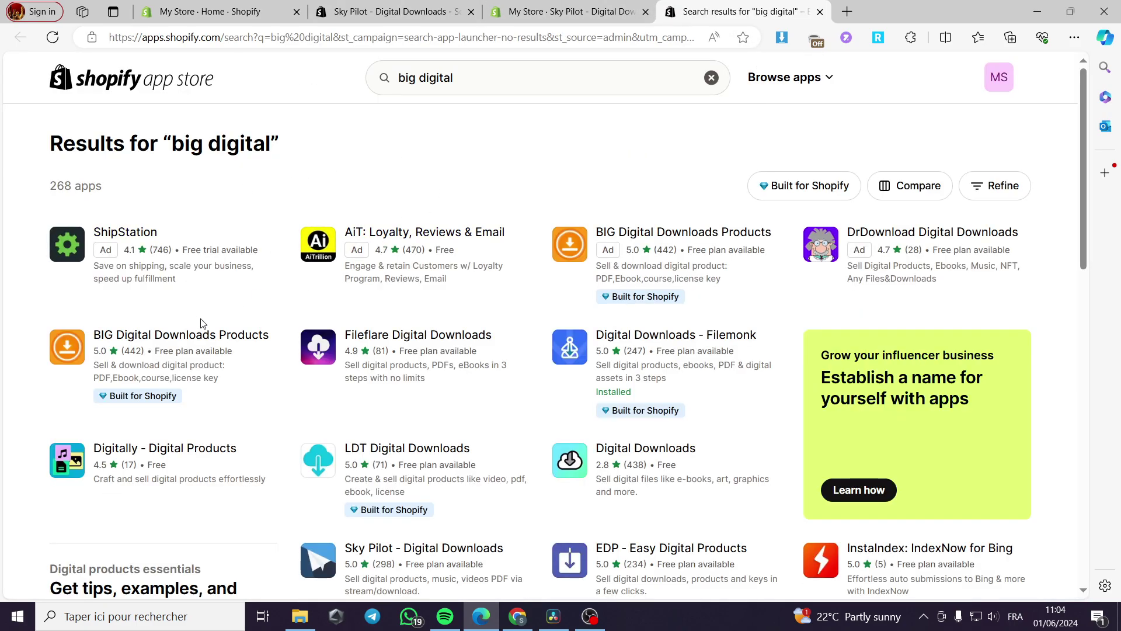
{"action": "left_click", "coordinate": [162, 344]}
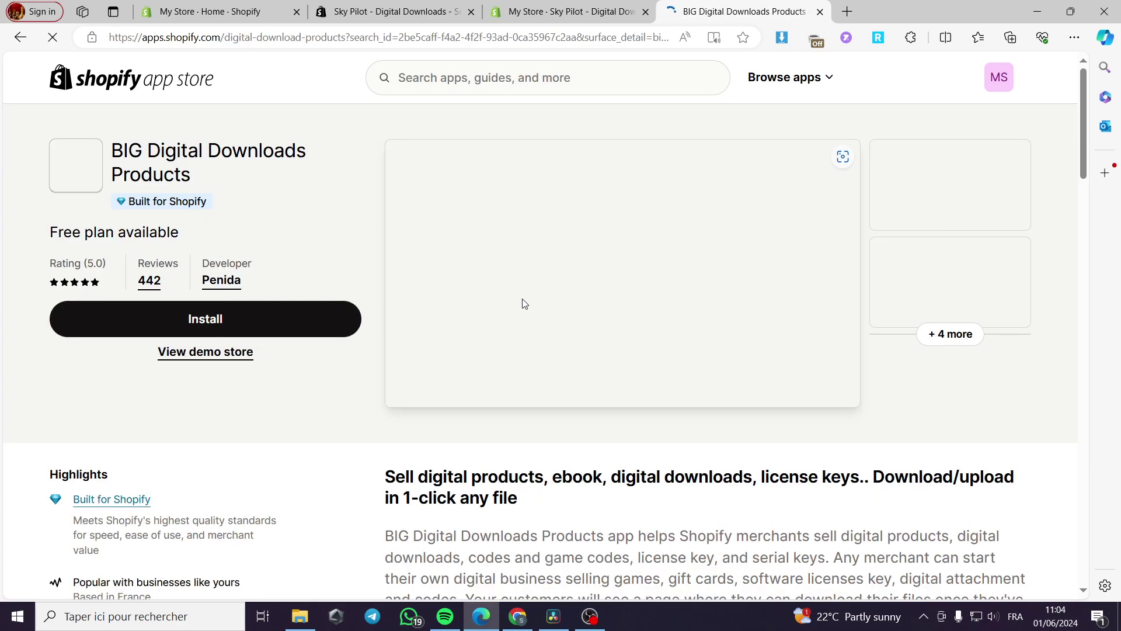
{"action": "left_click_drag", "start_coordinate": [208, 202], "coordinate": [127, 214]}
{"action": "left_click", "coordinate": [284, 232]}
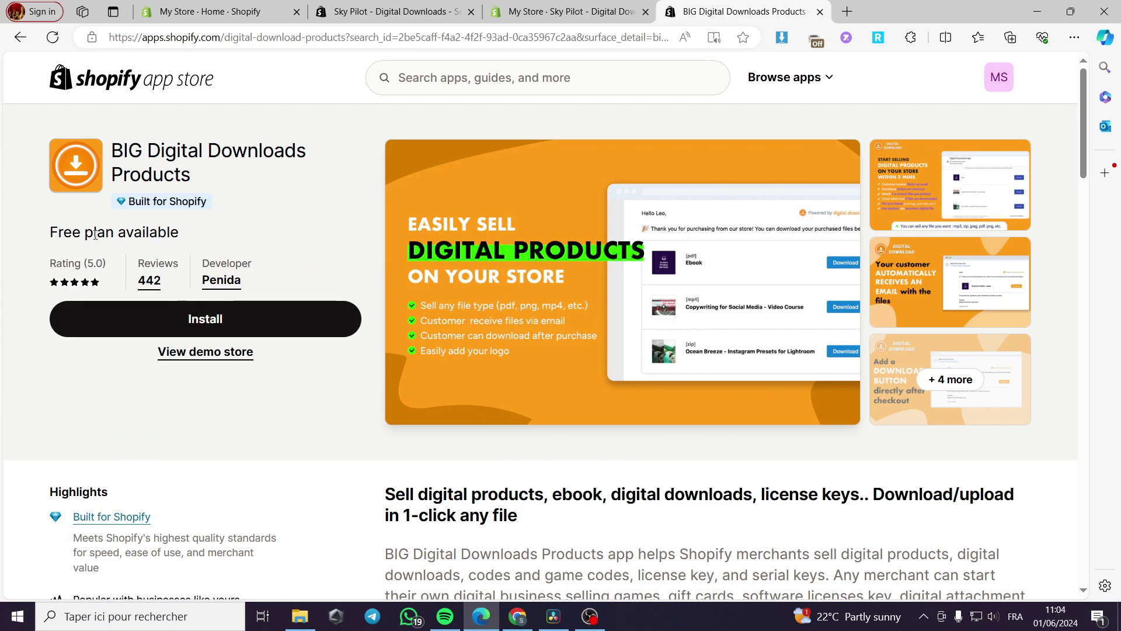
Install the BIG Digital Download app on the store and close its App Store listing and both Sky Pilot pages
{"action": "left_click", "coordinate": [205, 319]}
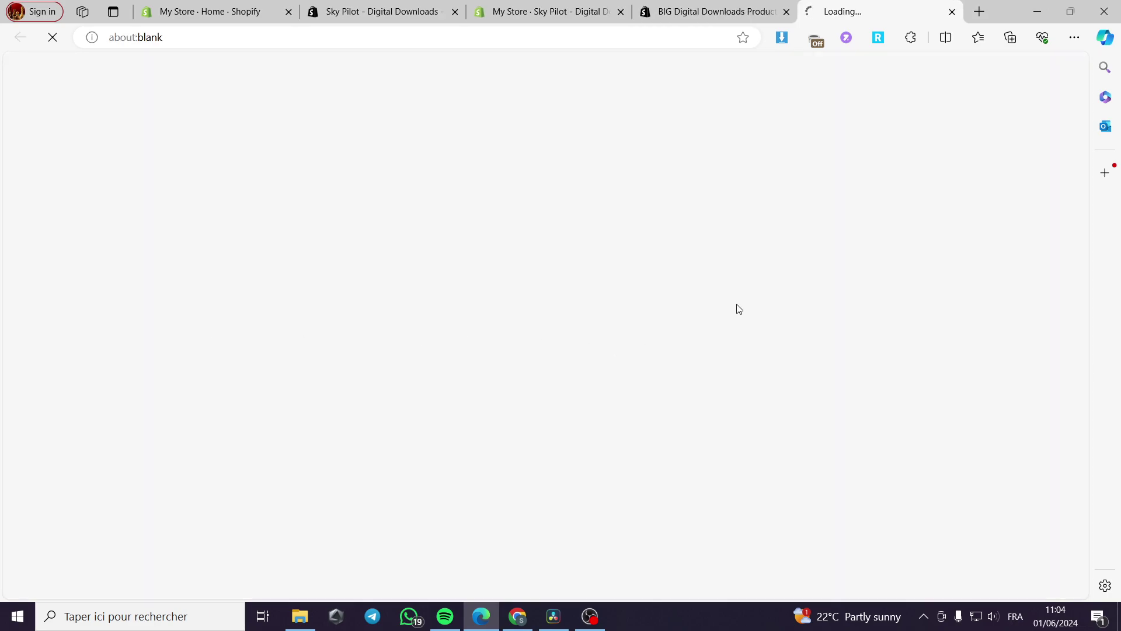
{"action": "left_click", "coordinate": [762, 13]}
{"action": "left_click", "coordinate": [787, 11]}
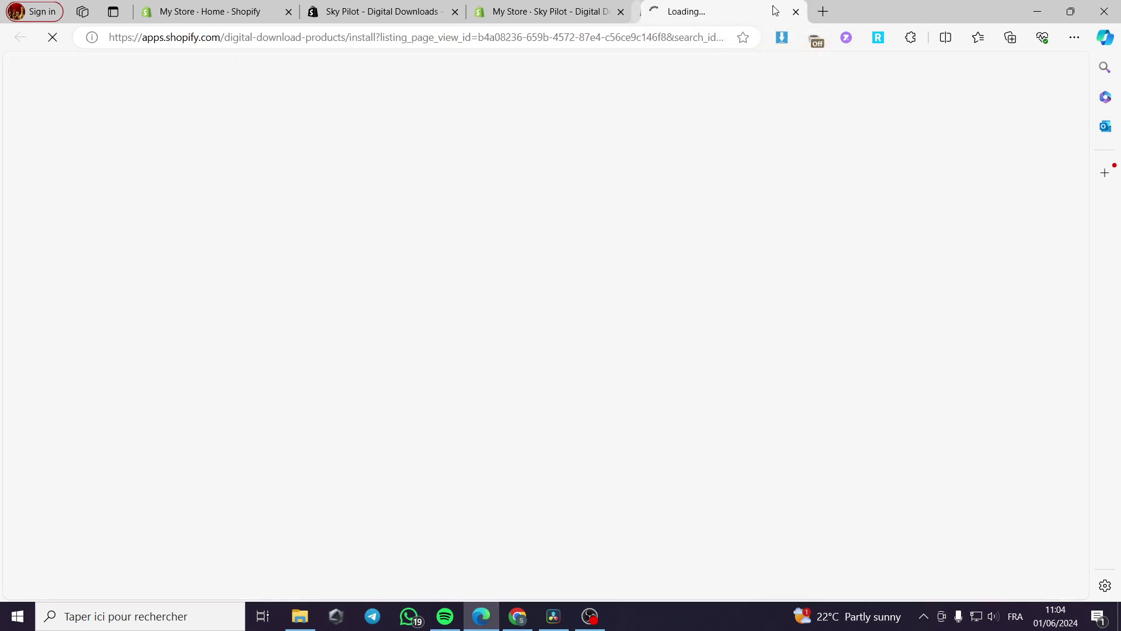
{"action": "left_click", "coordinate": [610, 12]}
{"action": "left_click", "coordinate": [620, 13]}
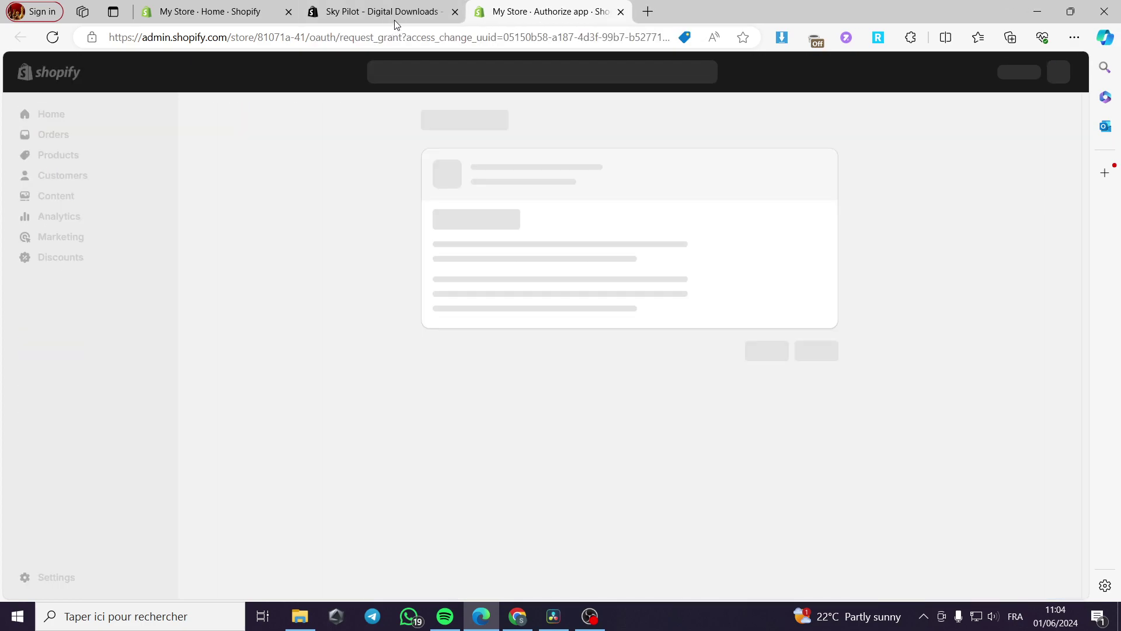
{"action": "left_click", "coordinate": [408, 13]}
{"action": "left_click", "coordinate": [456, 12]}
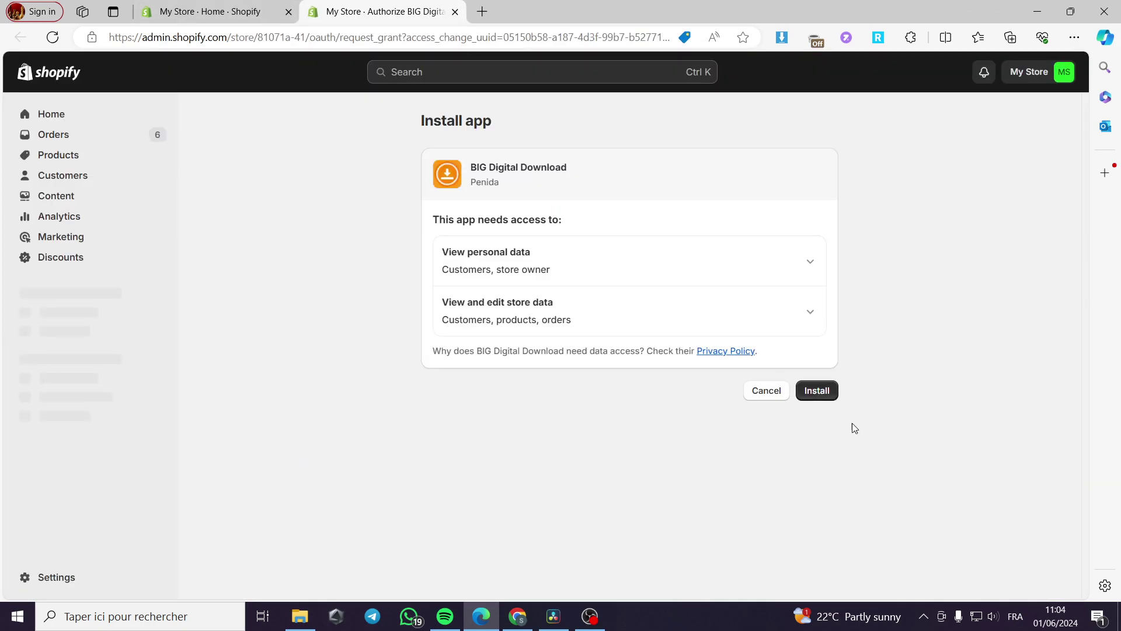
{"action": "left_click", "coordinate": [816, 391]}
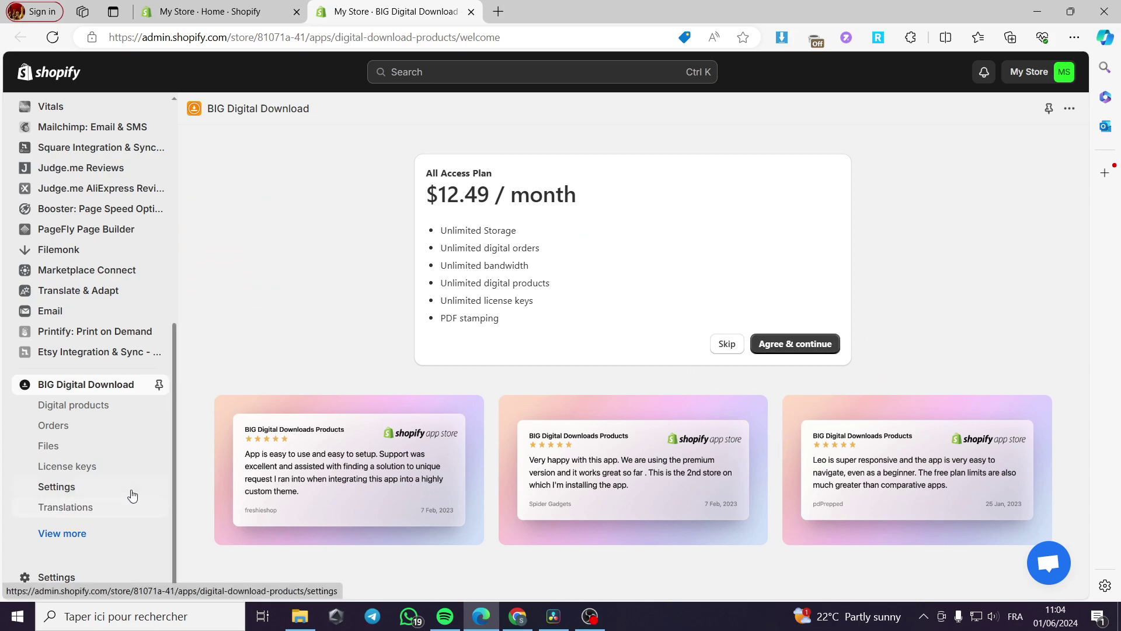
Pin BIG Digital Download to the admin navigation and skip the All Access Plan to view the app's dashboard
{"action": "left_click", "coordinate": [158, 387]}
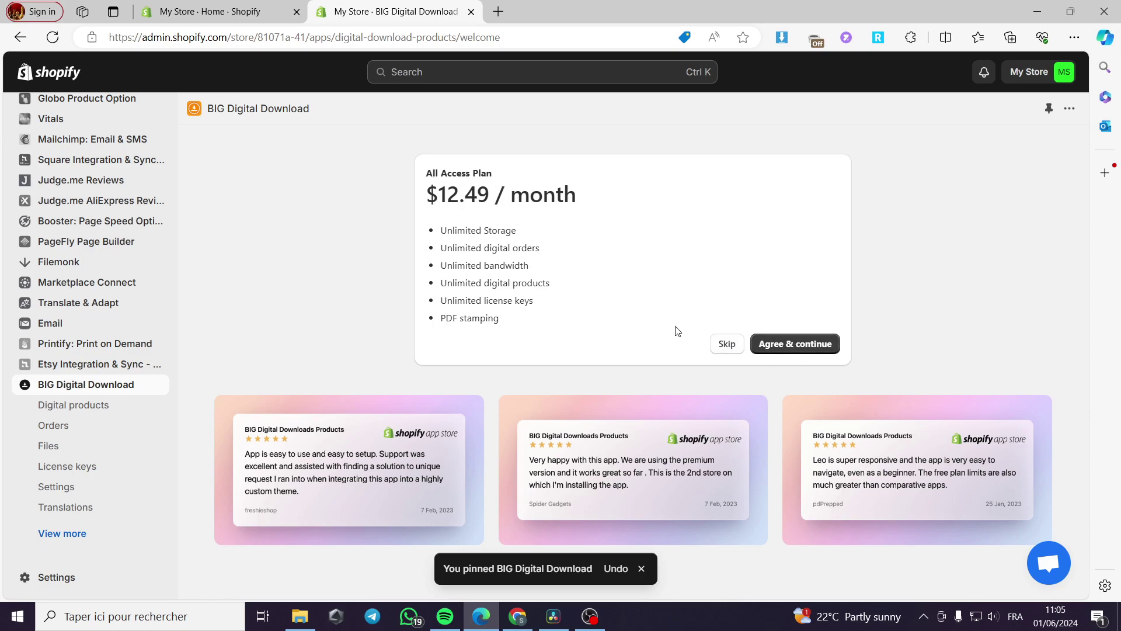
{"action": "left_click", "coordinate": [724, 345]}
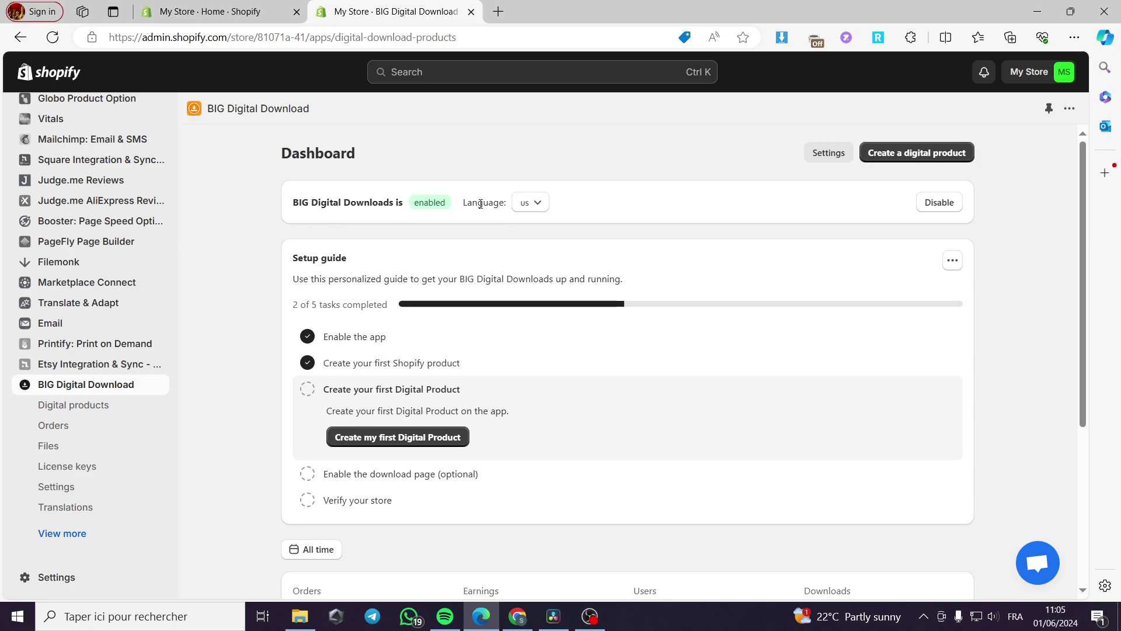
{"action": "left_click", "coordinate": [528, 204]}
{"action": "left_click", "coordinate": [529, 204]}
{"action": "scroll", "coordinate": [303, 292], "scroll_direction": "down", "scroll_amount": 1}
{"action": "scroll", "coordinate": [311, 275], "scroll_direction": "down", "scroll_amount": 1}
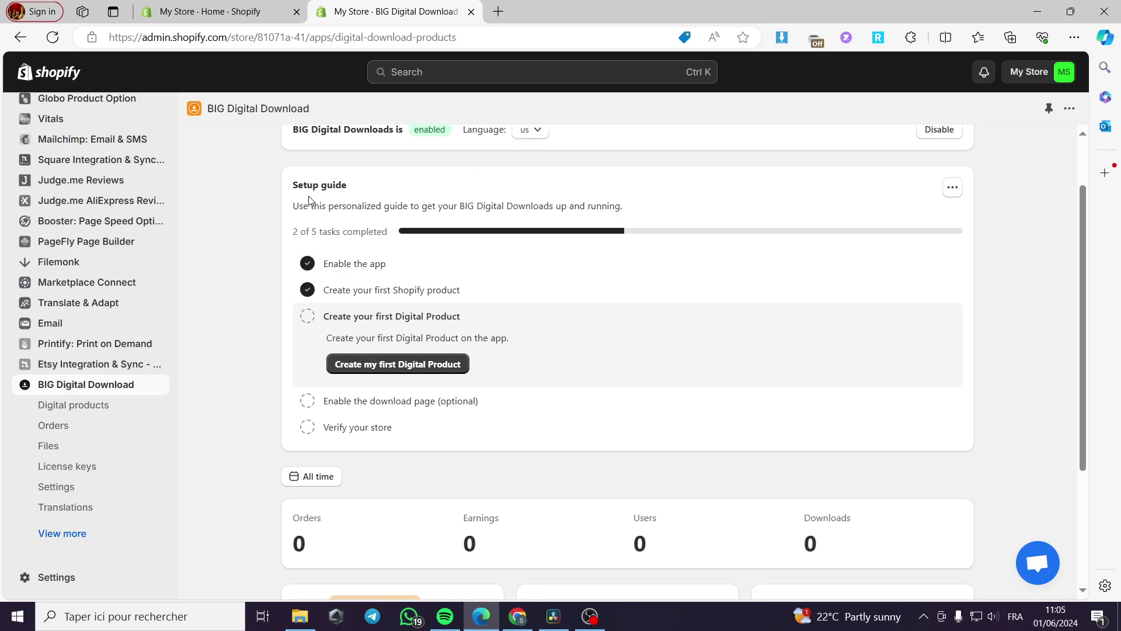
Open a new digital product form from the setup guide and look through its customer access, product content, download limit and file options
{"action": "left_click", "coordinate": [402, 365]}
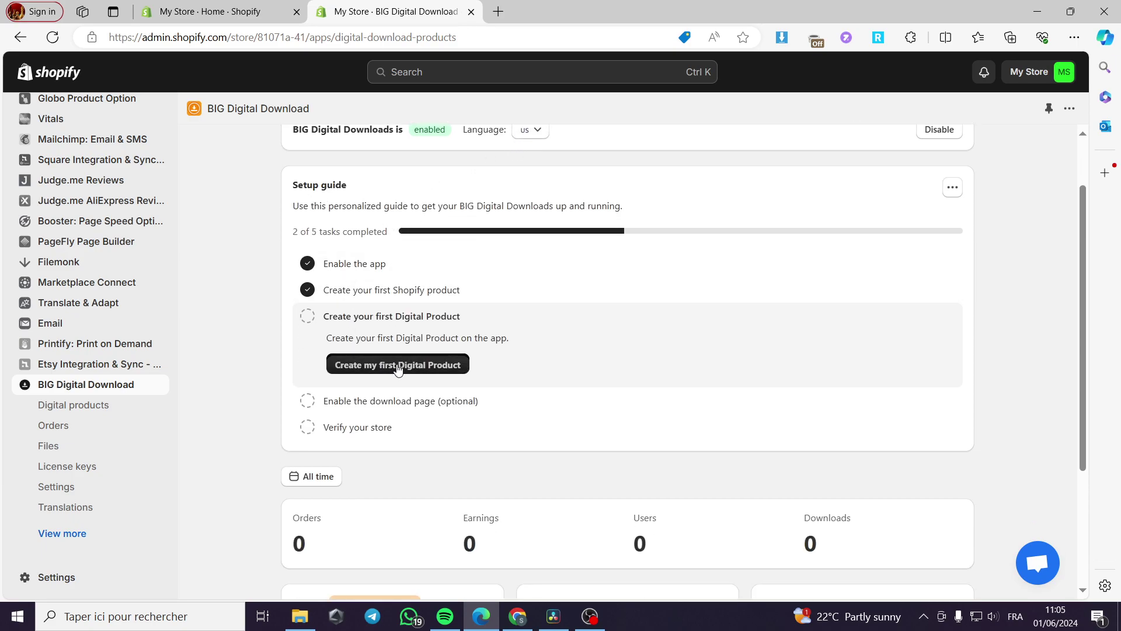
{"action": "left_click", "coordinate": [385, 333]}
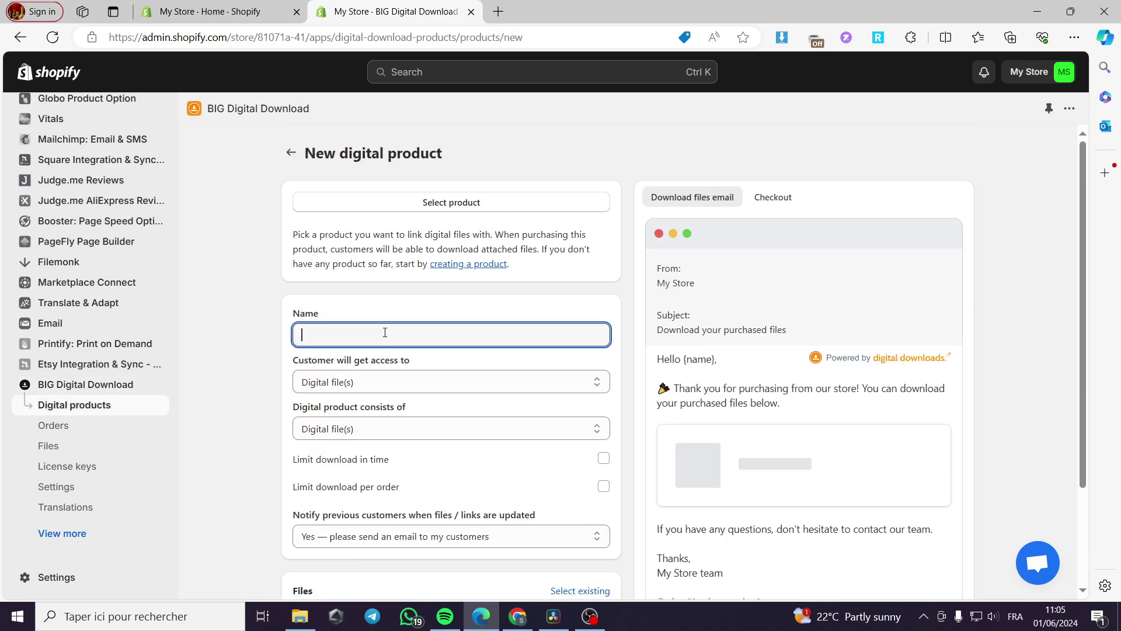
{"action": "left_click", "coordinate": [406, 388]}
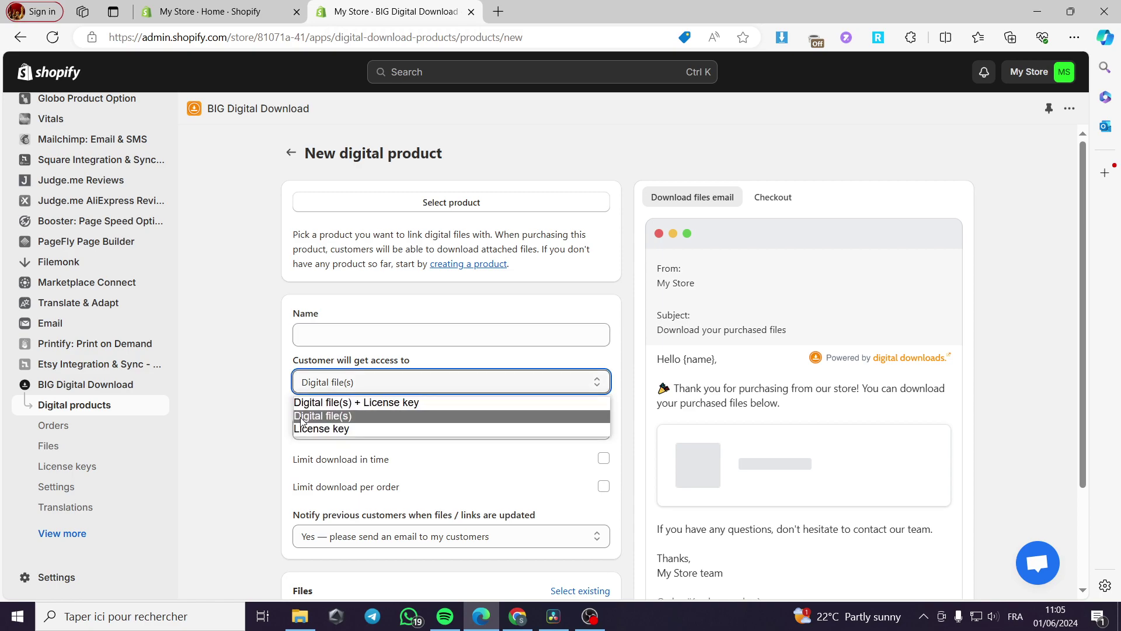
{"action": "left_click", "coordinate": [222, 387]}
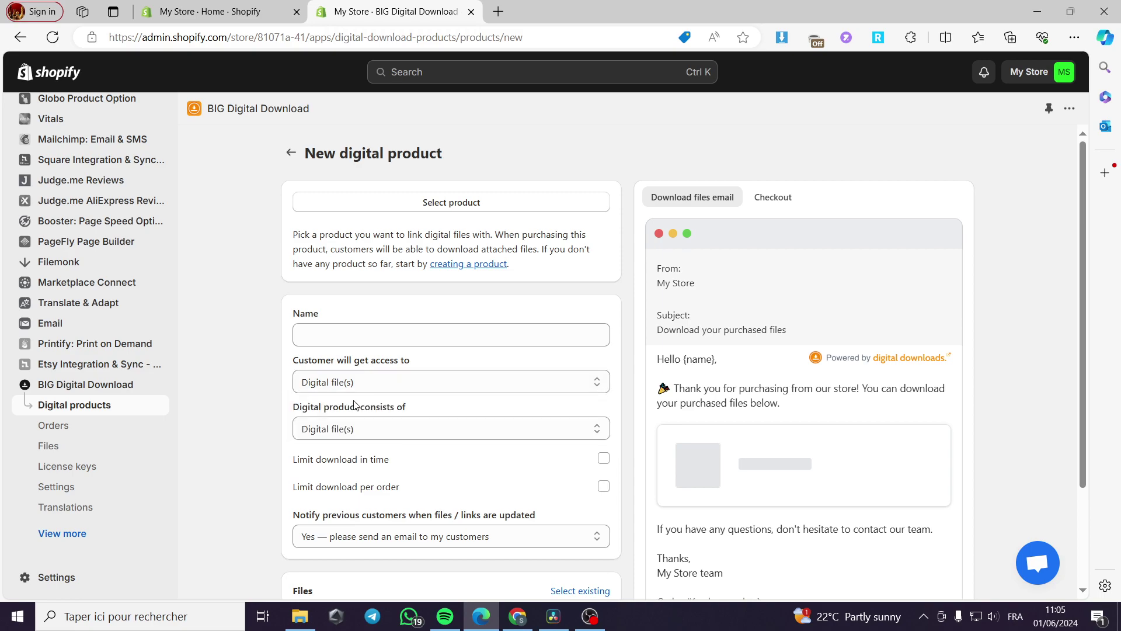
{"action": "left_click", "coordinate": [413, 431]}
{"action": "left_click", "coordinate": [413, 431]}
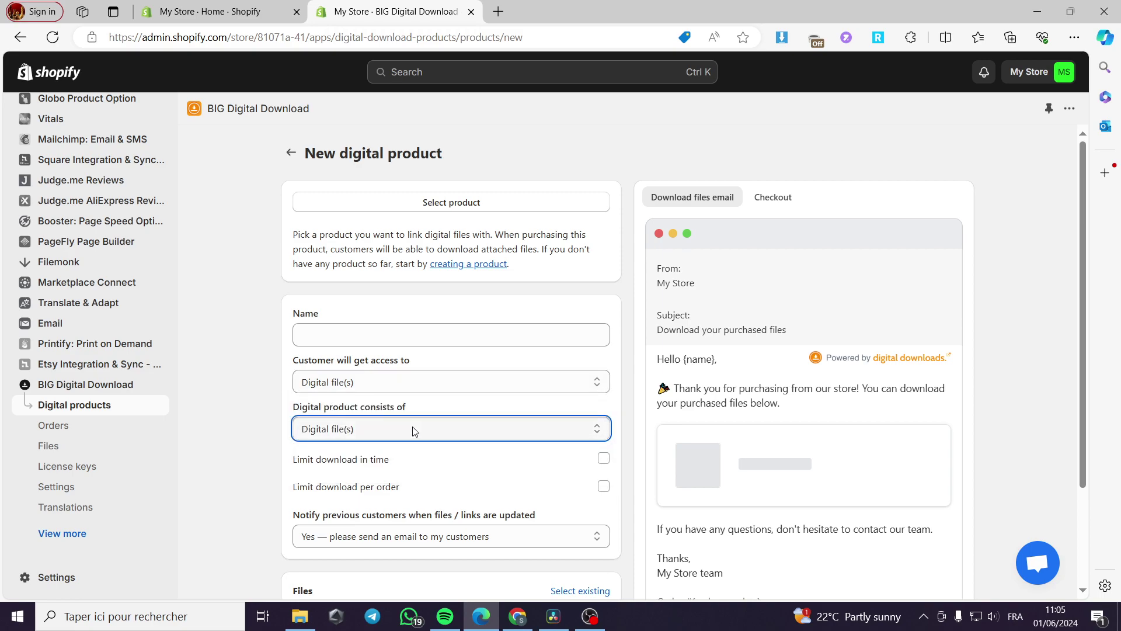
{"action": "scroll", "coordinate": [395, 464], "scroll_direction": "down", "scroll_amount": 2}
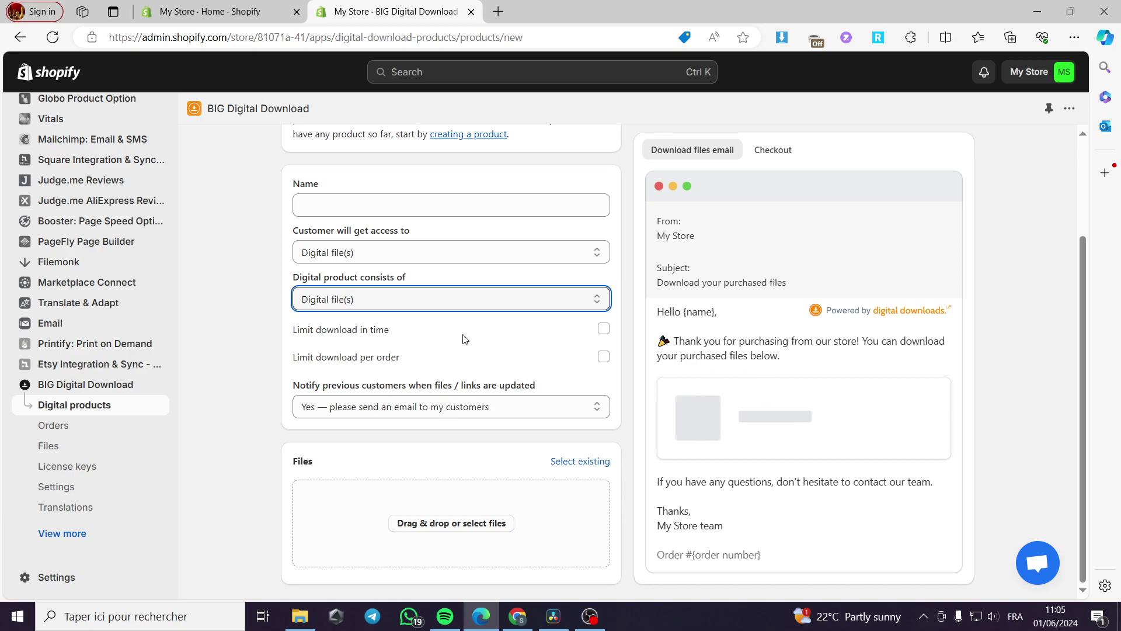
Upload the image Untitled design (2).png from the downloads folder as the new digital product's file
{"action": "left_click", "coordinate": [453, 524]}
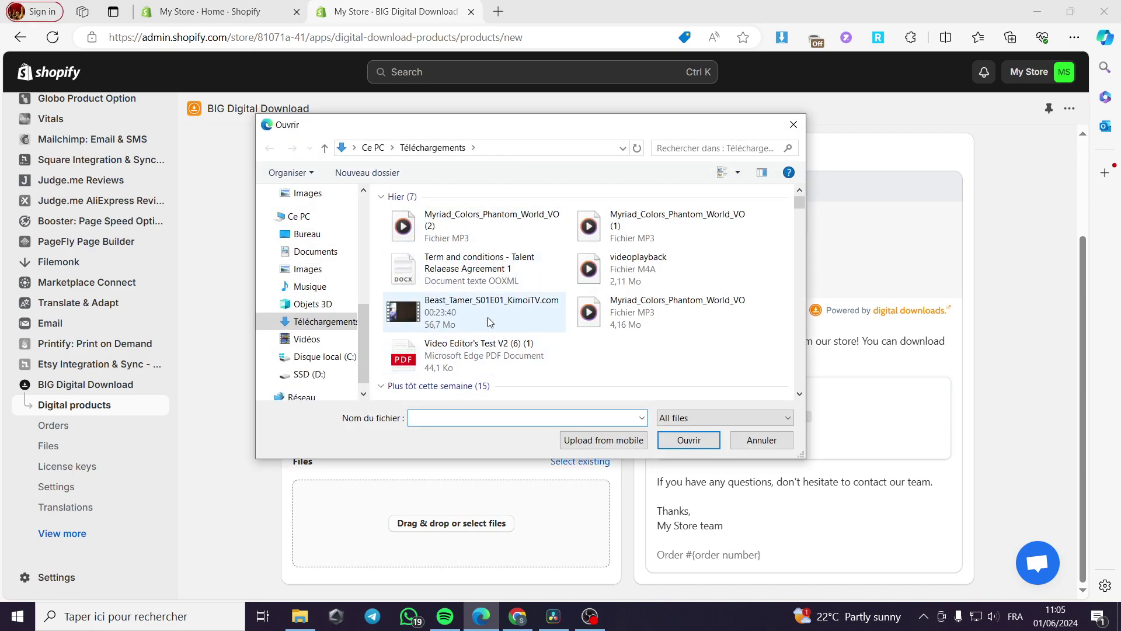
{"action": "scroll", "coordinate": [500, 327], "scroll_direction": "down", "scroll_amount": 3}
{"action": "double_click", "coordinate": [496, 289]}
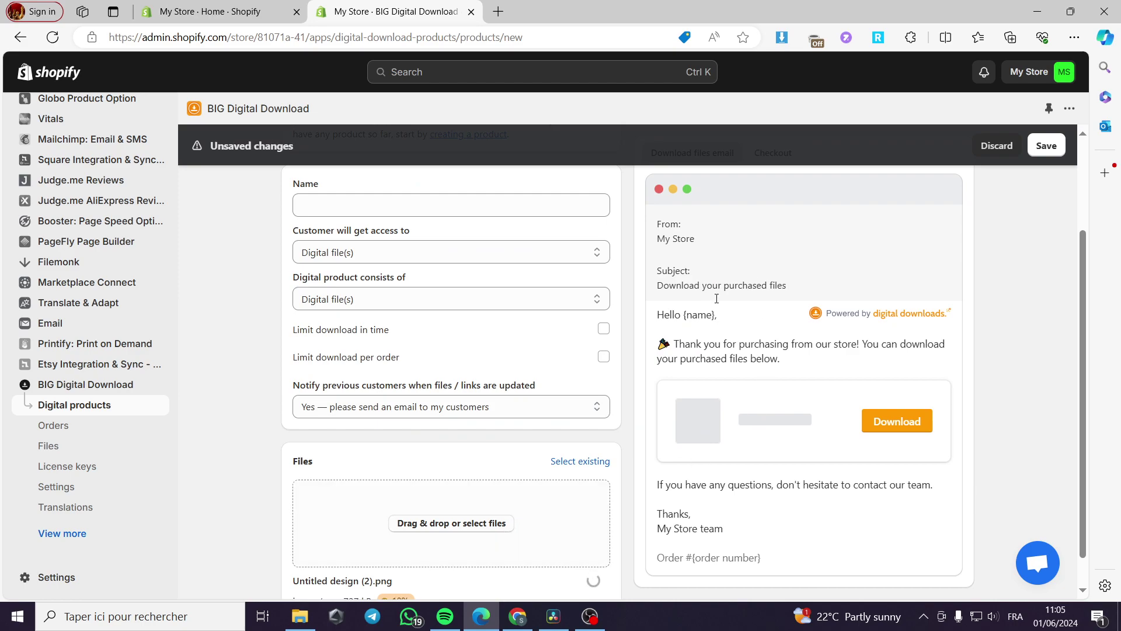
{"action": "scroll", "coordinate": [473, 566], "scroll_direction": "down", "scroll_amount": 1}
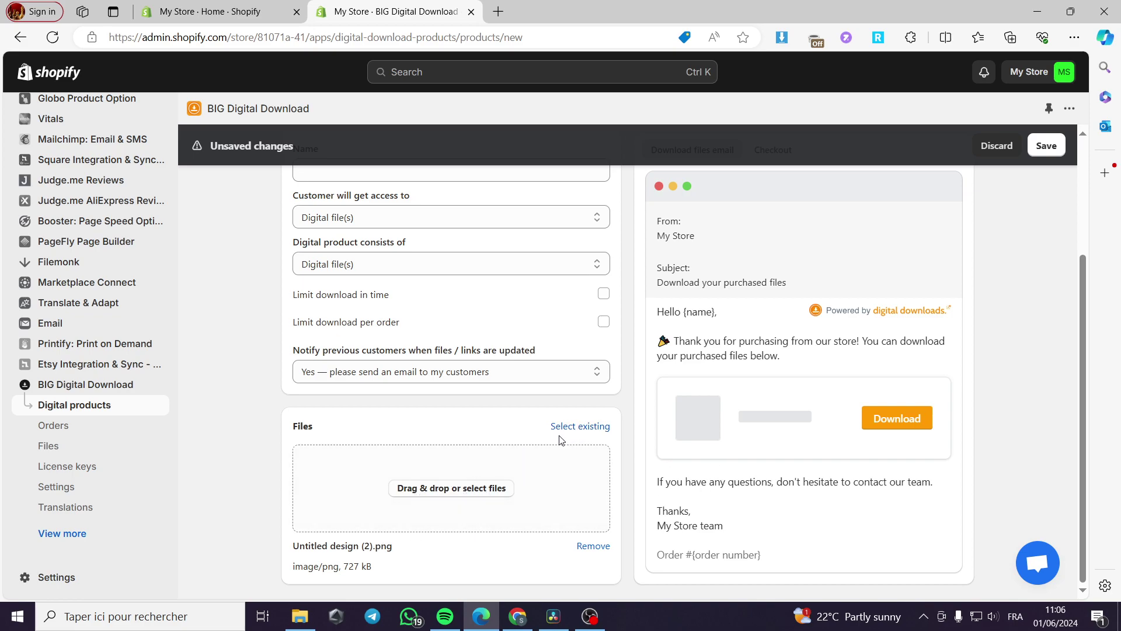
Check the existing files available for the digital product and preview how its download appears at checkout
{"action": "left_click", "coordinate": [577, 428]}
{"action": "left_click", "coordinate": [630, 378]}
{"action": "left_click", "coordinate": [586, 426]}
{"action": "left_click", "coordinate": [835, 309]}
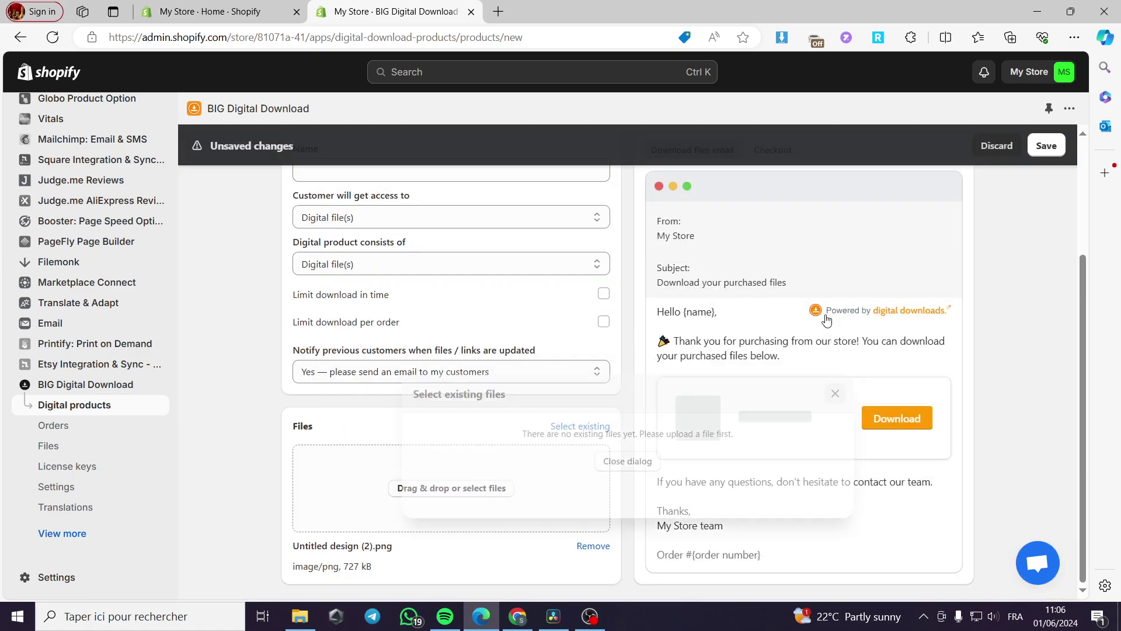
{"action": "scroll", "coordinate": [754, 421], "scroll_direction": "up", "scroll_amount": 3}
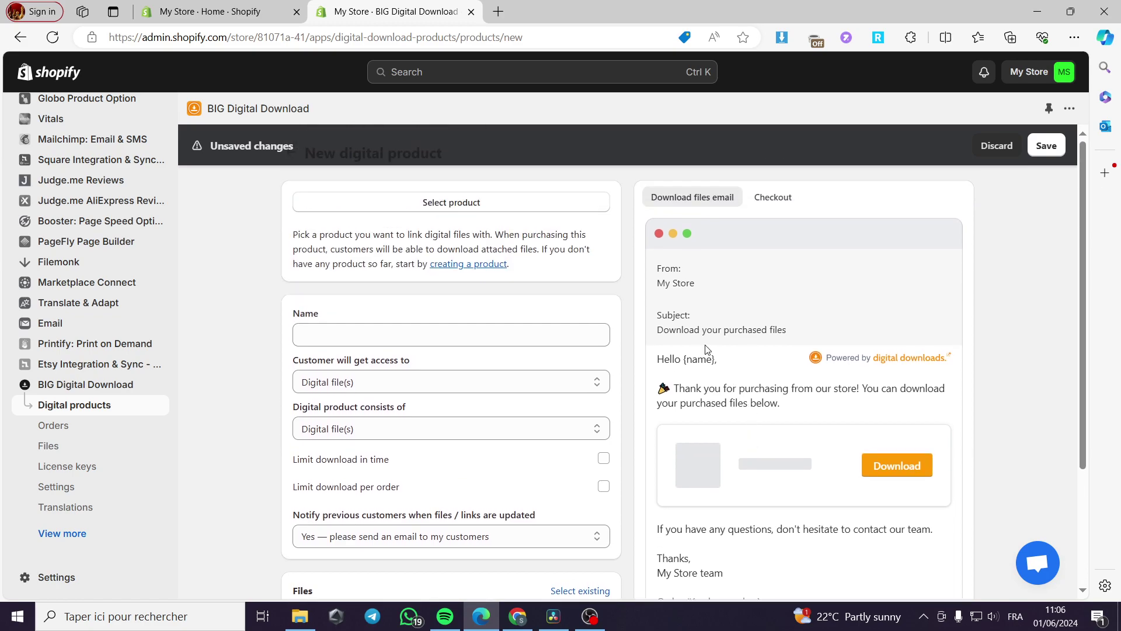
{"action": "left_click", "coordinate": [771, 198]}
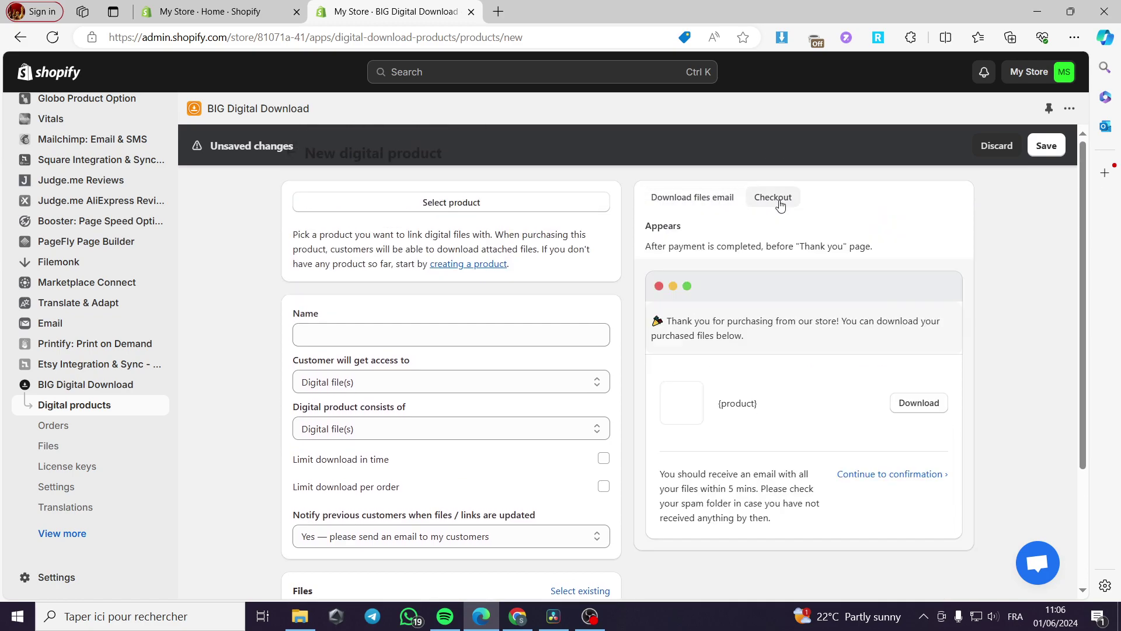
{"action": "scroll", "coordinate": [761, 413], "scroll_direction": "down", "scroll_amount": 3}
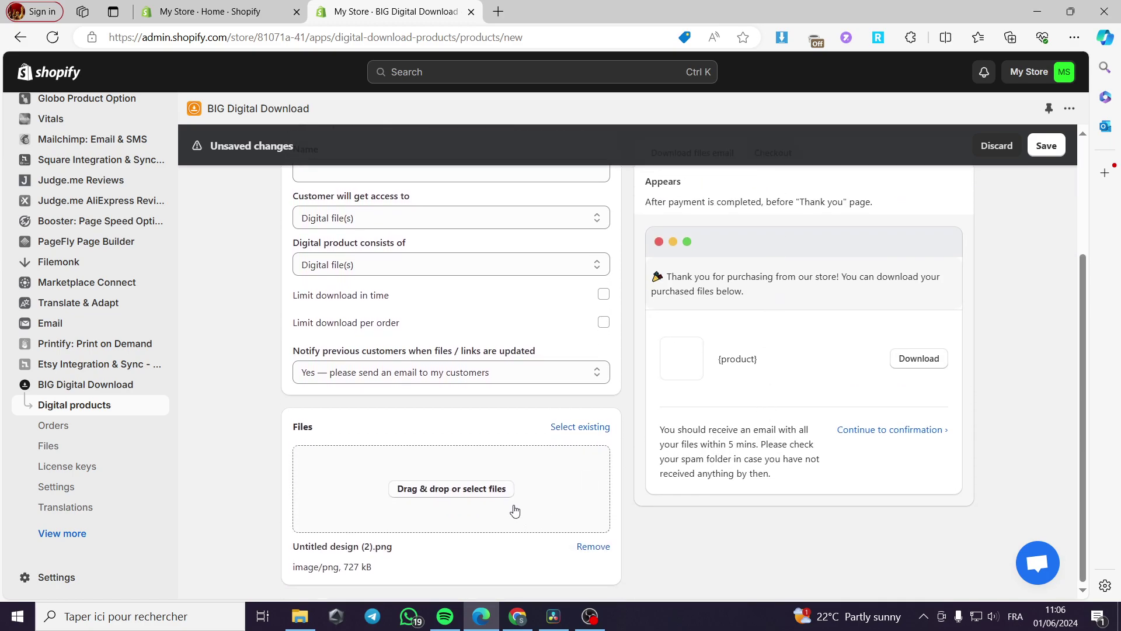
{"action": "scroll", "coordinate": [487, 504], "scroll_direction": "up", "scroll_amount": 3}
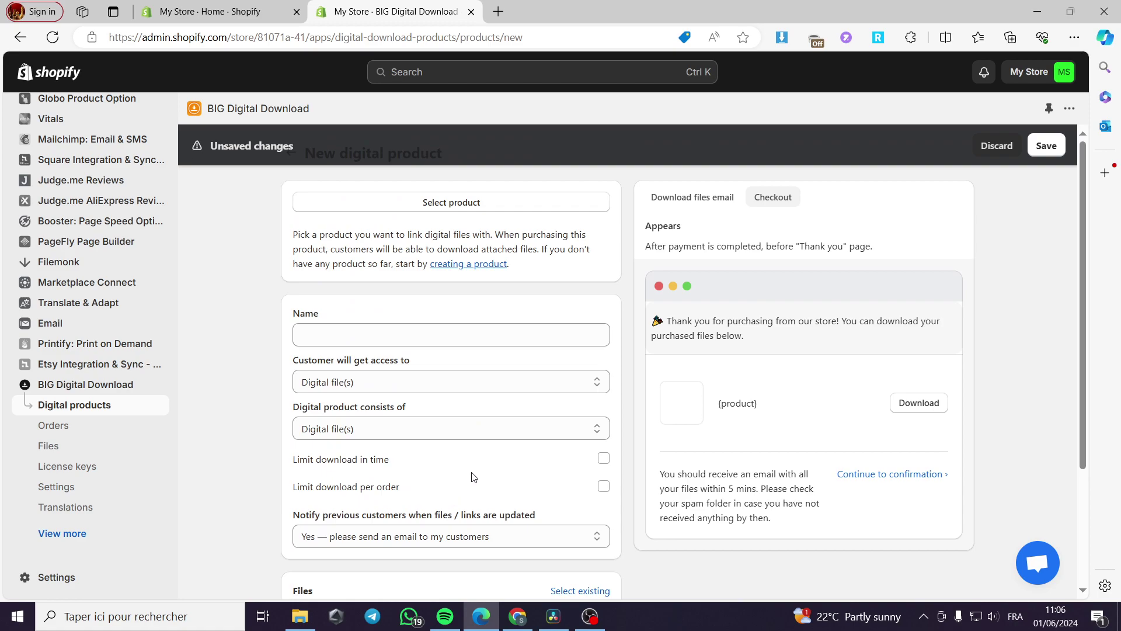
Look through BIG Digital Download's Orders, Files, License keys, Translations and Settings pages
{"action": "left_click", "coordinate": [64, 426]}
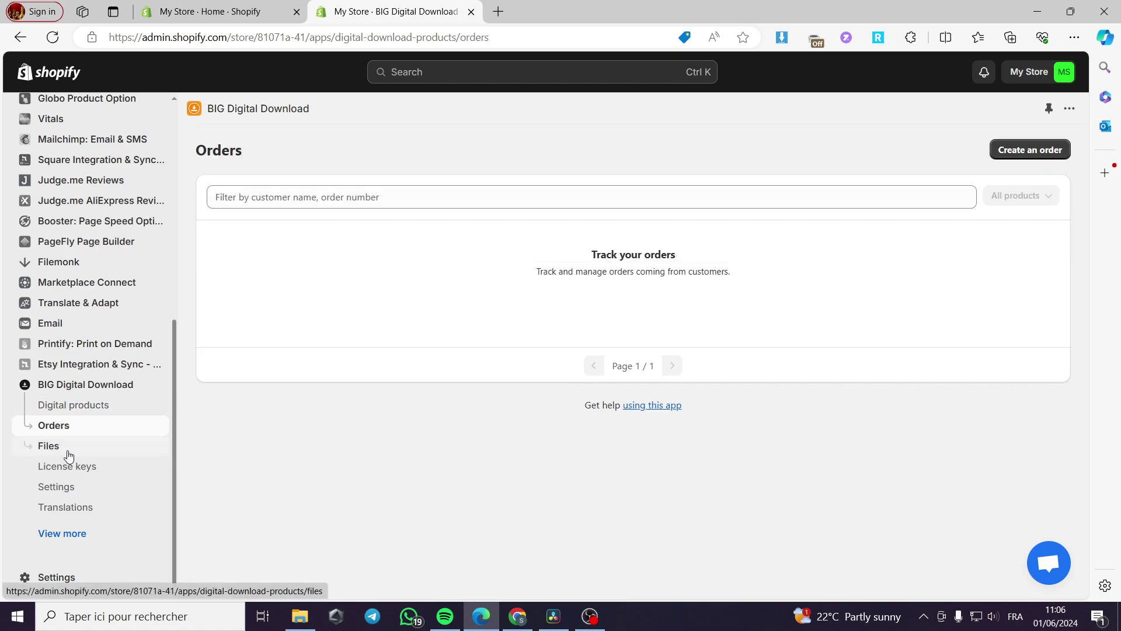
{"action": "left_click", "coordinate": [59, 447]}
{"action": "left_click", "coordinate": [102, 474]}
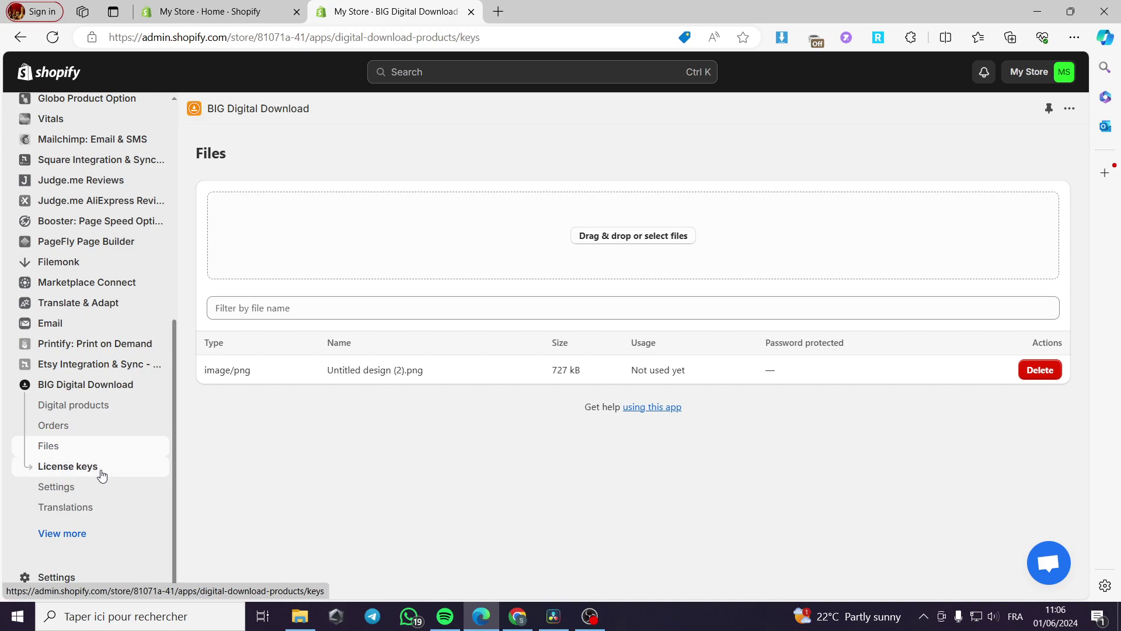
{"action": "left_click", "coordinate": [93, 498]}
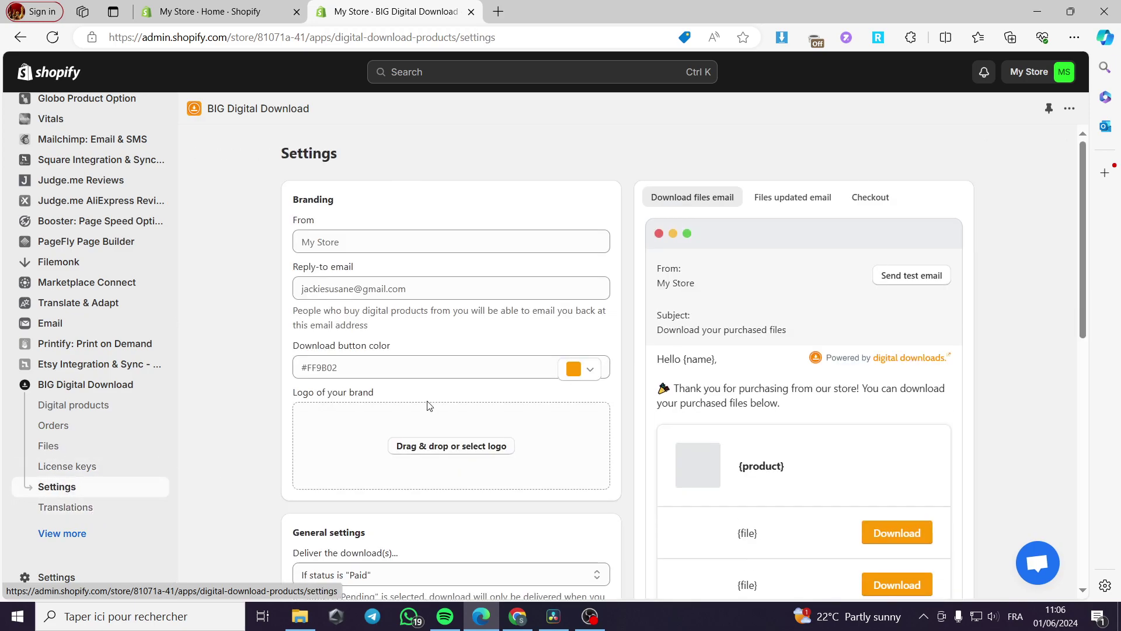
{"action": "left_click", "coordinate": [120, 506]}
{"action": "left_click", "coordinate": [128, 490]}
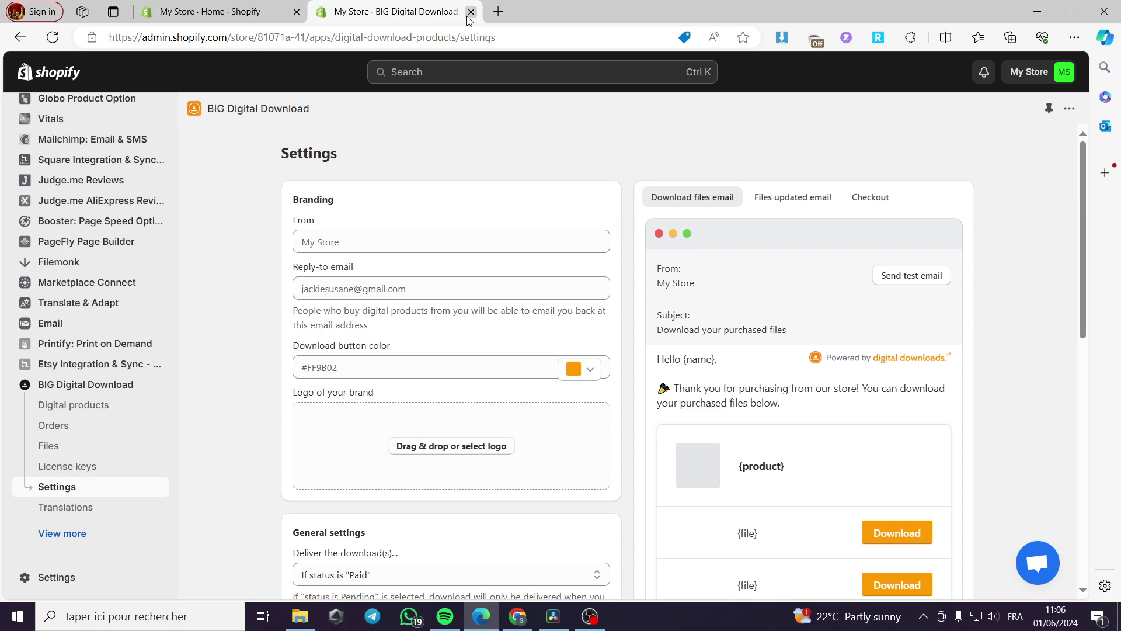
Search the Shopify App Store for "filemonk" and open the Digital Downloads - Filemonk listing
{"action": "left_click", "coordinate": [476, 72]}
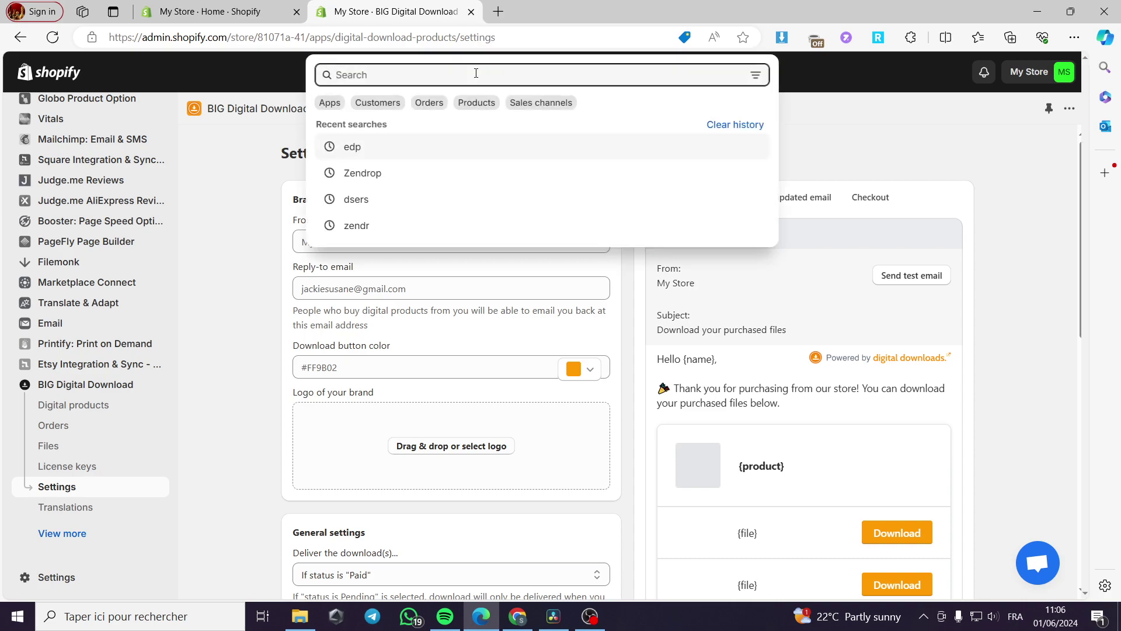
{"action": "type", "text": "file"}
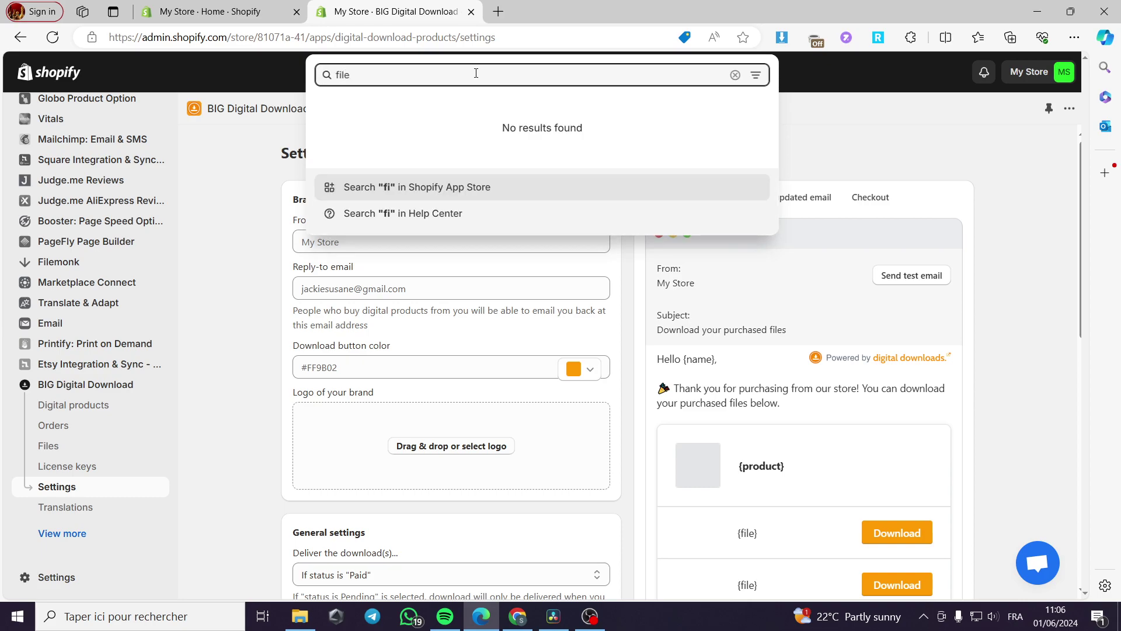
{"action": "type", "text": " monk"}
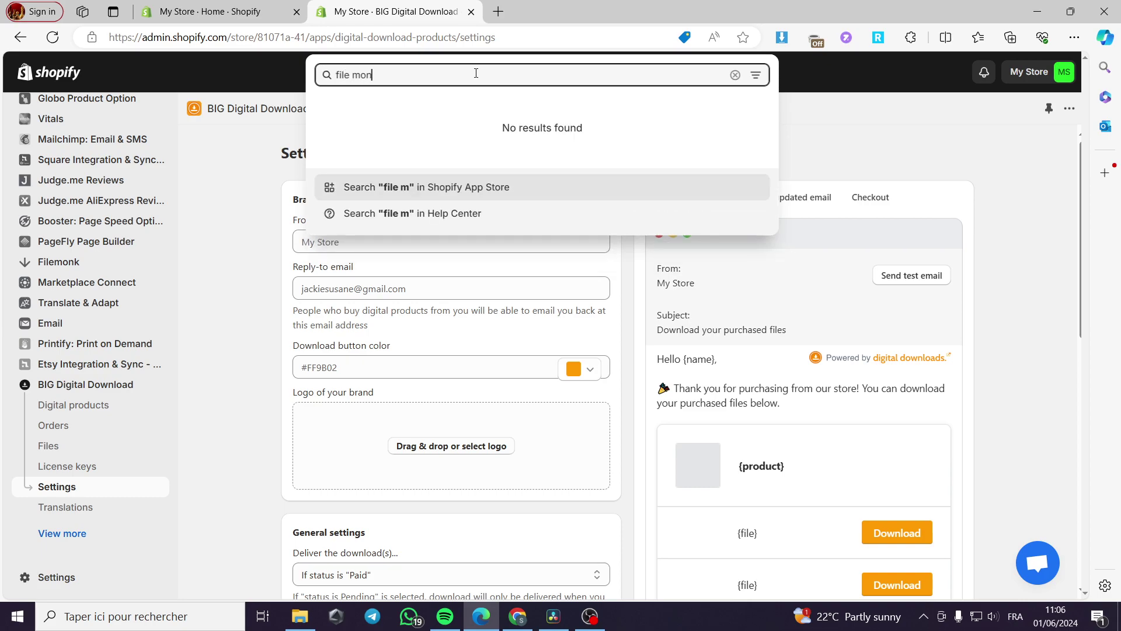
{"action": "key", "text": "Left"}
{"action": "key", "text": "Left"}
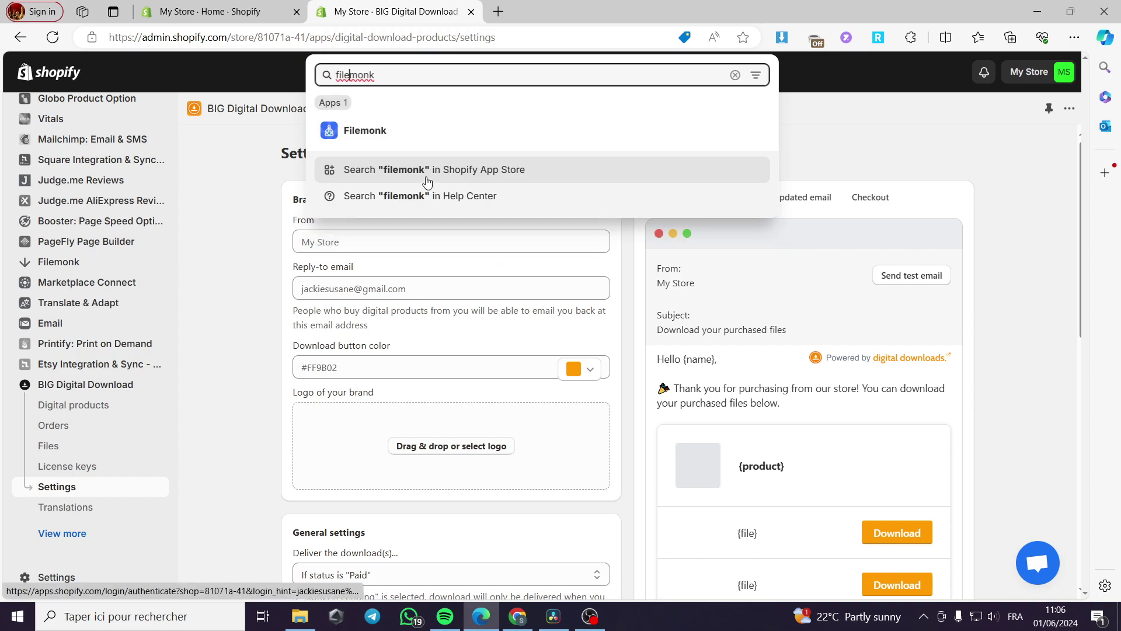
{"action": "left_click", "coordinate": [429, 175]}
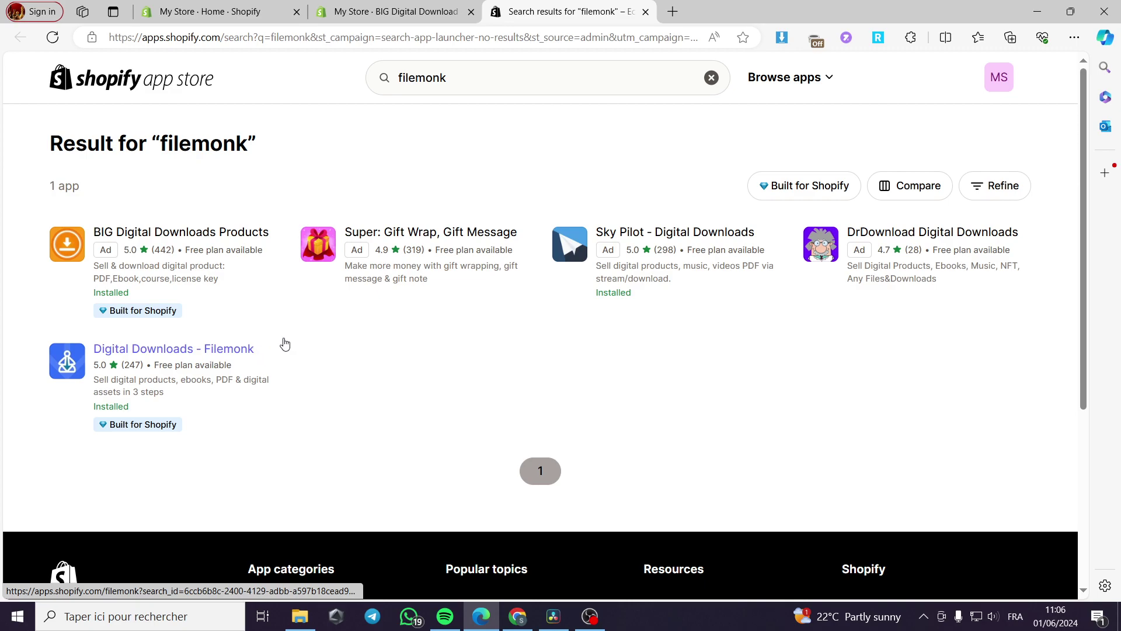
{"action": "left_click", "coordinate": [456, 78]}
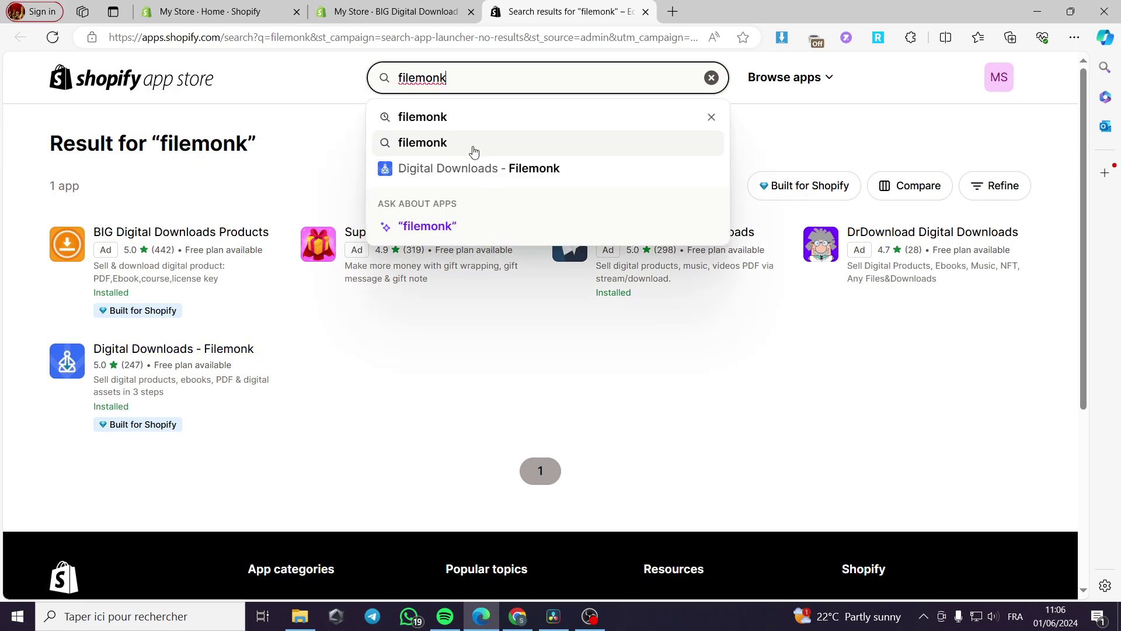
{"action": "left_click", "coordinate": [476, 169]}
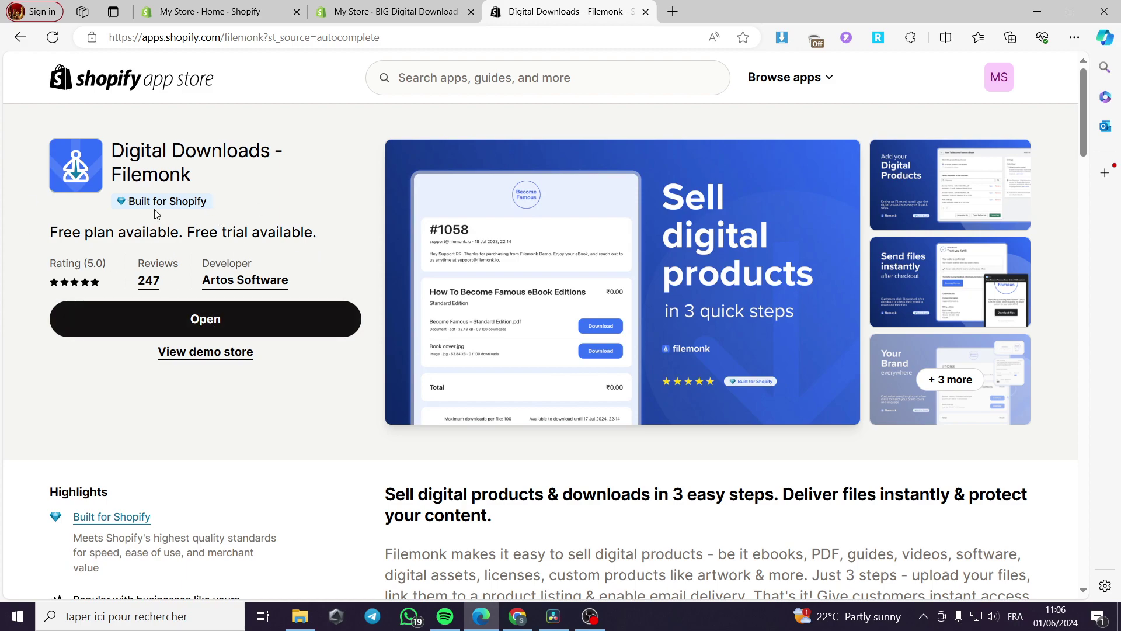
Open the Filemonk app in place of its App Store listing and bring up the Canva summer template product for editing
{"action": "left_click", "coordinate": [202, 322]}
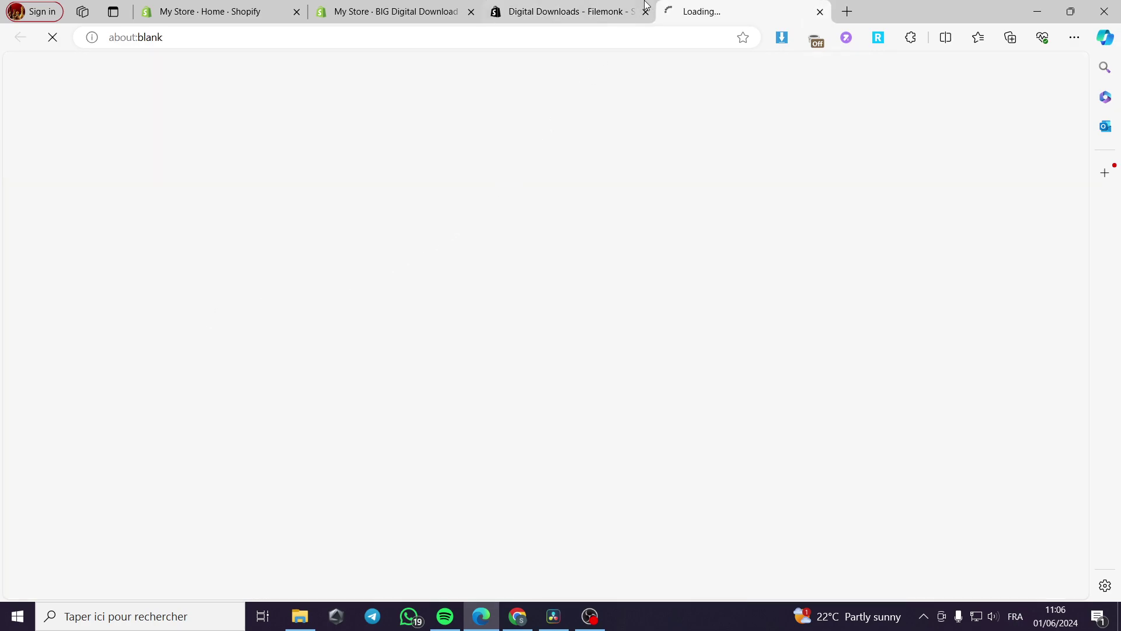
{"action": "left_click", "coordinate": [646, 12]}
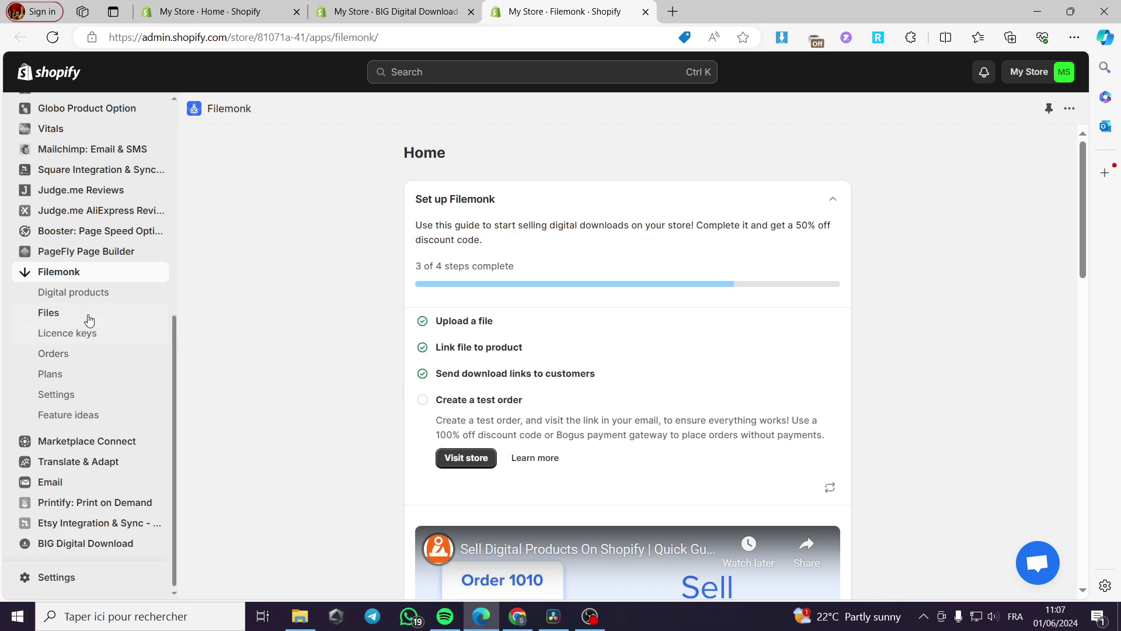
{"action": "left_click", "coordinate": [74, 292]}
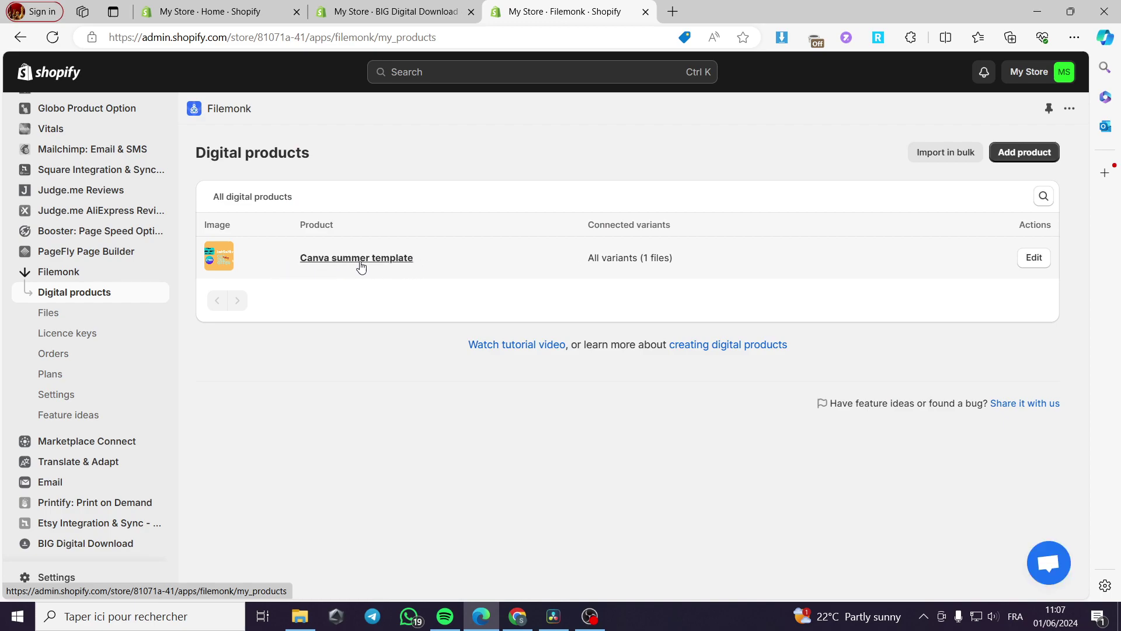
{"action": "left_click", "coordinate": [1032, 261]}
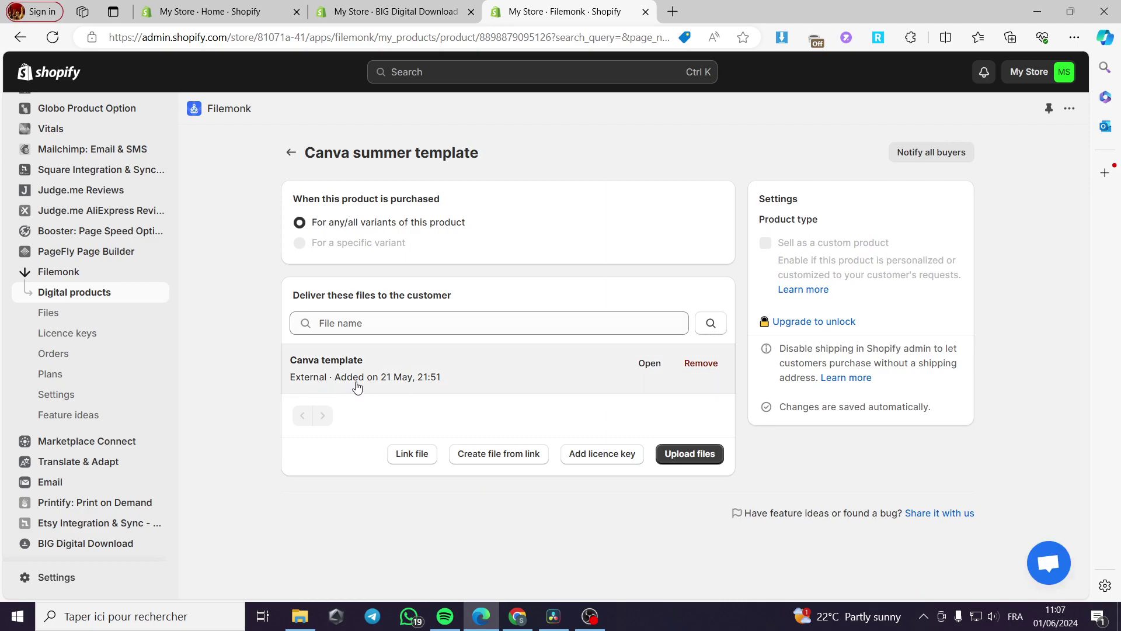
Upload Untitled_design-removebg, Untitled_design-removebg-preview, Untitled design and 548 as PNG files for the Canva summer template, and close the upload window
{"action": "left_click", "coordinate": [704, 461]}
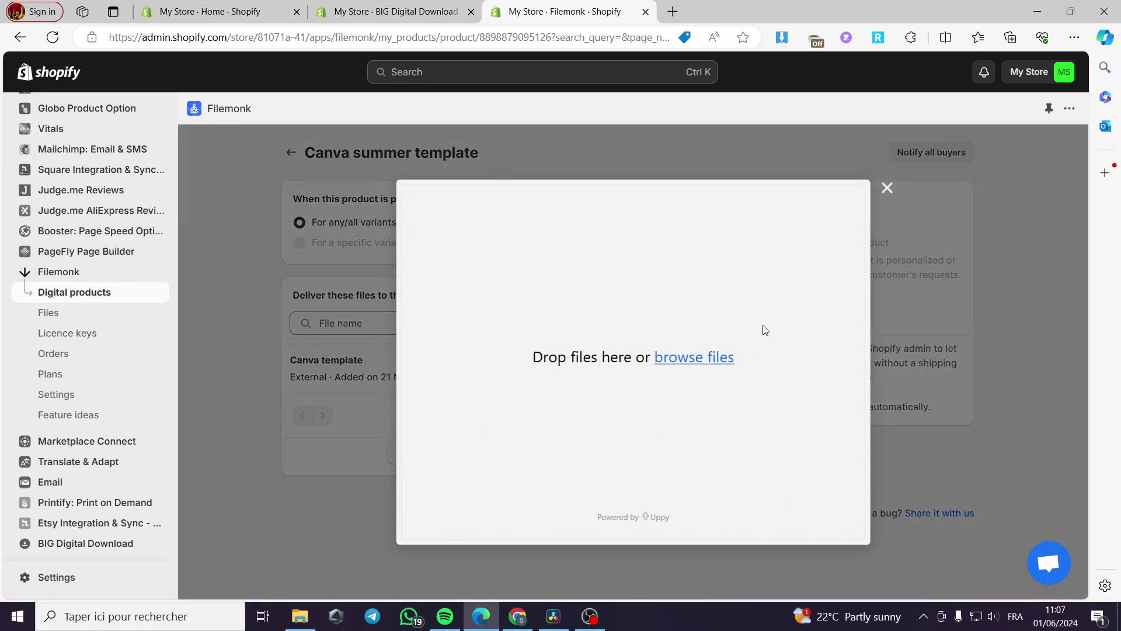
{"action": "left_click", "coordinate": [713, 360]}
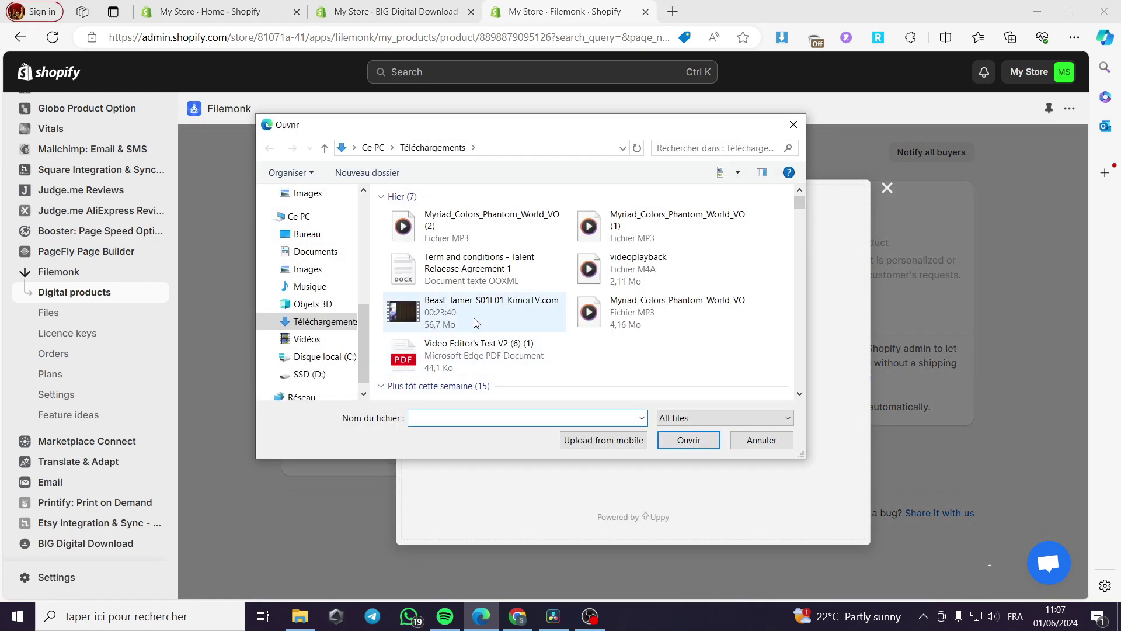
{"action": "scroll", "coordinate": [474, 321], "scroll_direction": "down", "scroll_amount": 2}
{"action": "scroll", "coordinate": [475, 320], "scroll_direction": "down", "scroll_amount": 10}
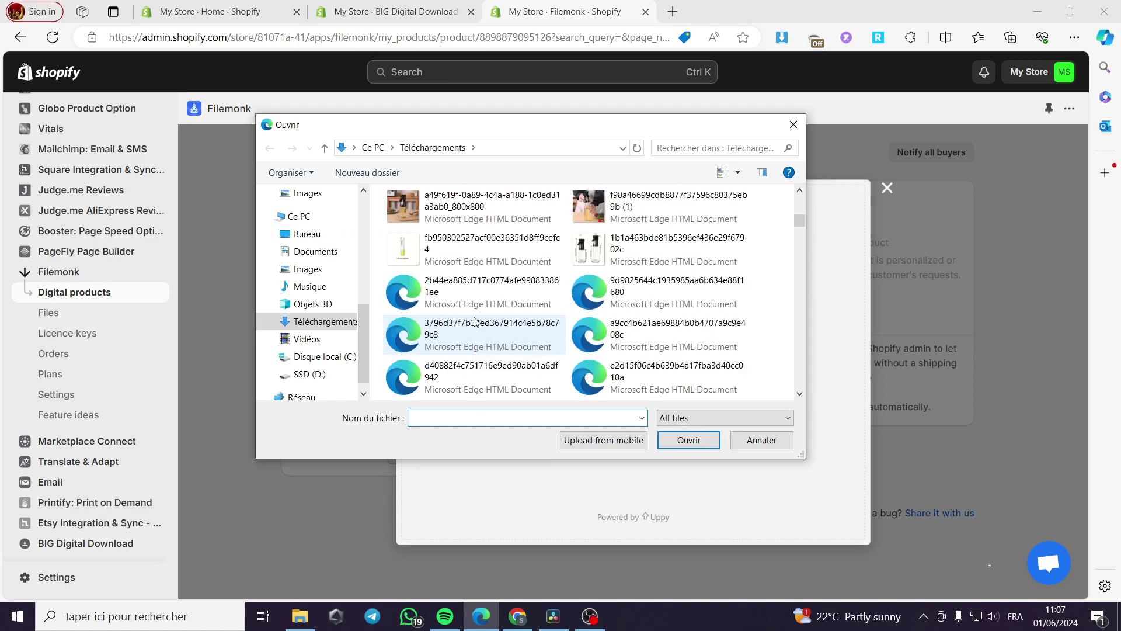
{"action": "left_click", "coordinate": [497, 362]}
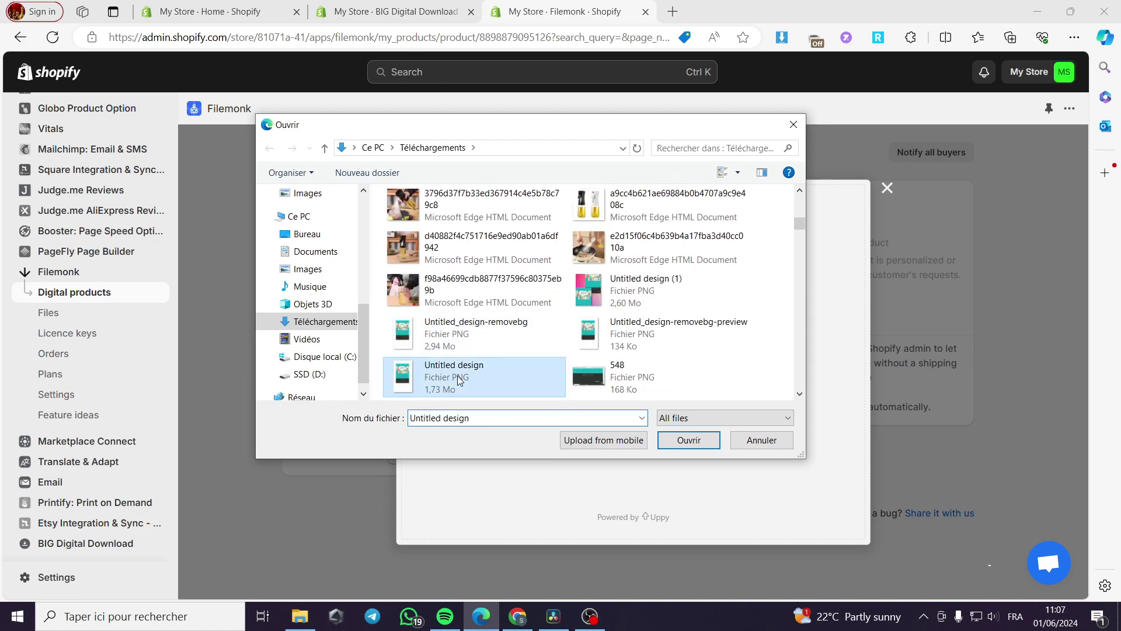
{"action": "left_click", "coordinate": [467, 344], "text": "ctrl"}
{"action": "left_click", "coordinate": [678, 333], "text": "ctrl"}
{"action": "left_click", "coordinate": [642, 377], "text": "ctrl"}
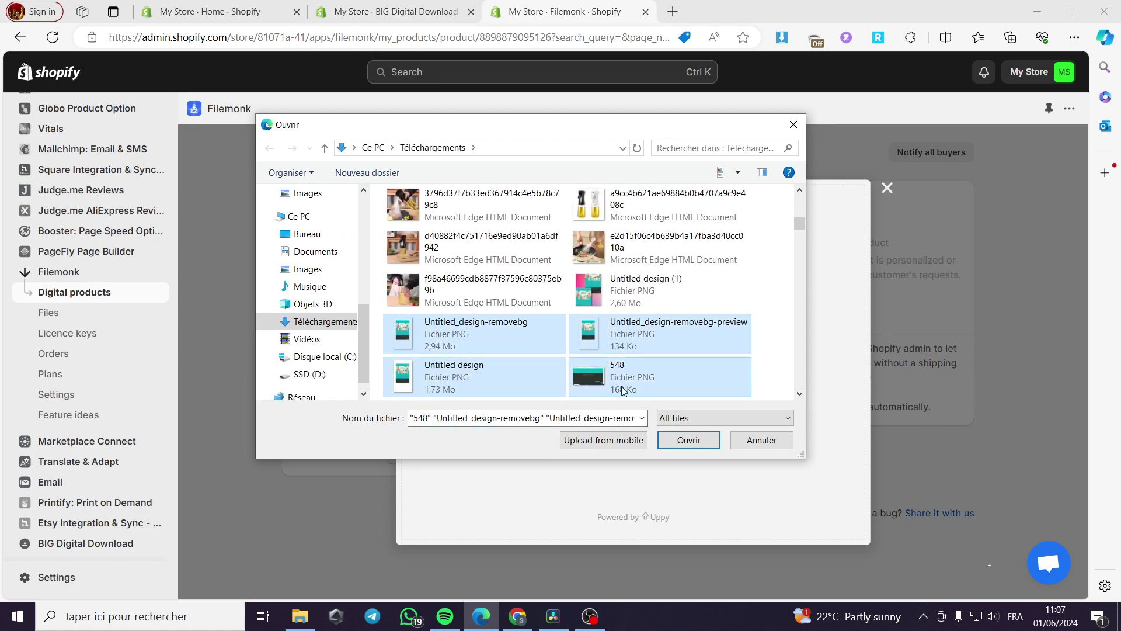
{"action": "left_click", "coordinate": [692, 441]}
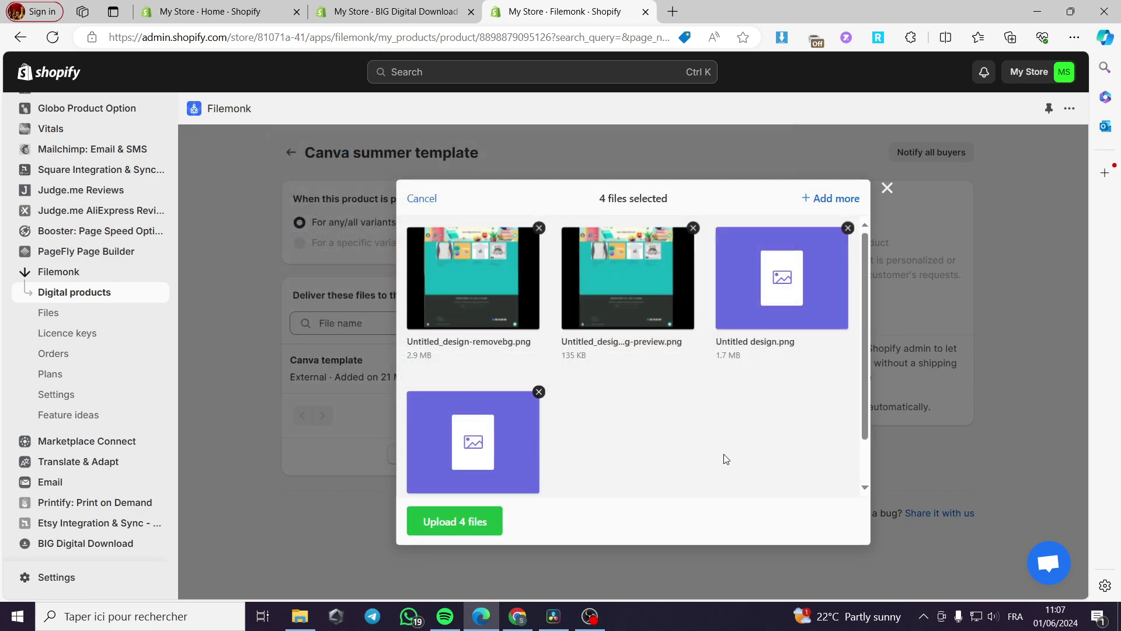
{"action": "left_click", "coordinate": [448, 523]}
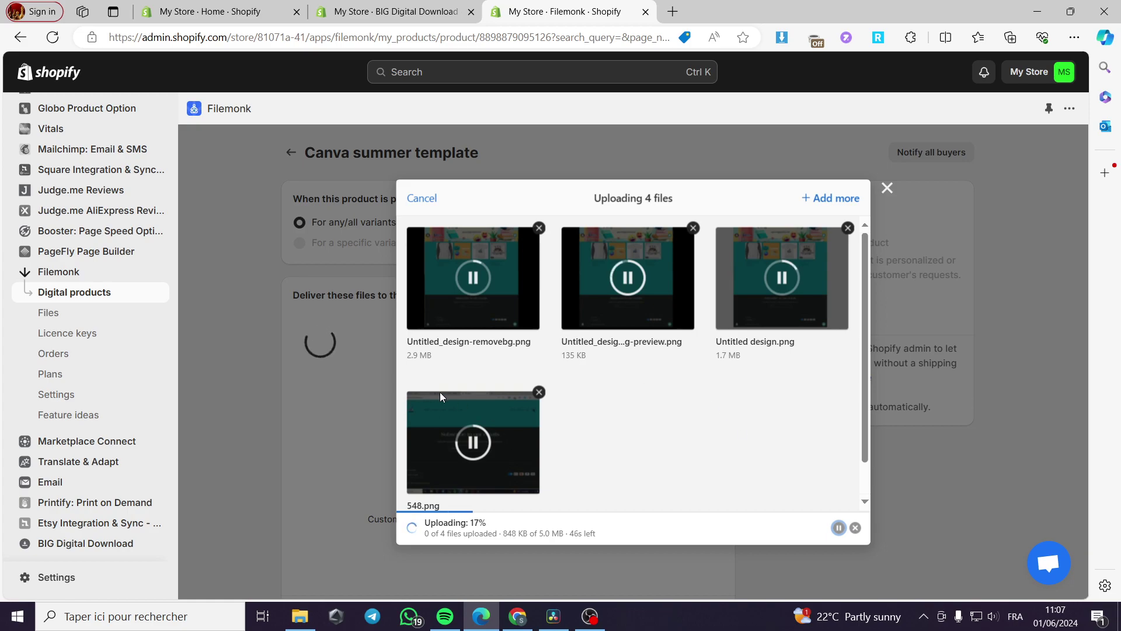
{"action": "left_click", "coordinate": [887, 188]}
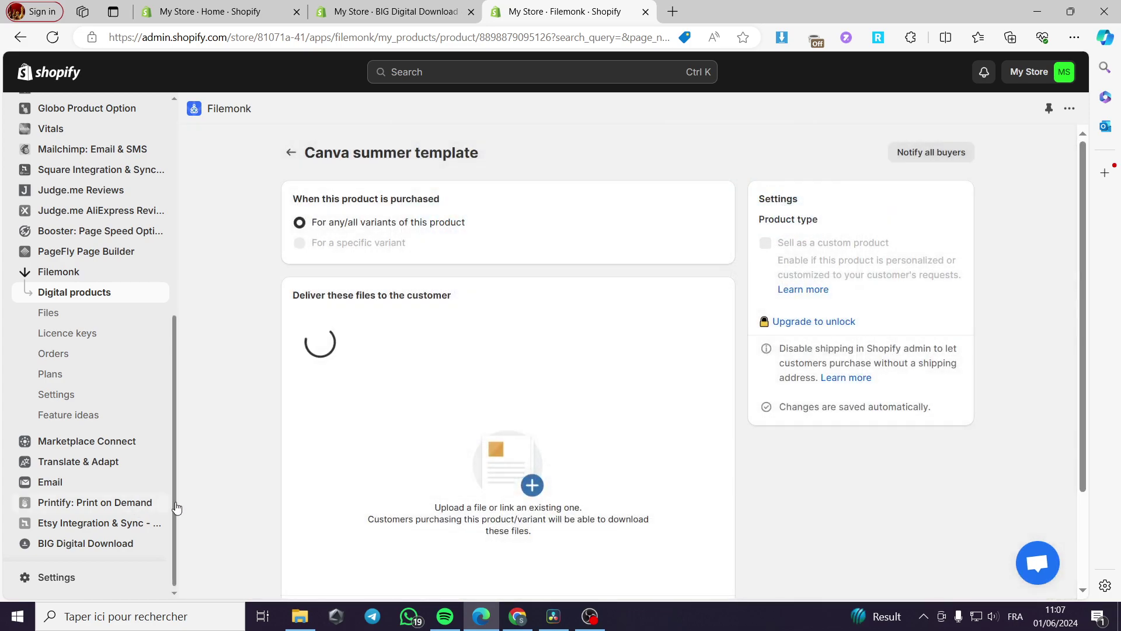
Look through Filemonk's Files, Licence keys and Orders pages and view its pricing plans
{"action": "left_click", "coordinate": [52, 312]}
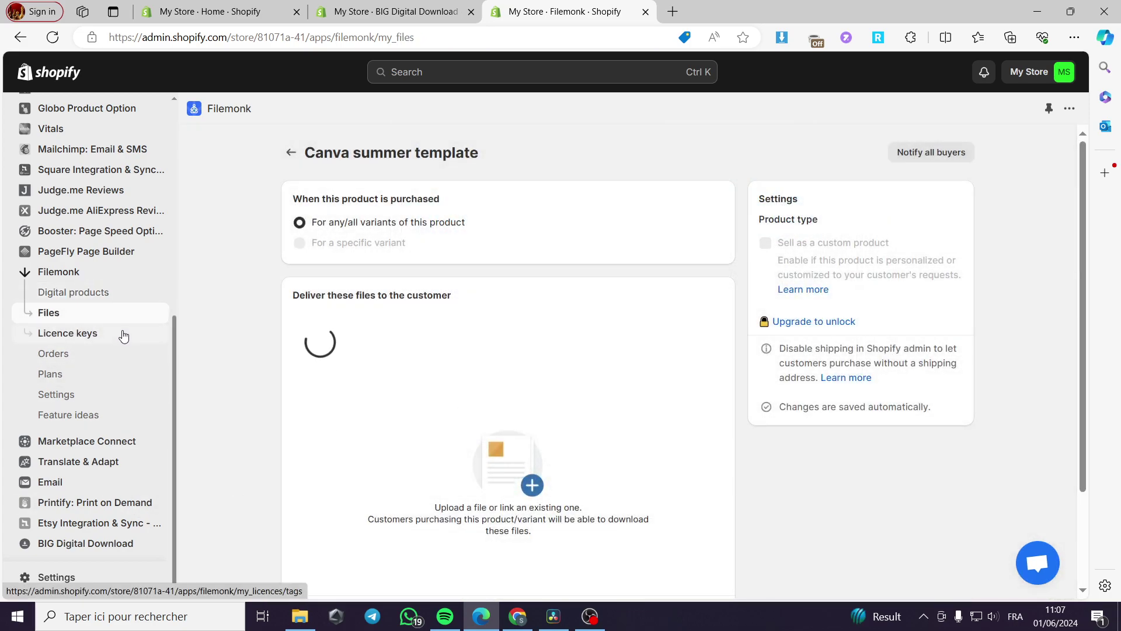
{"action": "left_click", "coordinate": [101, 342]}
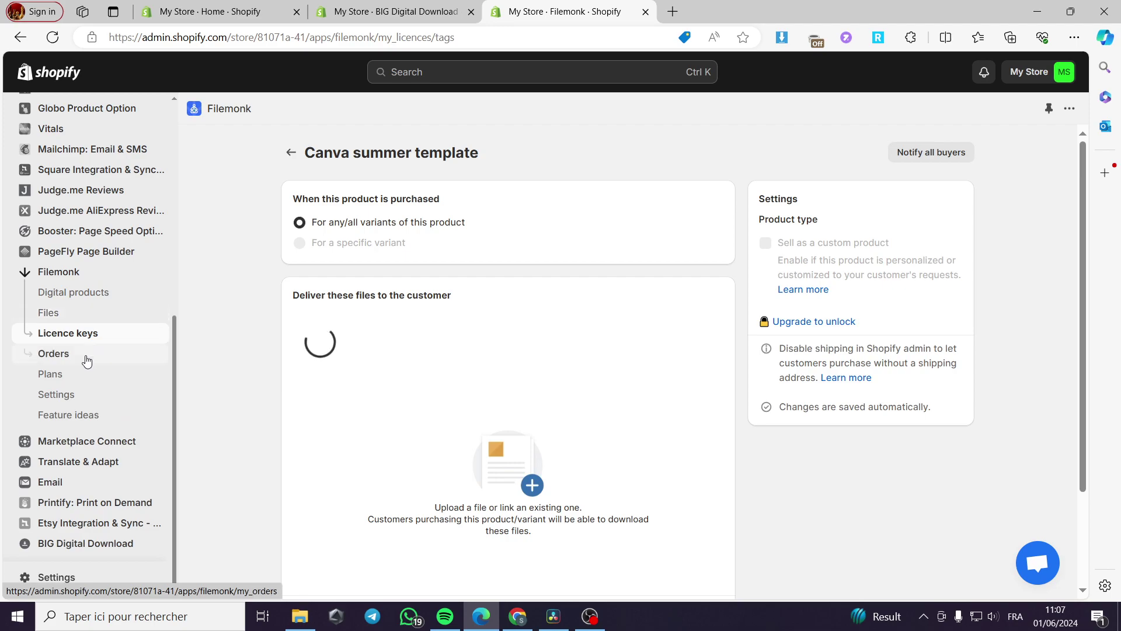
{"action": "left_click", "coordinate": [93, 360]}
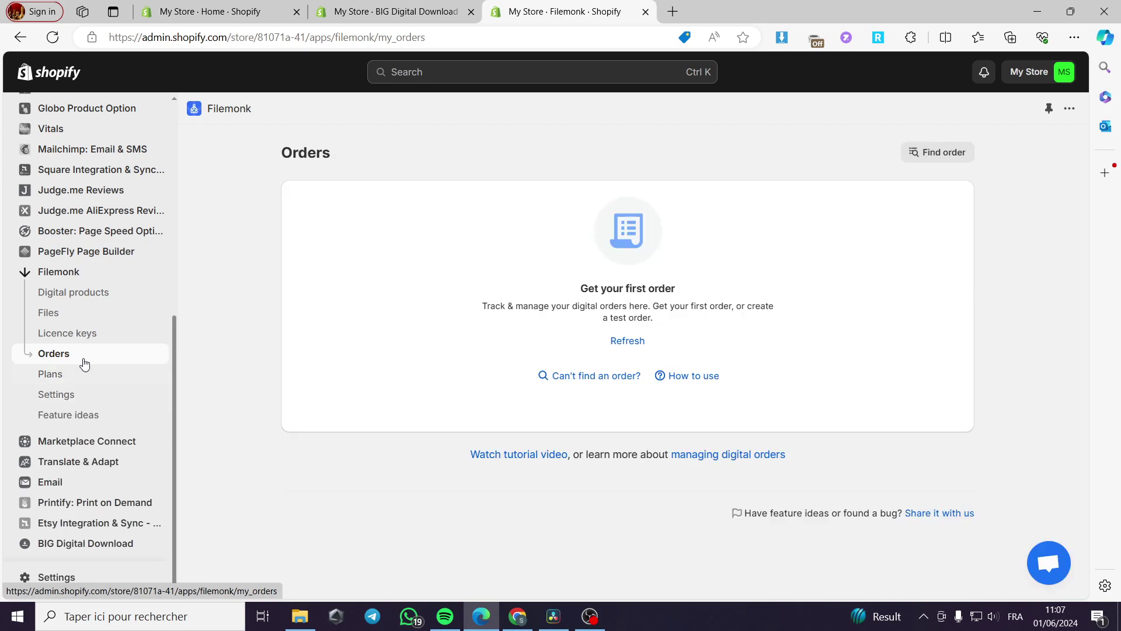
{"action": "left_click", "coordinate": [69, 375]}
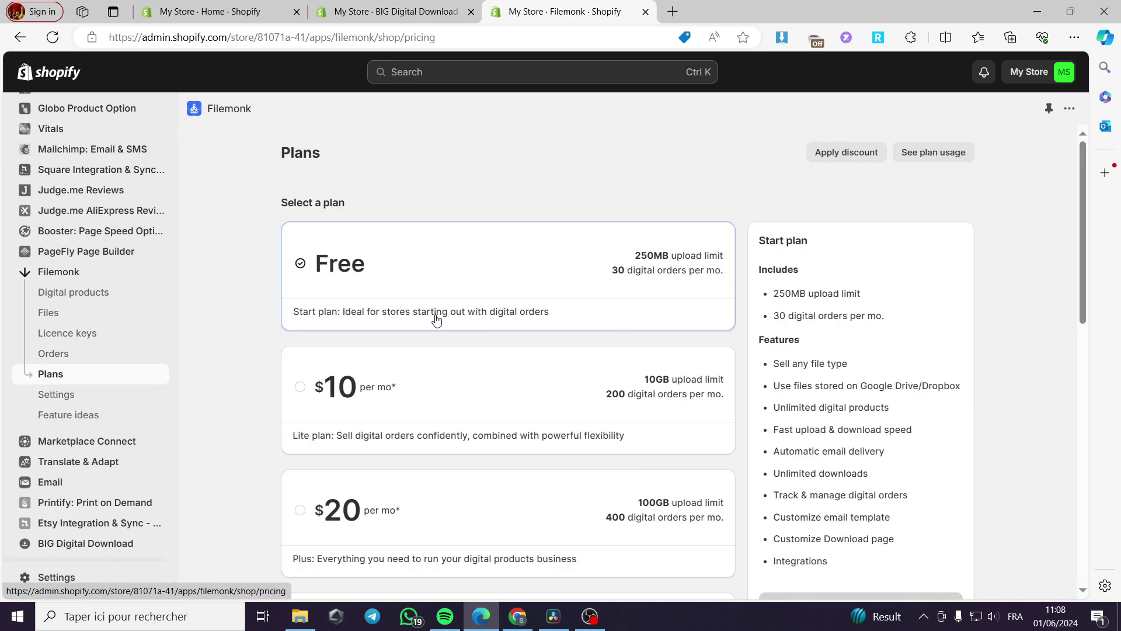
Compare Filemonk's pricing plans from Free to $99 per month, and select the $10 Lite plan to examine its limits and features
{"action": "scroll", "coordinate": [447, 315], "scroll_direction": "down", "scroll_amount": 3}
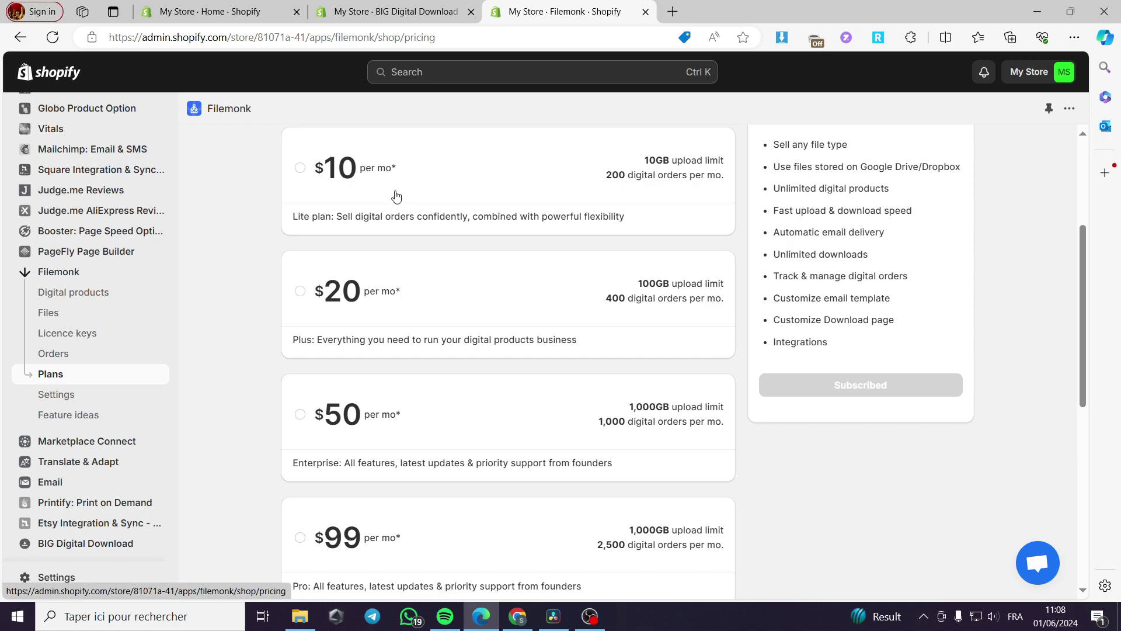
{"action": "scroll", "coordinate": [368, 288], "scroll_direction": "down", "scroll_amount": 5}
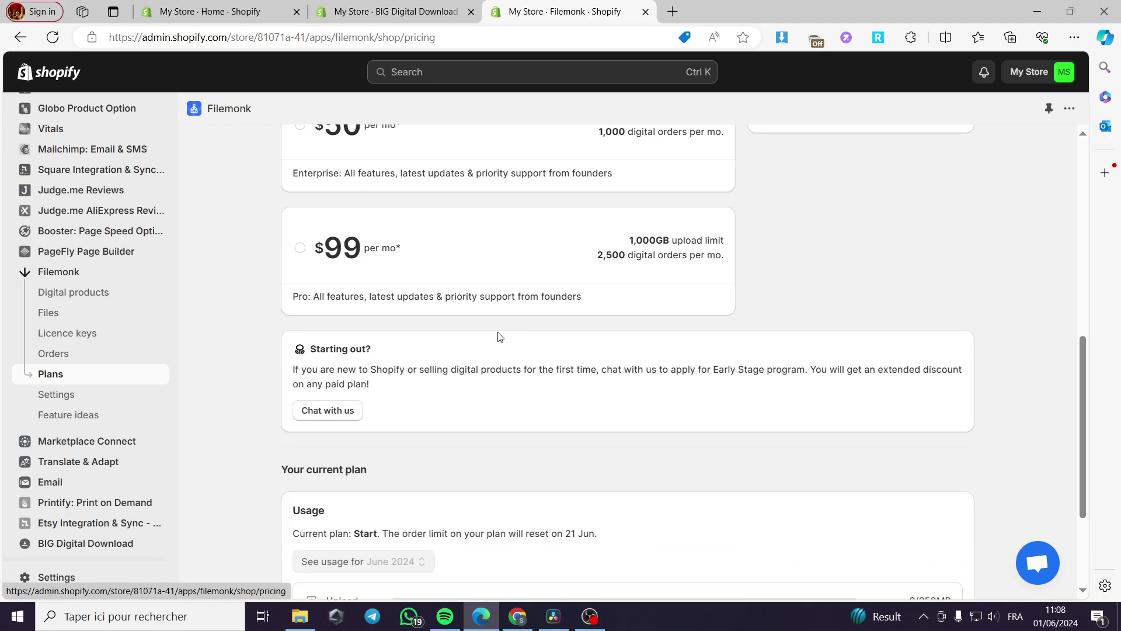
{"action": "scroll", "coordinate": [504, 337], "scroll_direction": "down", "scroll_amount": 2}
{"action": "scroll", "coordinate": [485, 343], "scroll_direction": "up", "scroll_amount": 10}
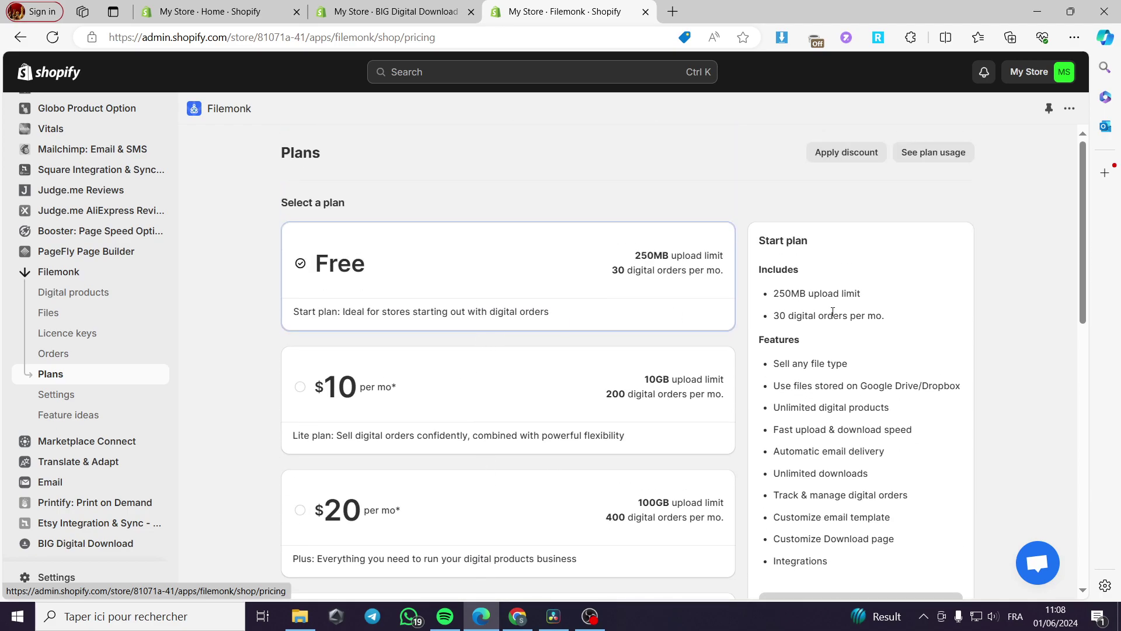
{"action": "left_click", "coordinate": [441, 371]}
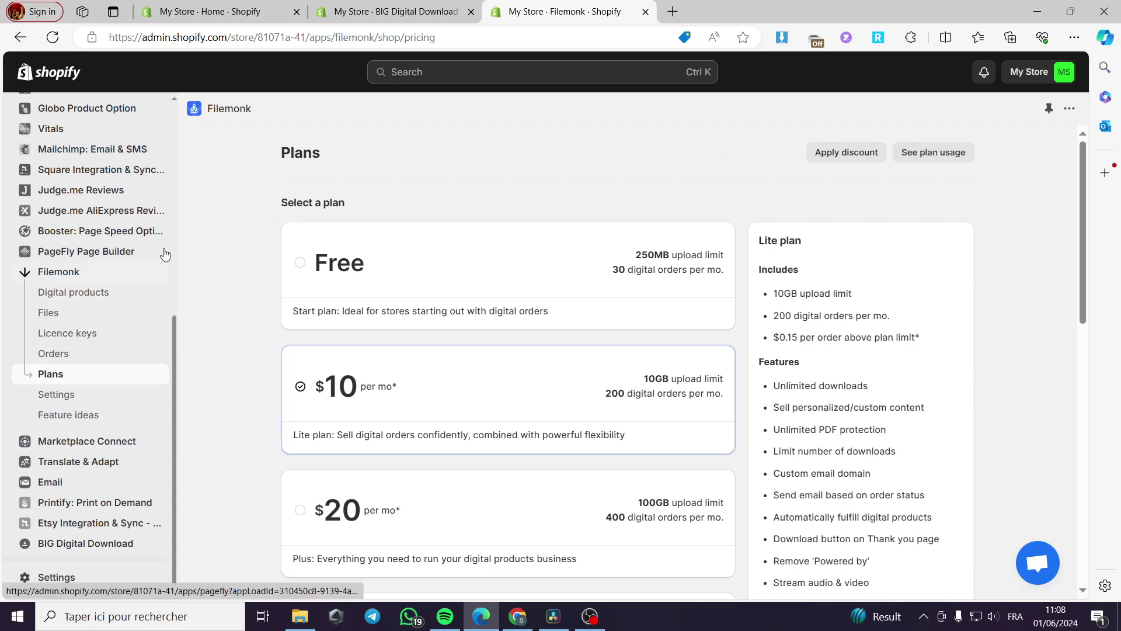
{"action": "scroll", "coordinate": [120, 287], "scroll_direction": "up", "scroll_amount": 6}
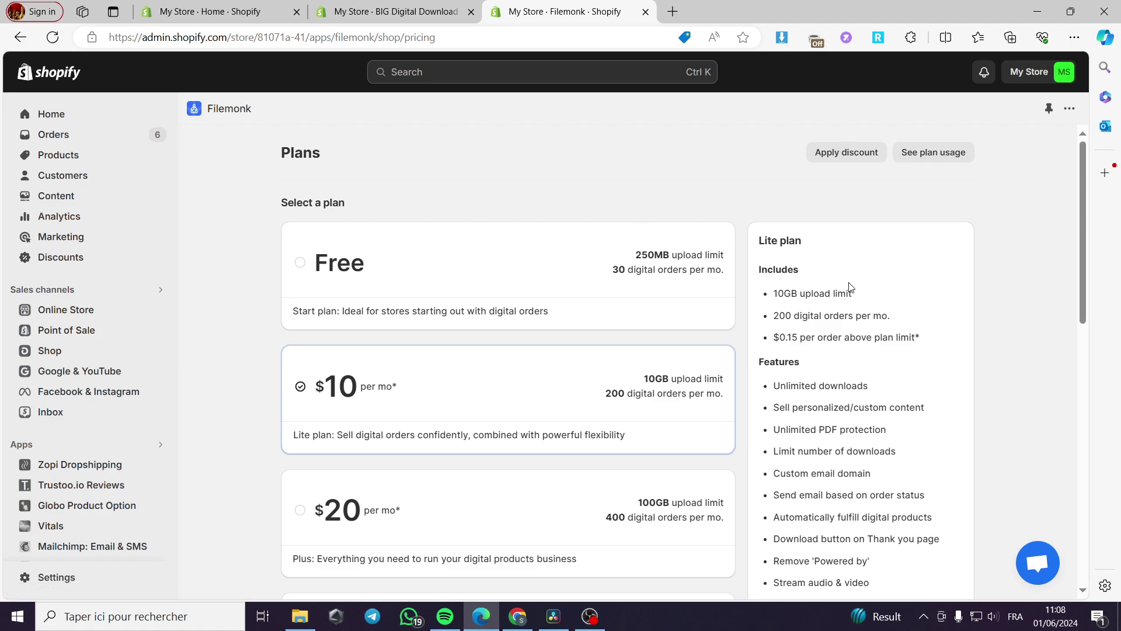
{"action": "mouse_move", "coordinate": [833, 289]}
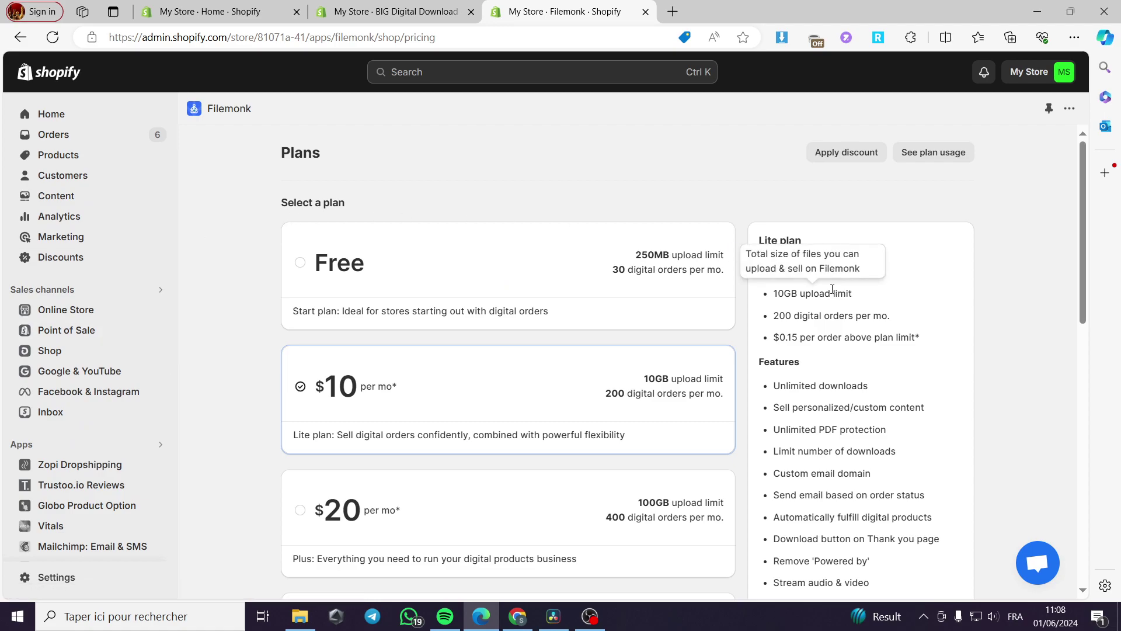